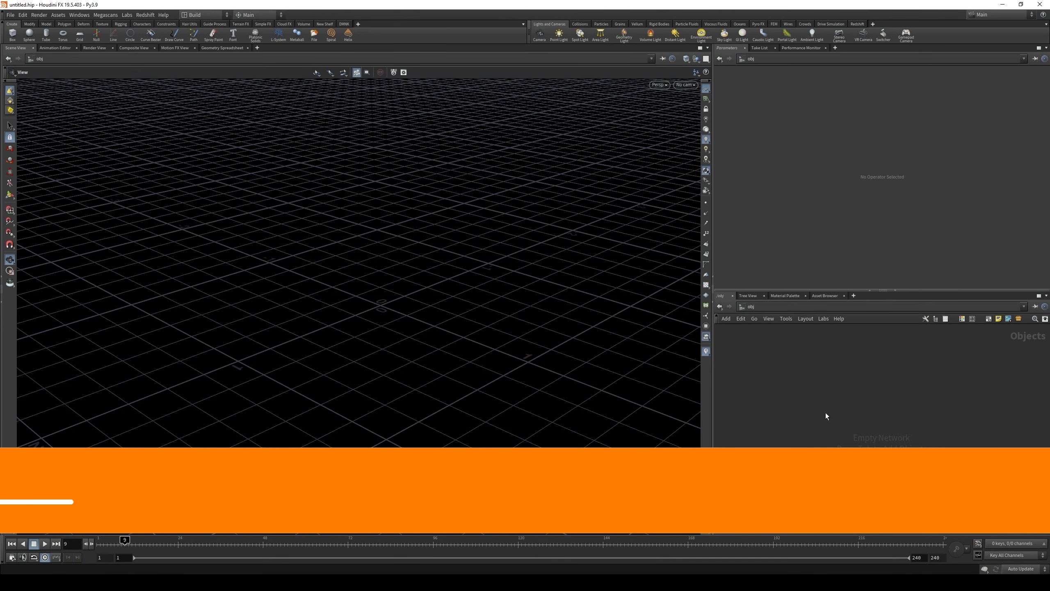
# Step: Create a sphere object in the empty object network and go inside it
pyautogui.press('Tab')
pyautogui.write('geo')
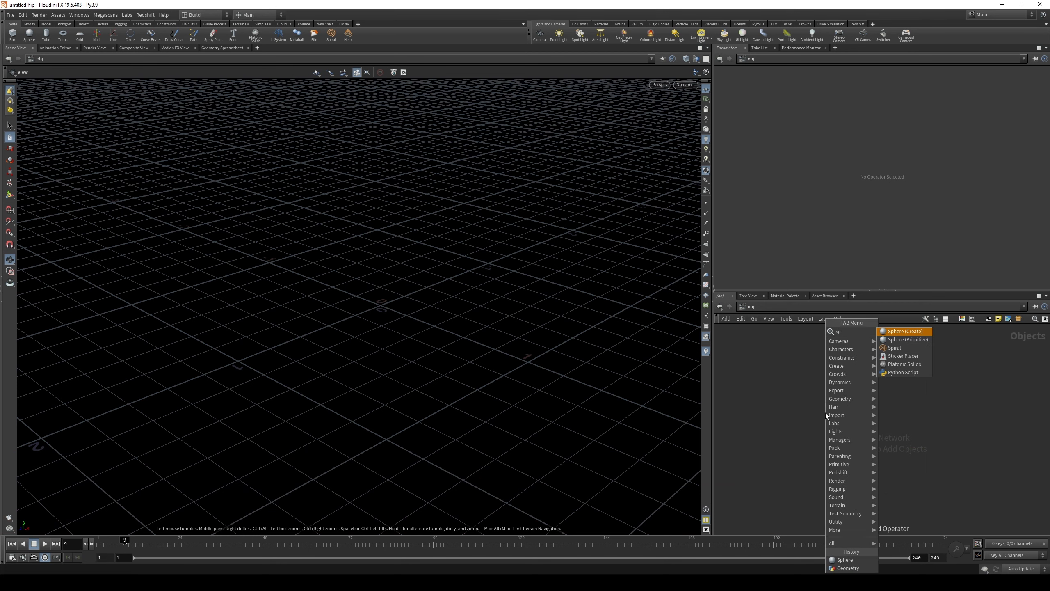
pyautogui.press('Return')
pyautogui.click(825, 412)
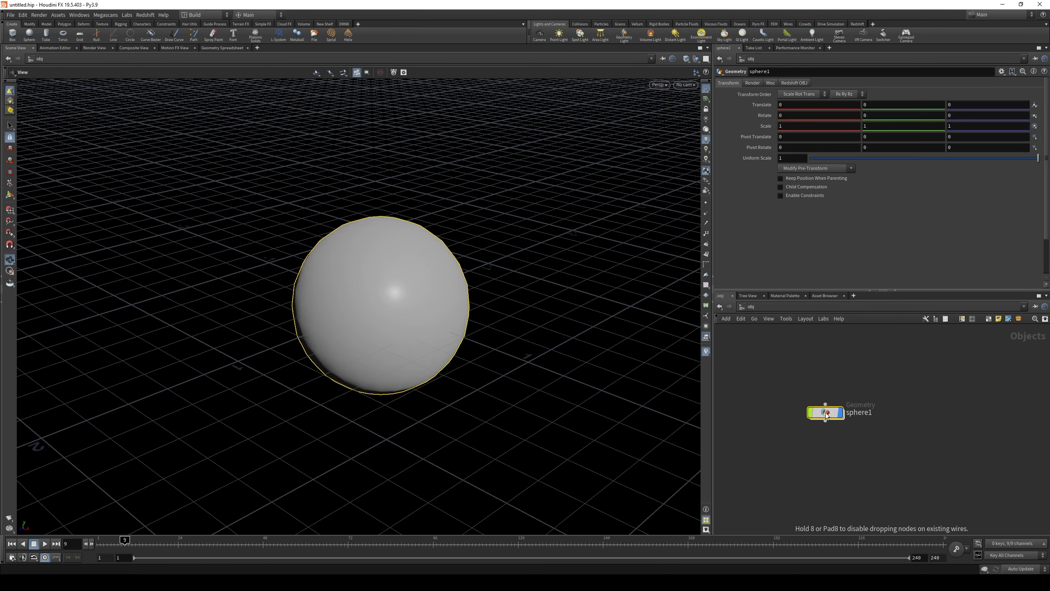
pyautogui.doubleClick(863, 415)
pyautogui.moveTo(384, 288); pyautogui.dragTo(363, 258)
# Step: Add a POP Network fed by the sphere, display its particle simulation and set the timeline to frame 1
pyautogui.press('Tab')
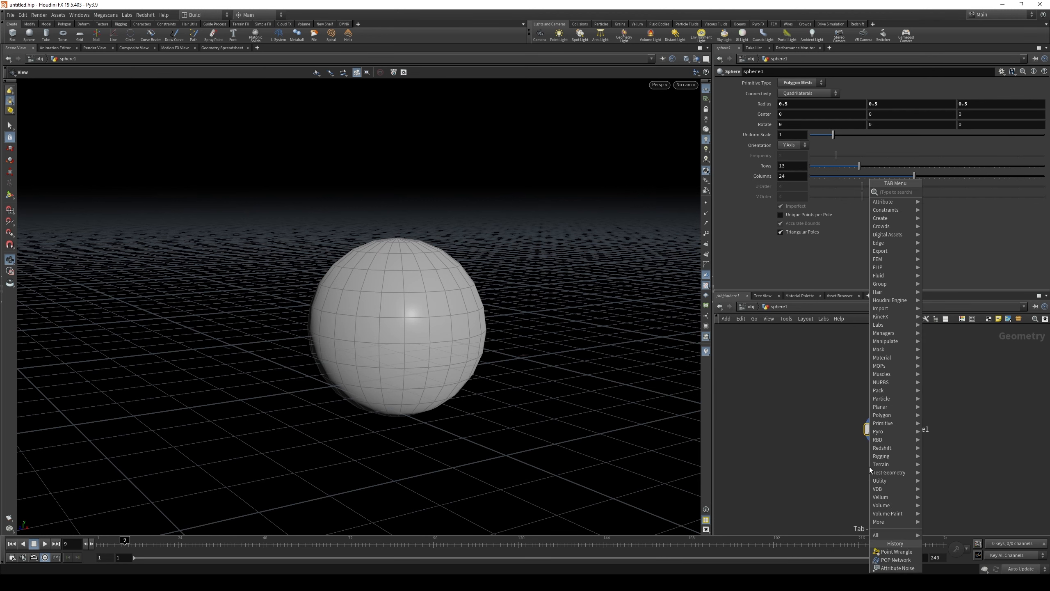
pyautogui.write('popne')
pyautogui.press('Return')
pyautogui.click(869, 466)
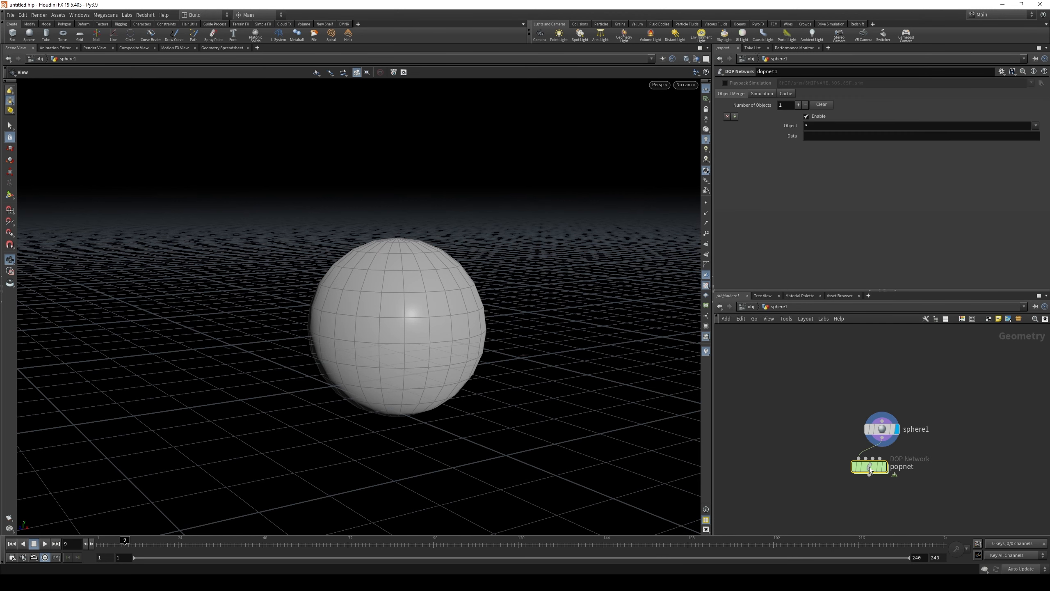
pyautogui.click(885, 466)
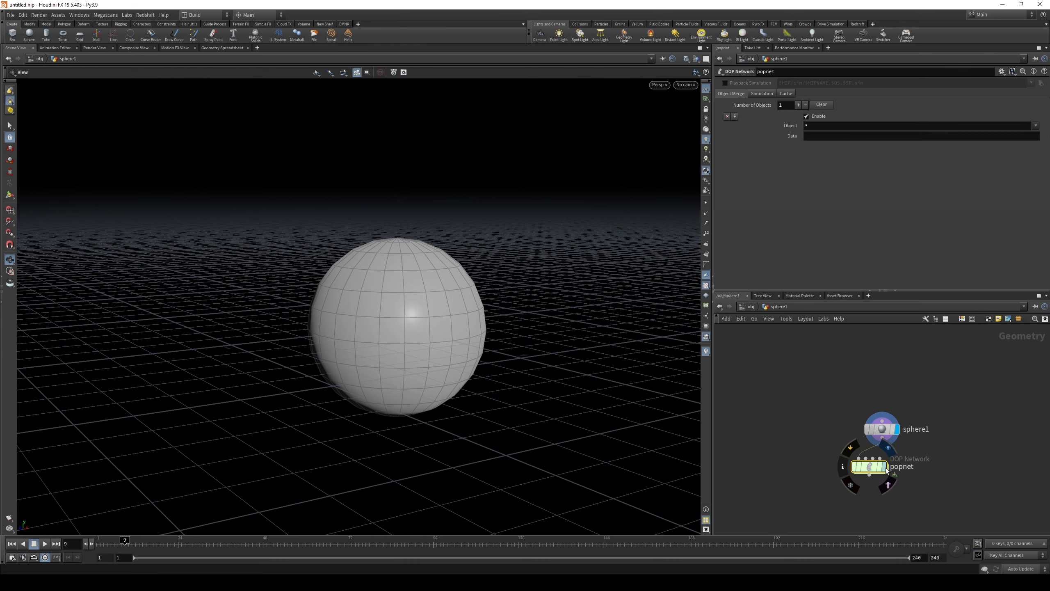
pyautogui.moveTo(96, 541); pyautogui.dragTo(77, 557)
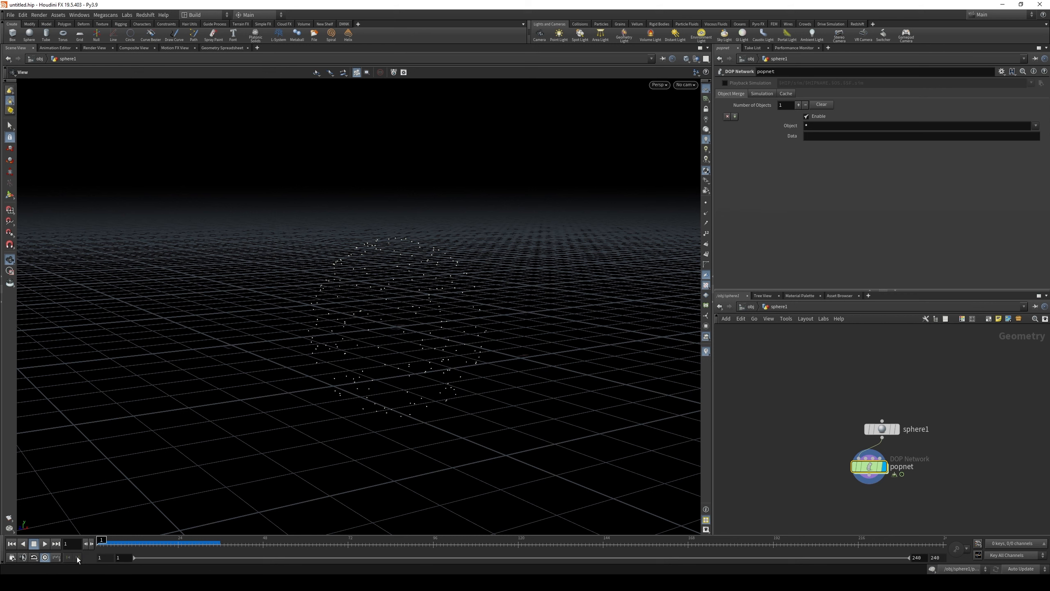
# Step: Inside the POP network, insert a POP Wind between the source and the merge, with a noise amplitude of 1.72
pyautogui.doubleClick(869, 466)
pyautogui.moveTo(911, 431); pyautogui.dragTo(912, 355)
pyautogui.press('Tab')
pyautogui.write('popw')
pyautogui.press('Return')
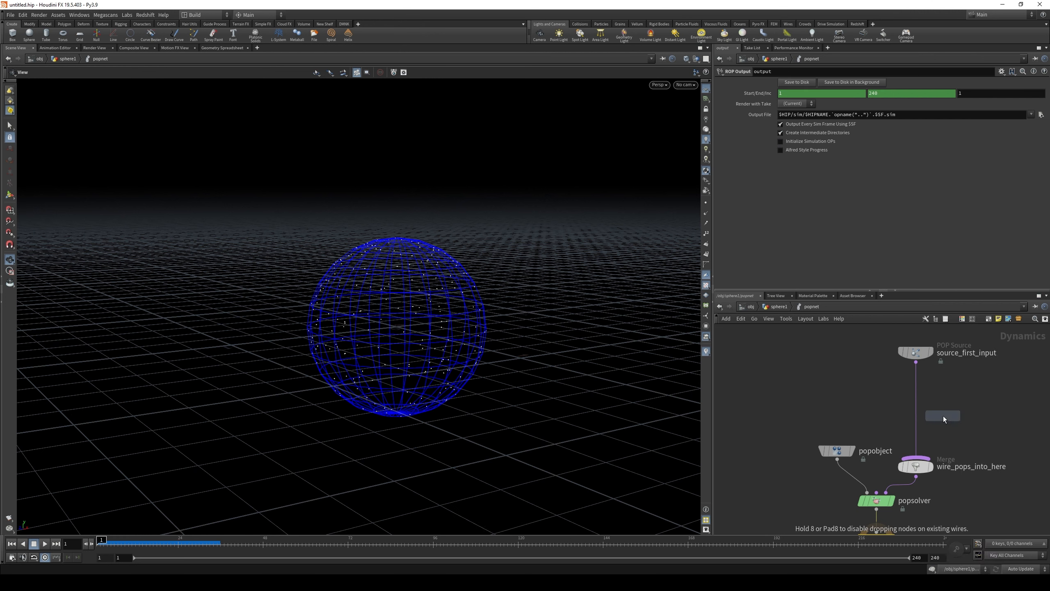
pyautogui.click(918, 394)
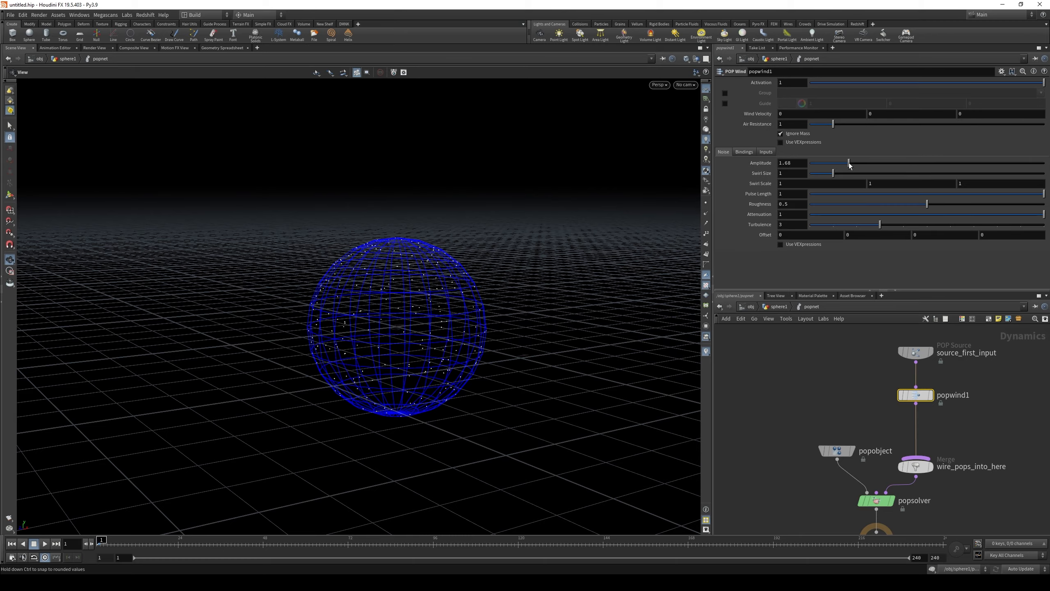
pyautogui.moveTo(847, 162); pyautogui.dragTo(850, 162)
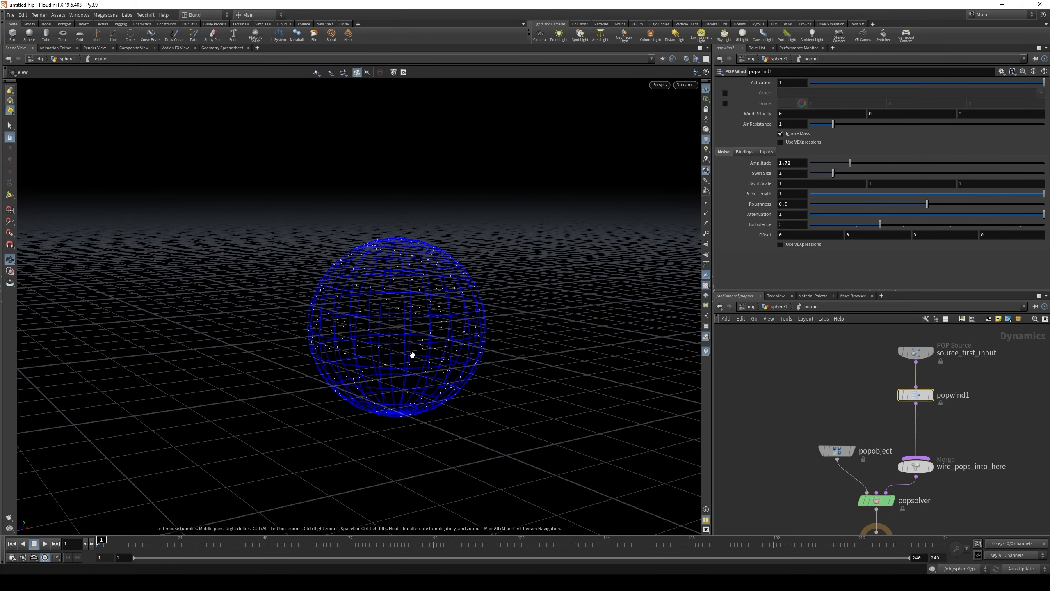
# Step: Play the wind-driven particle simulation, stop it and return to frame 1
pyautogui.click(46, 544)
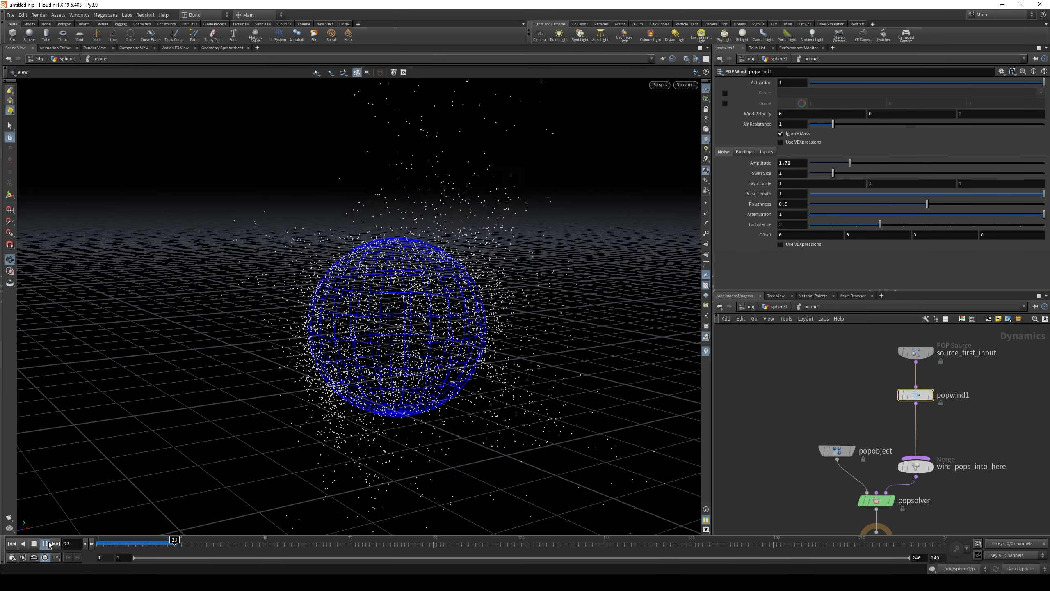
pyautogui.click(49, 543)
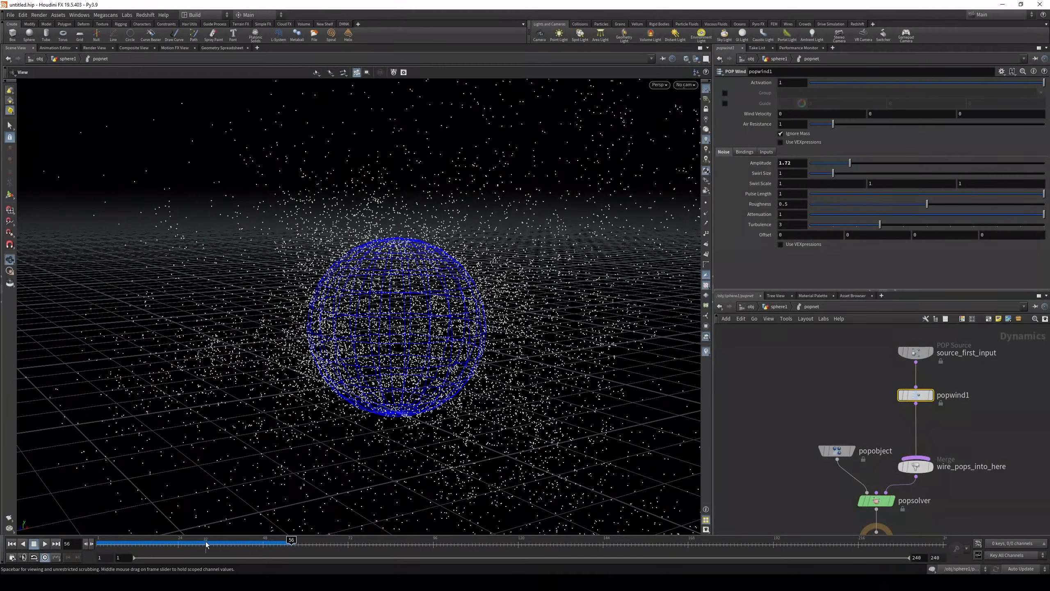
pyautogui.moveTo(206, 544); pyautogui.dragTo(70, 548)
pyautogui.moveTo(497, 347); pyautogui.dragTo(363, 334)
# Step: Insert a POP VOP node between the POP Wind and the merge
pyautogui.moveTo(985, 419); pyautogui.dragTo(976, 444, button='middle')
pyautogui.press('Tab')
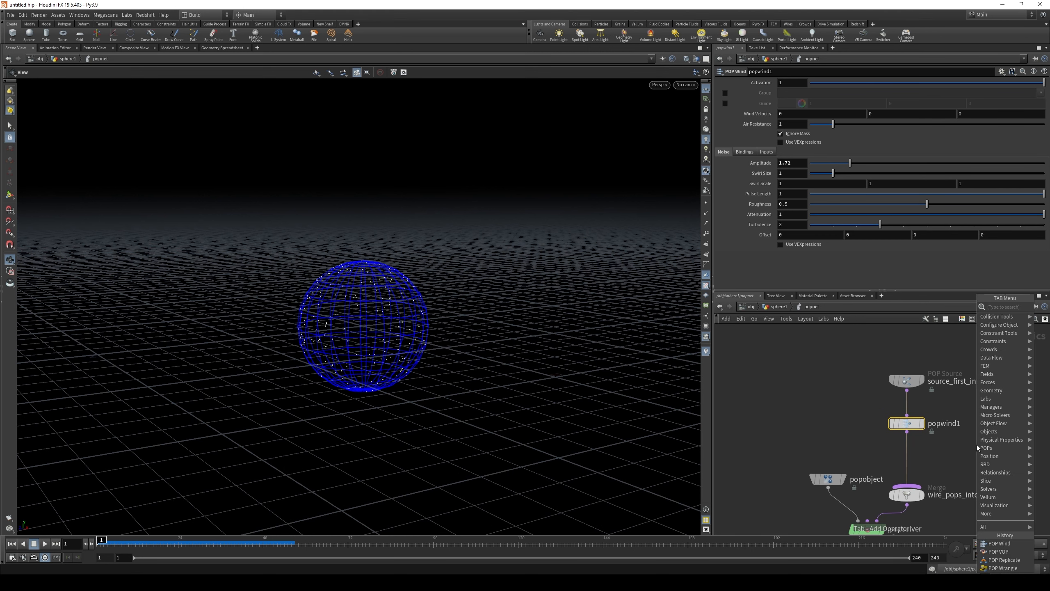
pyautogui.write('popcolor')
pyautogui.press('Return')
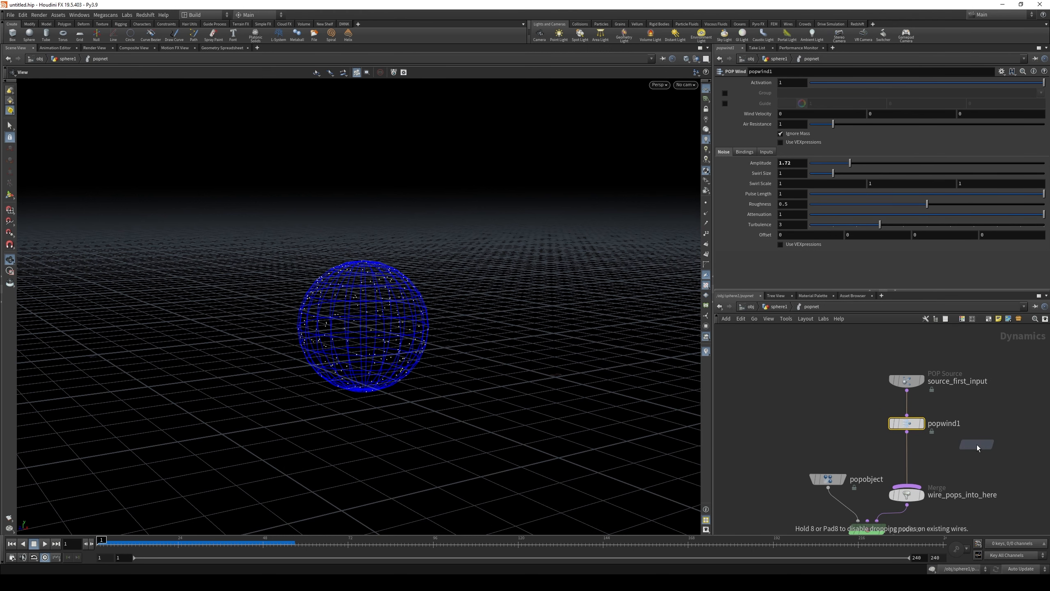
pyautogui.click(907, 457)
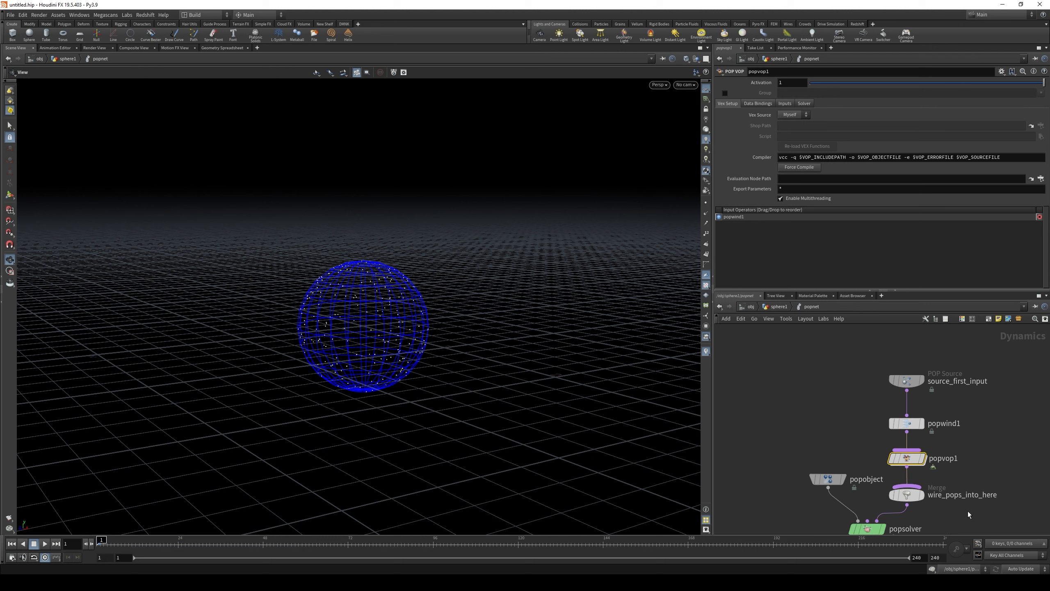
# Step: Set Input 1 of the POP VOP to First Context Geometry
pyautogui.click(784, 104)
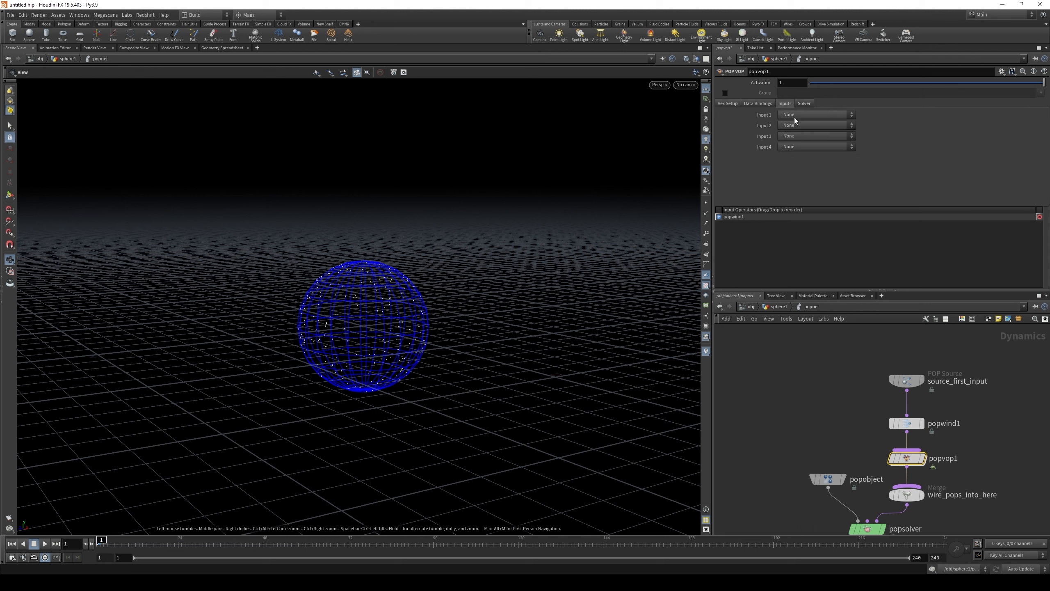
pyautogui.click(796, 115)
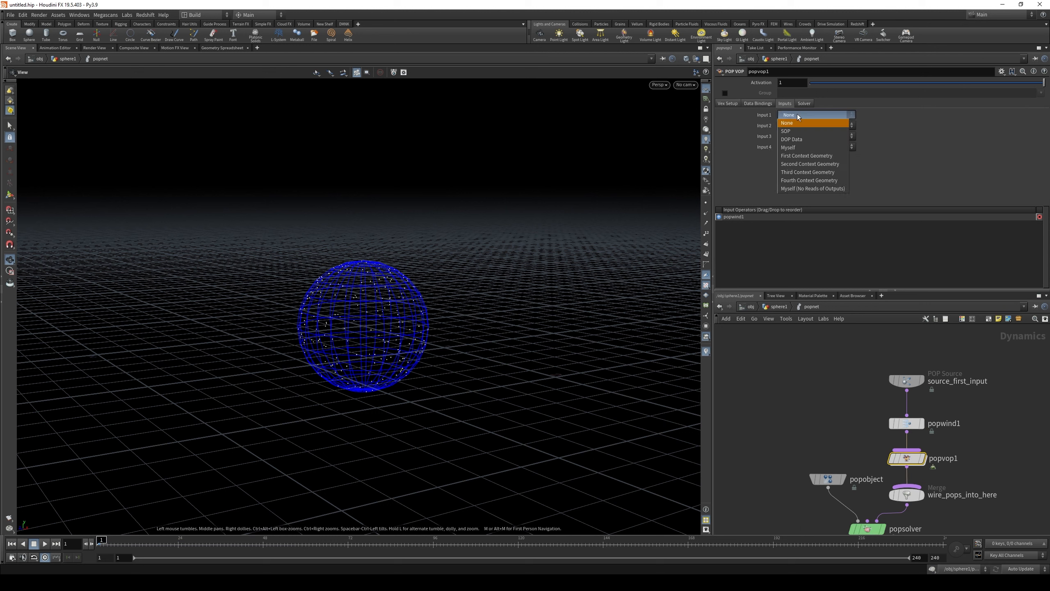
pyautogui.click(833, 156)
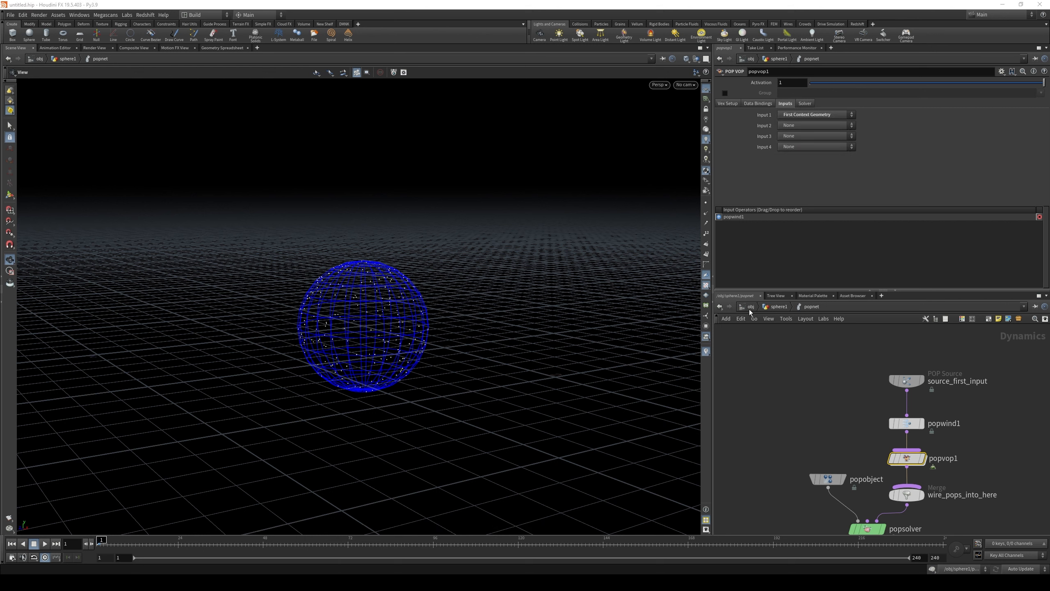
# Step: Examine the sphere feeding the POP network and relate it to the POP VOP's Input 1 setting
pyautogui.click(778, 307)
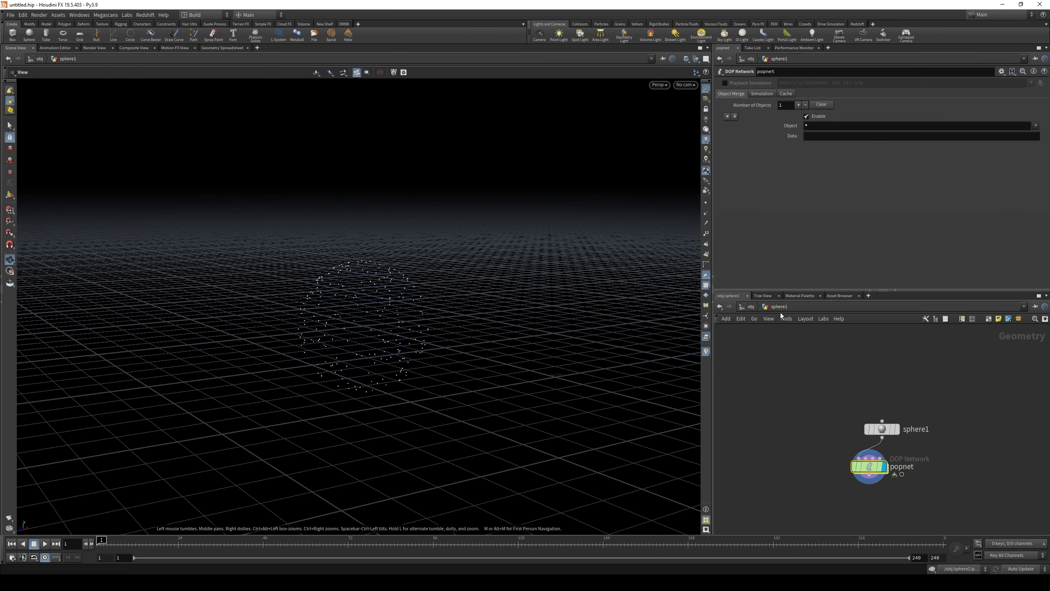
pyautogui.click(897, 429)
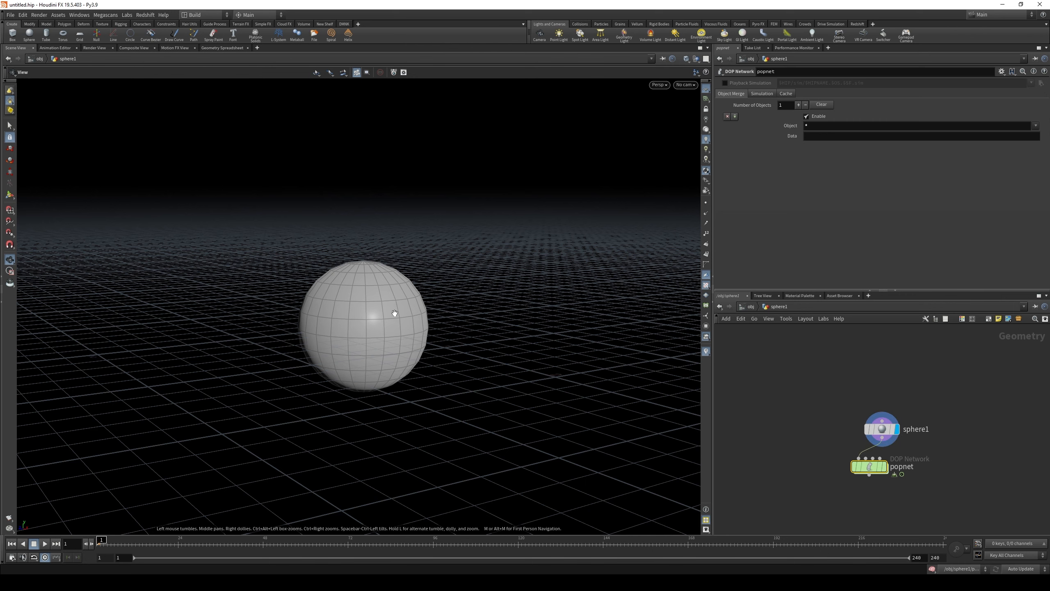
pyautogui.moveTo(396, 302); pyautogui.dragTo(386, 314)
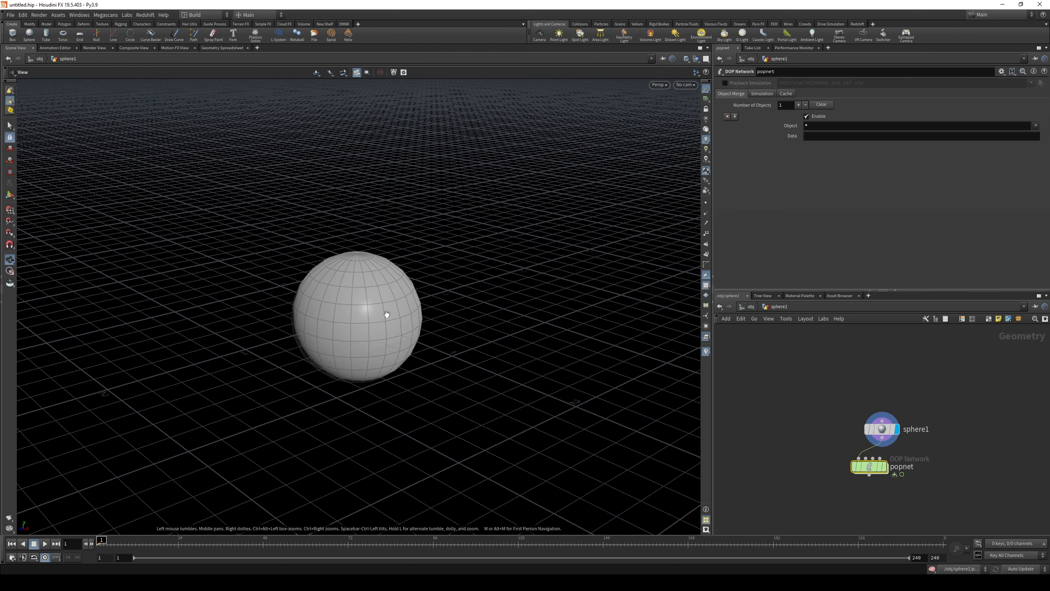
pyautogui.click(886, 466)
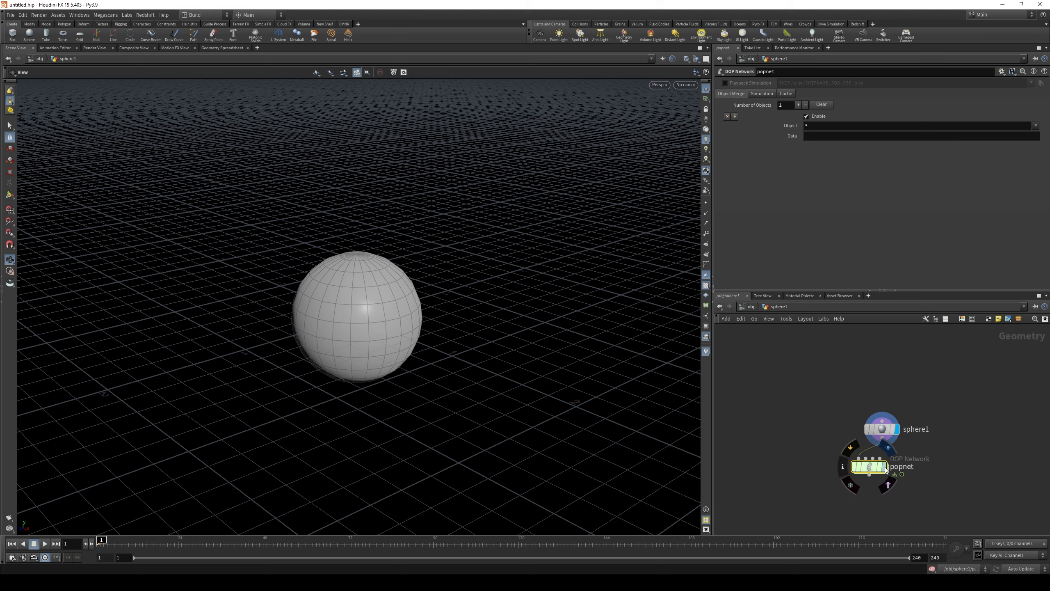
pyautogui.doubleClick(868, 467)
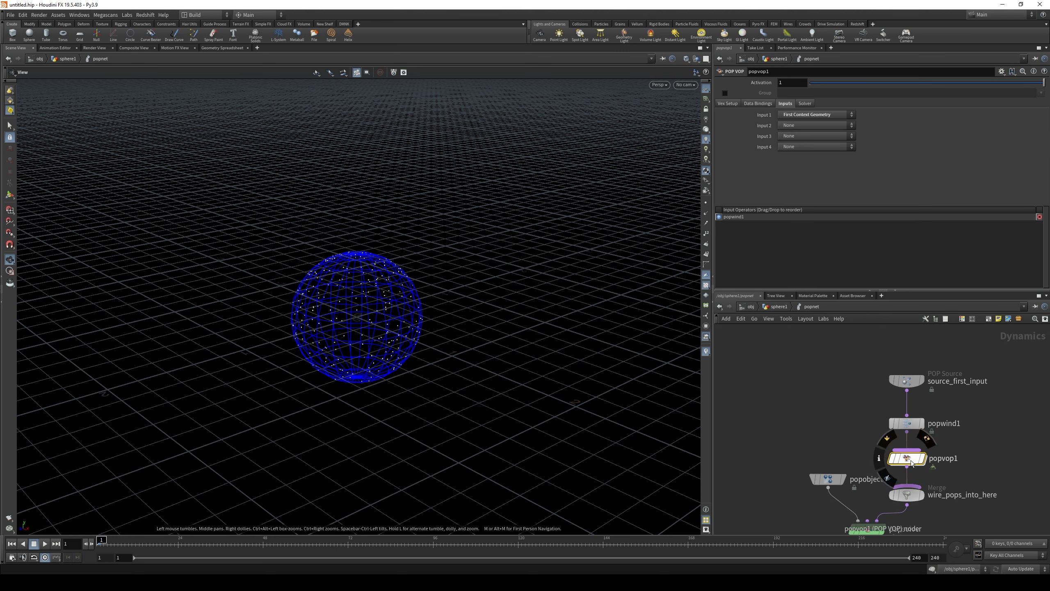
pyautogui.click(779, 307)
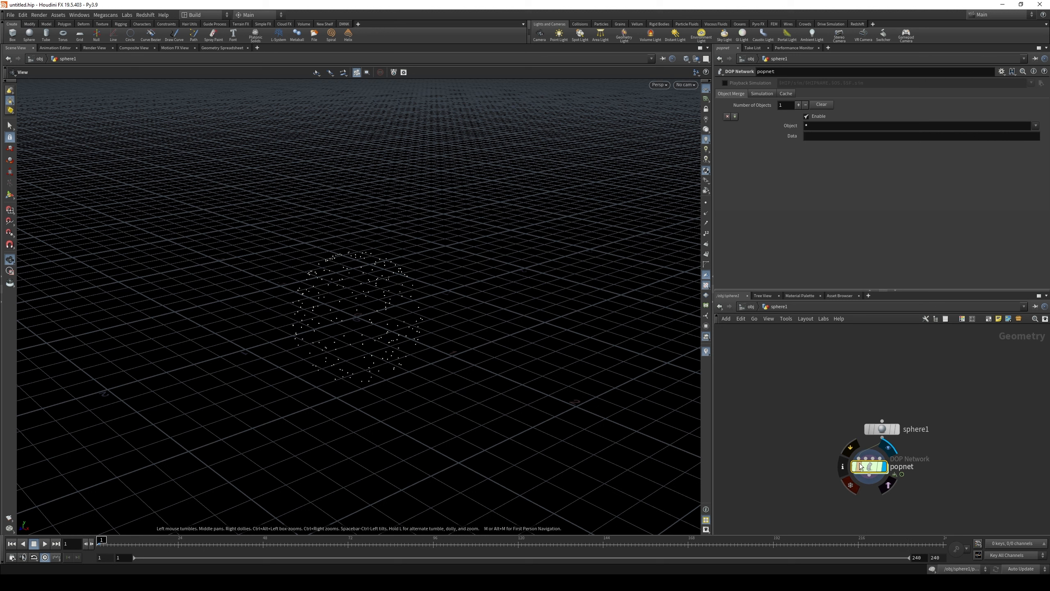
pyautogui.doubleClick(868, 466)
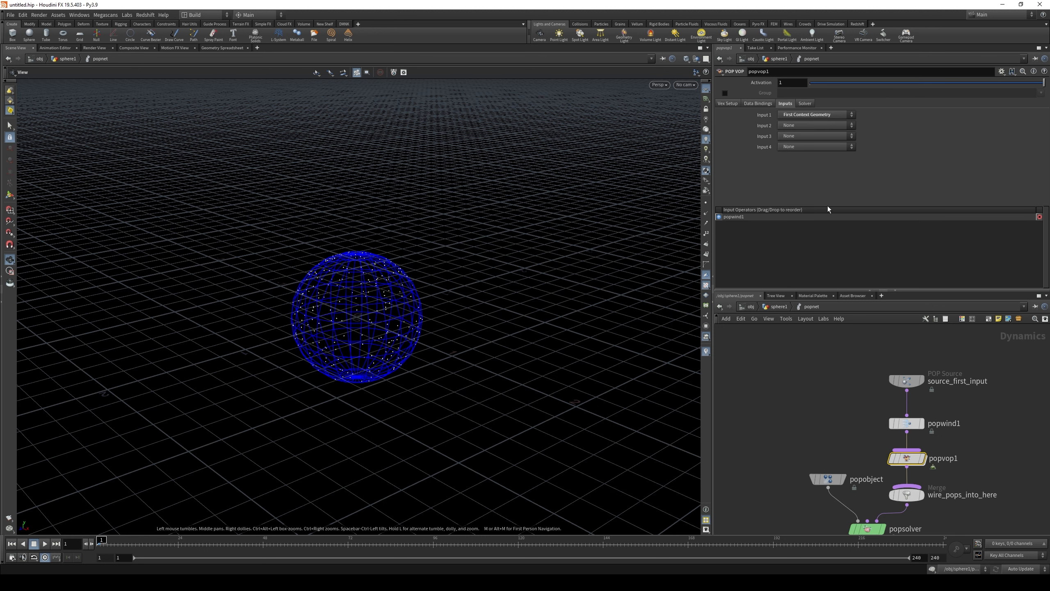
pyautogui.click(817, 116)
pyautogui.click(830, 114)
# Step: Inside the POP VOP, shift the global parameters node aside and add a Minimum Position node
pyautogui.doubleClick(906, 458)
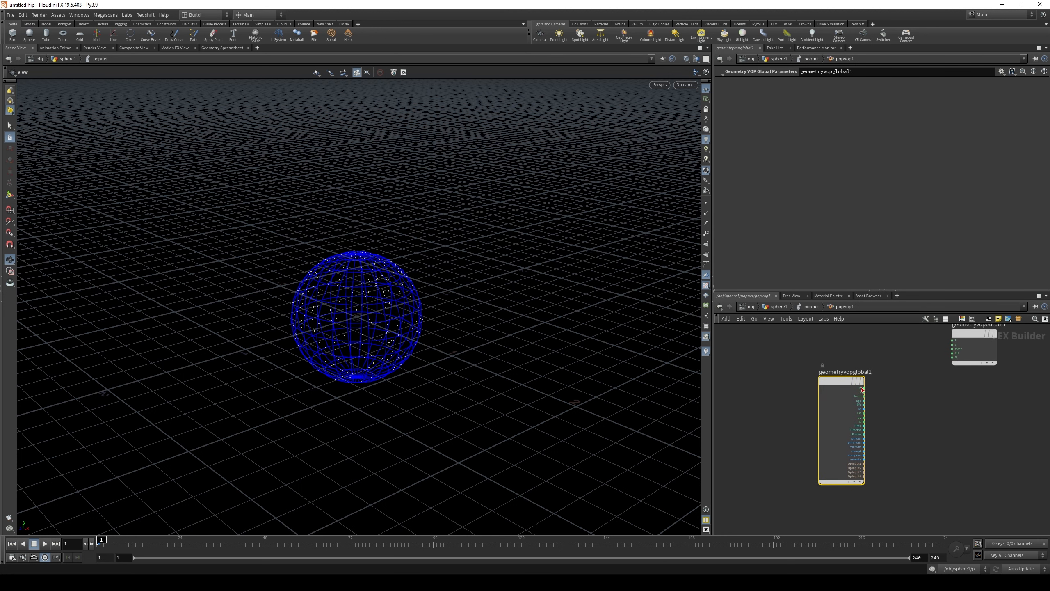
pyautogui.moveTo(862, 390); pyautogui.dragTo(812, 393)
pyautogui.press('Tab')
pyautogui.write('mi')
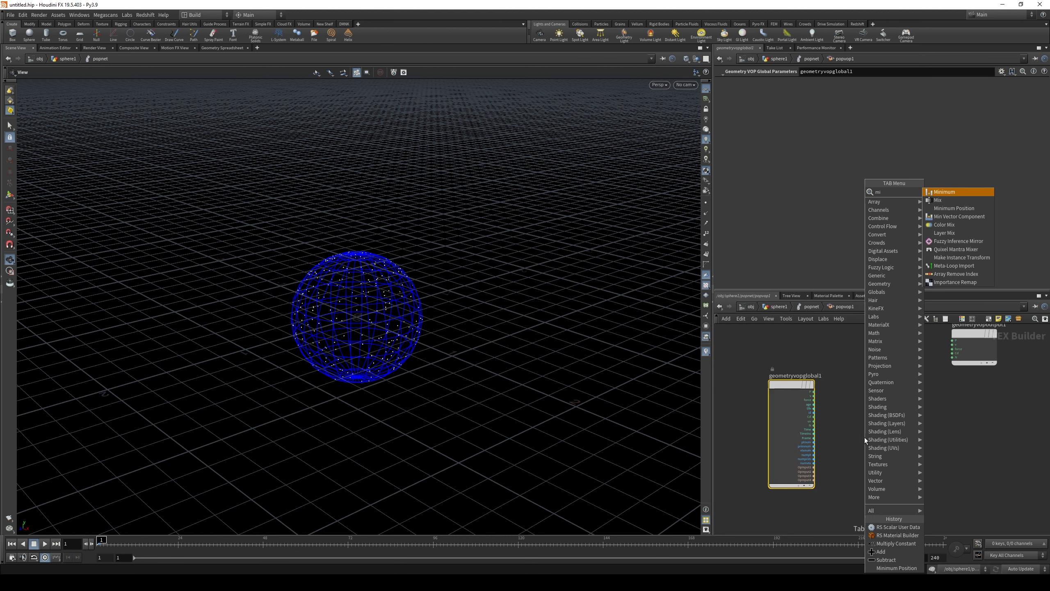
pyautogui.write('npos')
pyautogui.press('Return')
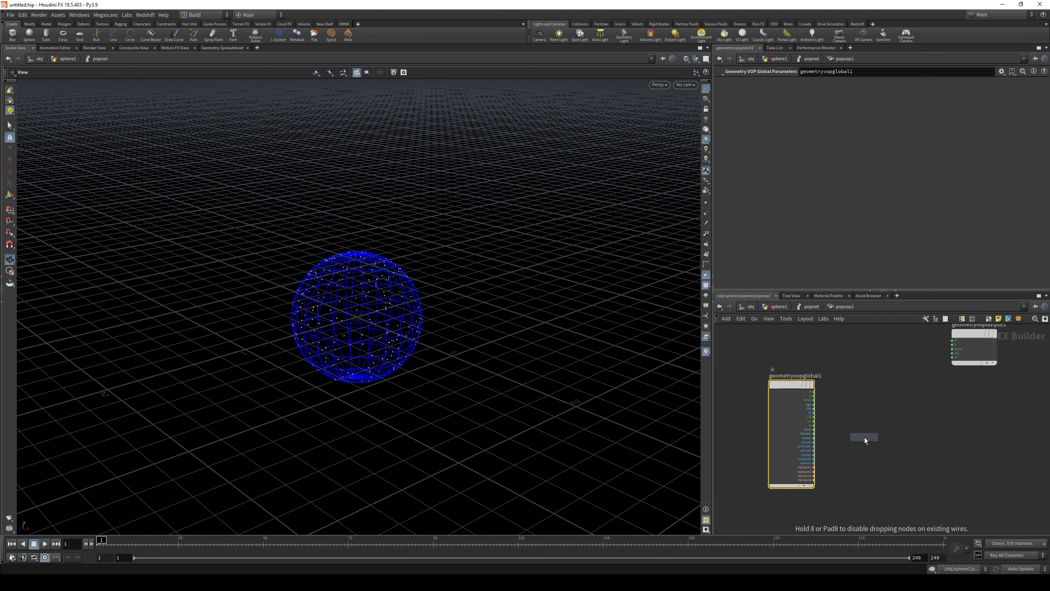
pyautogui.click(865, 437)
pyautogui.scroll(2, 884, 484)
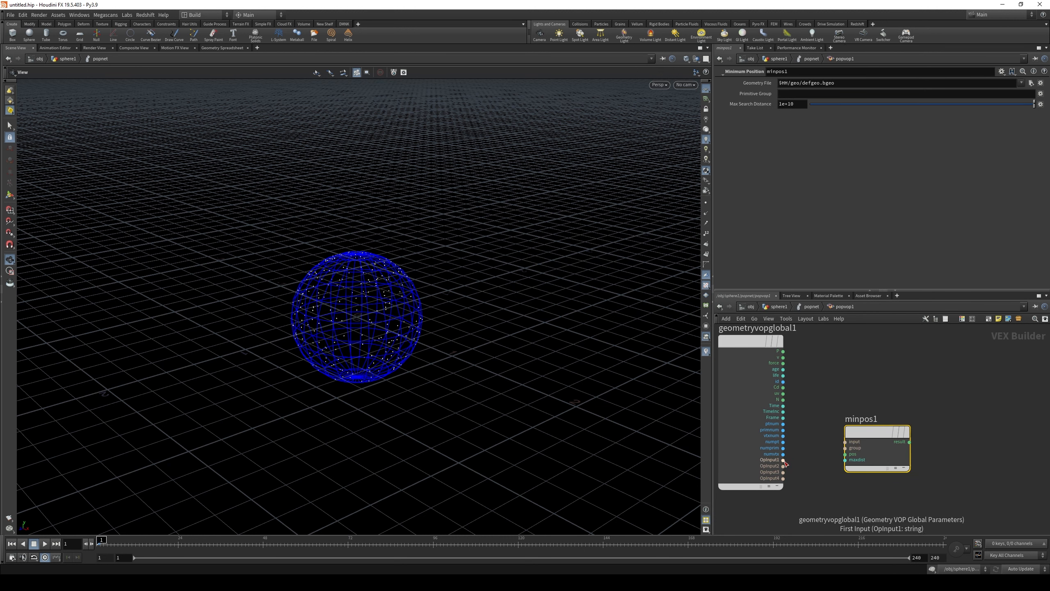
# Step: Connect OpInput1 to the Minimum Position node's input and the global P to its pos
pyautogui.moveTo(784, 461); pyautogui.dragTo(845, 441)
pyautogui.moveTo(815, 388); pyautogui.dragTo(809, 406, button='middle')
pyautogui.moveTo(778, 370); pyautogui.dragTo(846, 470)
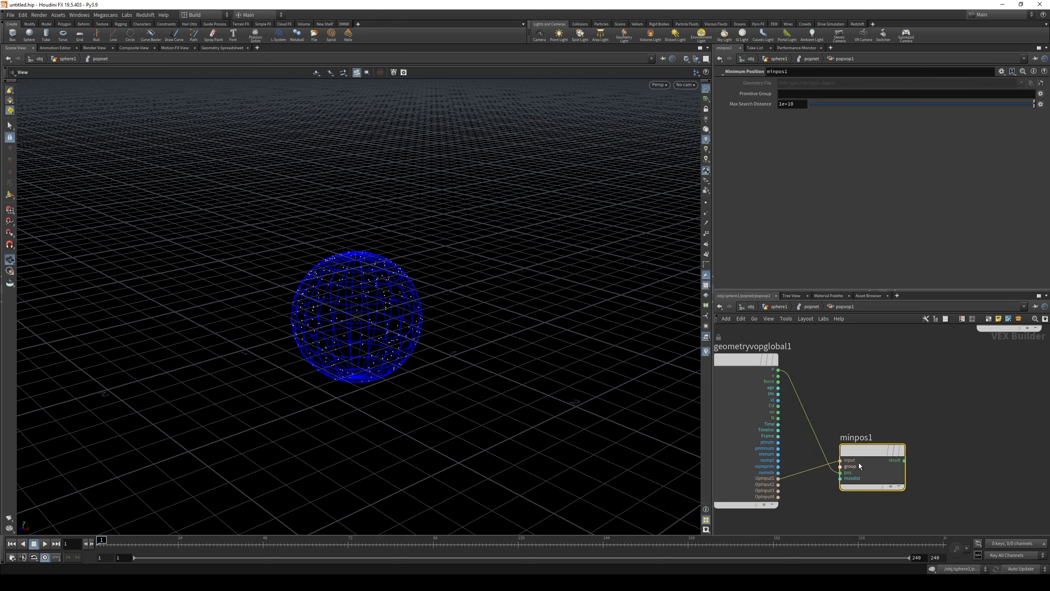
# Step: Connect the Minimum Position result to P on the geometry output node
pyautogui.moveTo(962, 385); pyautogui.dragTo(909, 415, button='middle')
pyautogui.moveTo(855, 491); pyautogui.dragTo(877, 387)
pyautogui.moveTo(871, 384); pyautogui.dragTo(888, 443, button='middle')
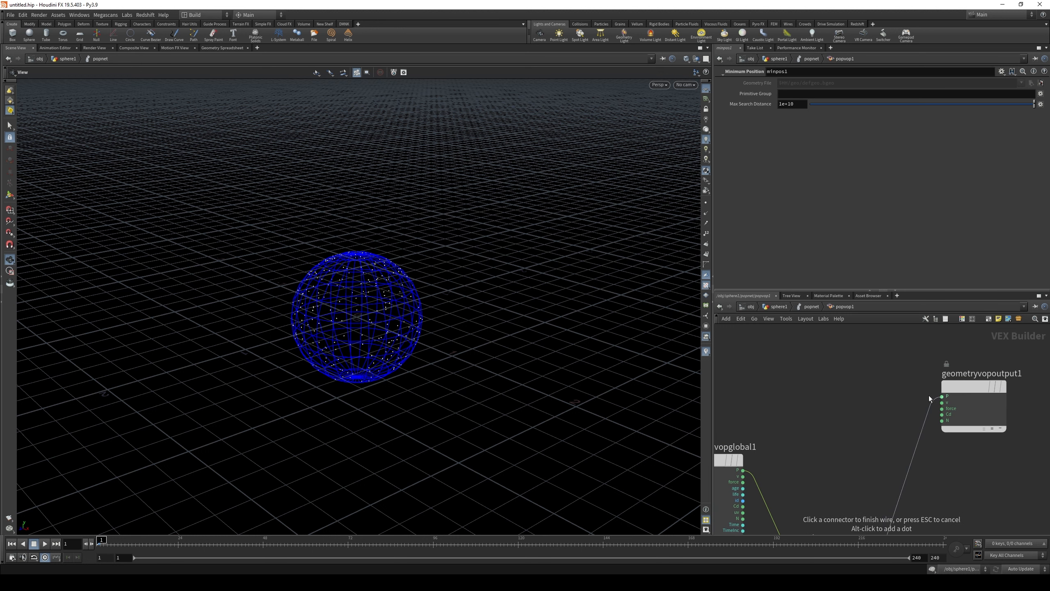
pyautogui.click(947, 388)
pyautogui.moveTo(959, 461); pyautogui.dragTo(976, 404, button='middle')
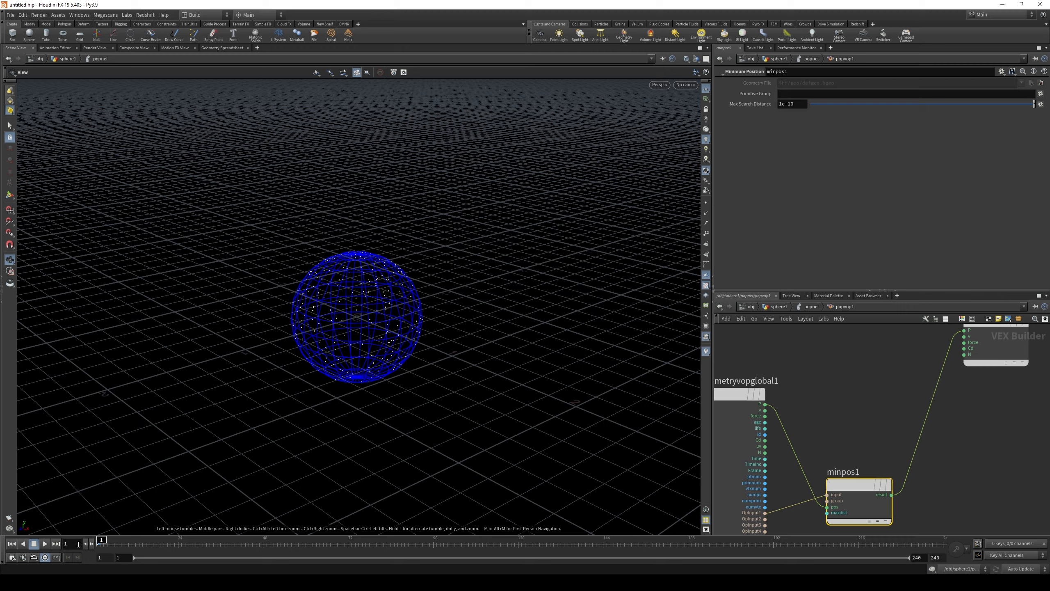
# Step: Play the simulation to examine how the particles move over the sphere's surface, and return to frame 1
pyautogui.click(45, 544)
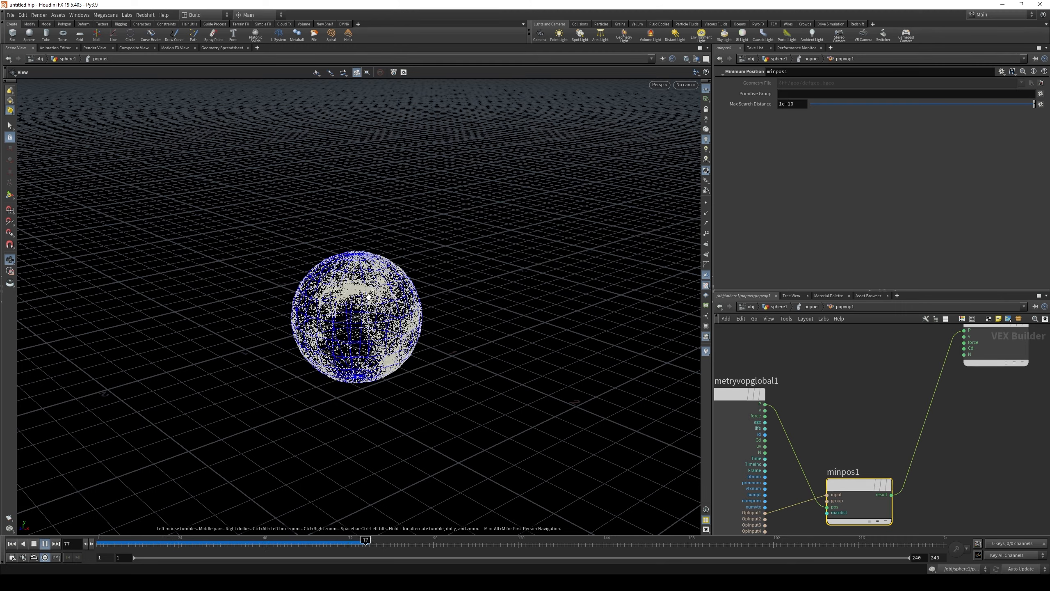
pyautogui.moveTo(339, 467); pyautogui.dragTo(354, 331)
pyautogui.scroll(2, 354, 320)
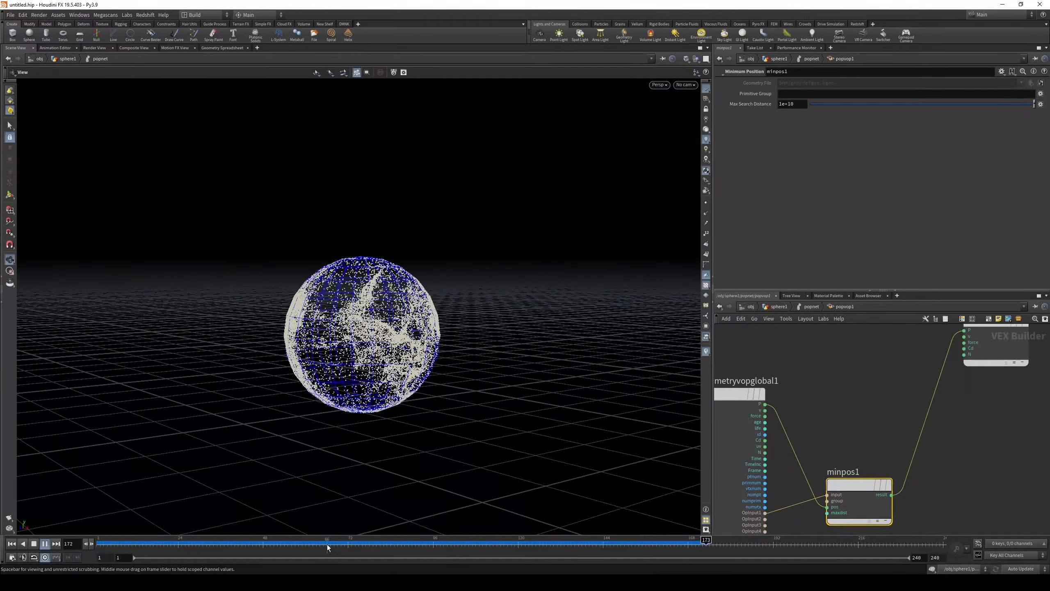
pyautogui.moveTo(328, 544); pyautogui.dragTo(110, 544)
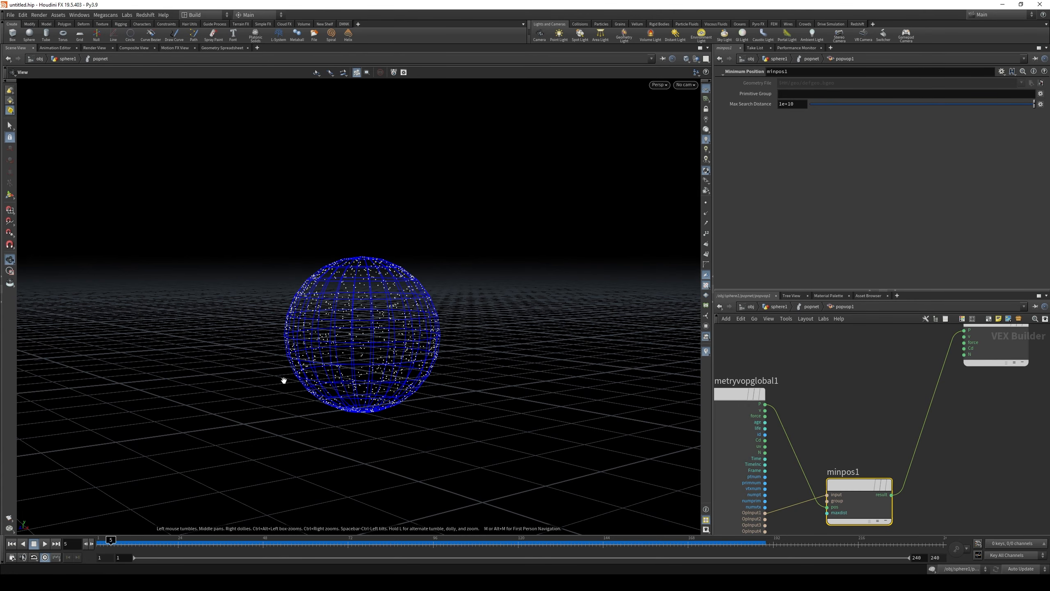
pyautogui.moveTo(175, 543); pyautogui.dragTo(98, 544)
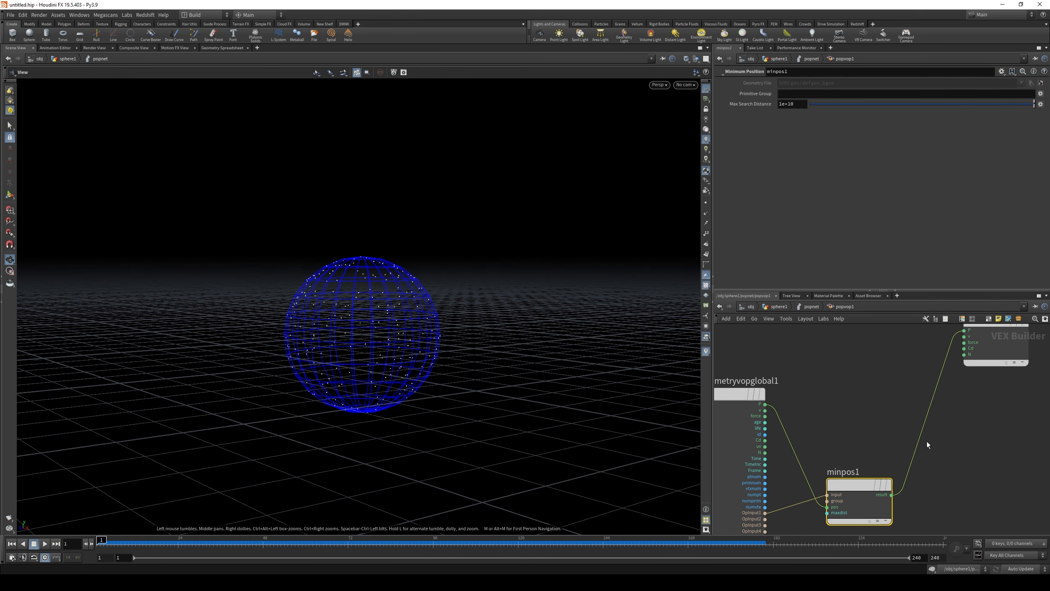
# Step: Insert a Subtract node between the Minimum Position result and the output P, with the global P as its second input
pyautogui.press('Tab')
pyautogui.write('subt')
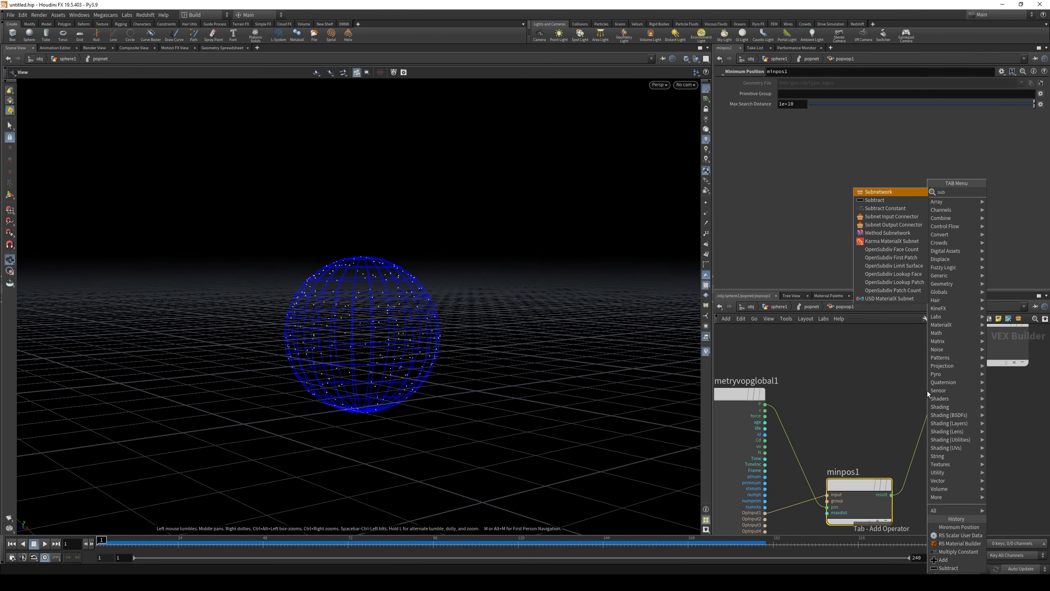
pyautogui.click(1012, 191)
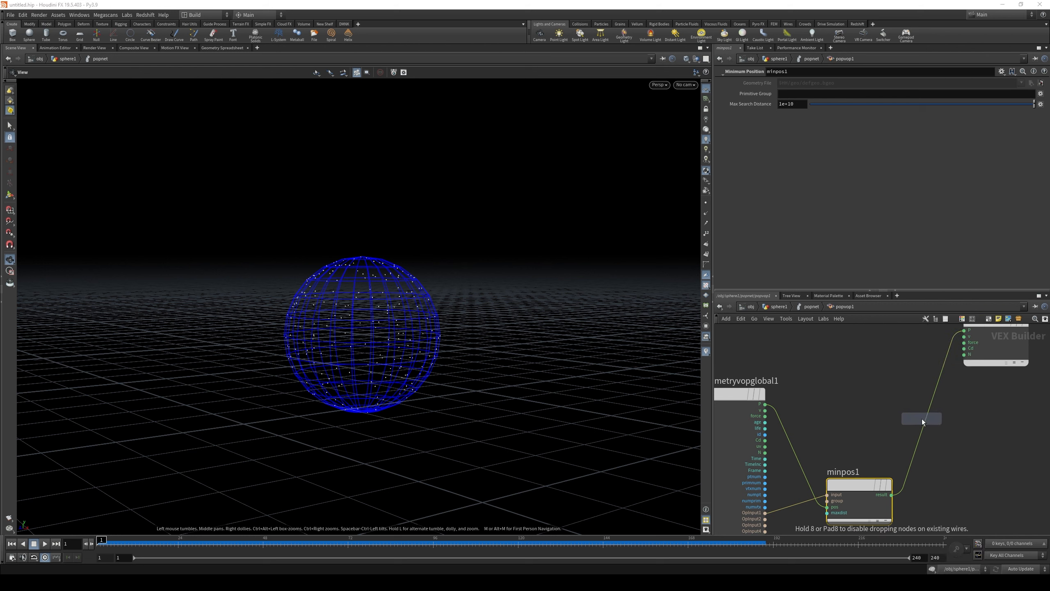
pyautogui.click(922, 418)
pyautogui.click(764, 404)
pyautogui.click(948, 434)
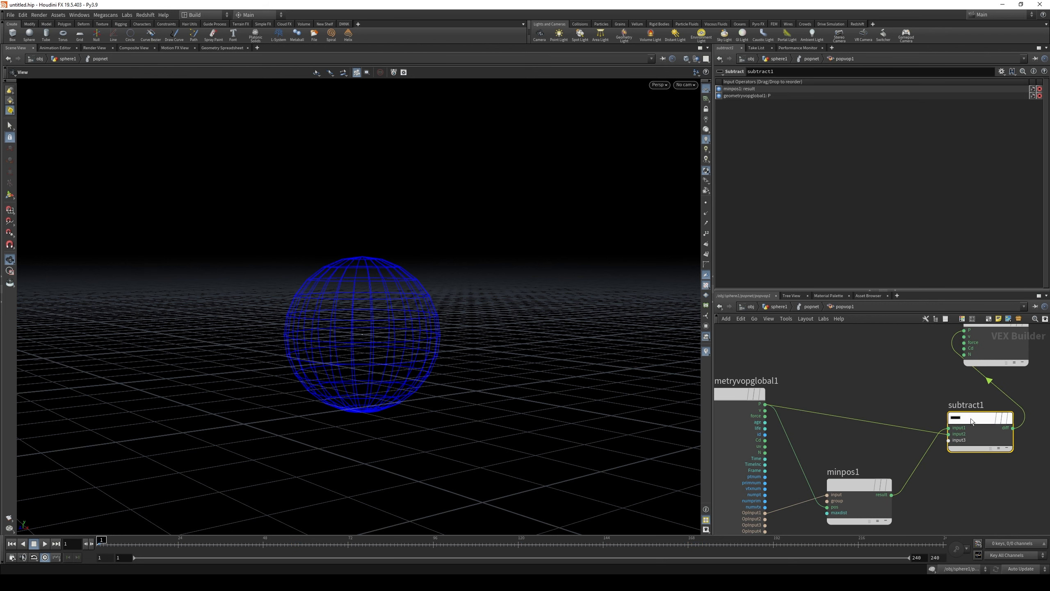
pyautogui.moveTo(970, 418); pyautogui.dragTo(900, 410)
# Step: Place an Add node above the Subtract node, shifting the Subtract node to make room
pyautogui.press('Tab')
pyautogui.write('add')
pyautogui.click(966, 191)
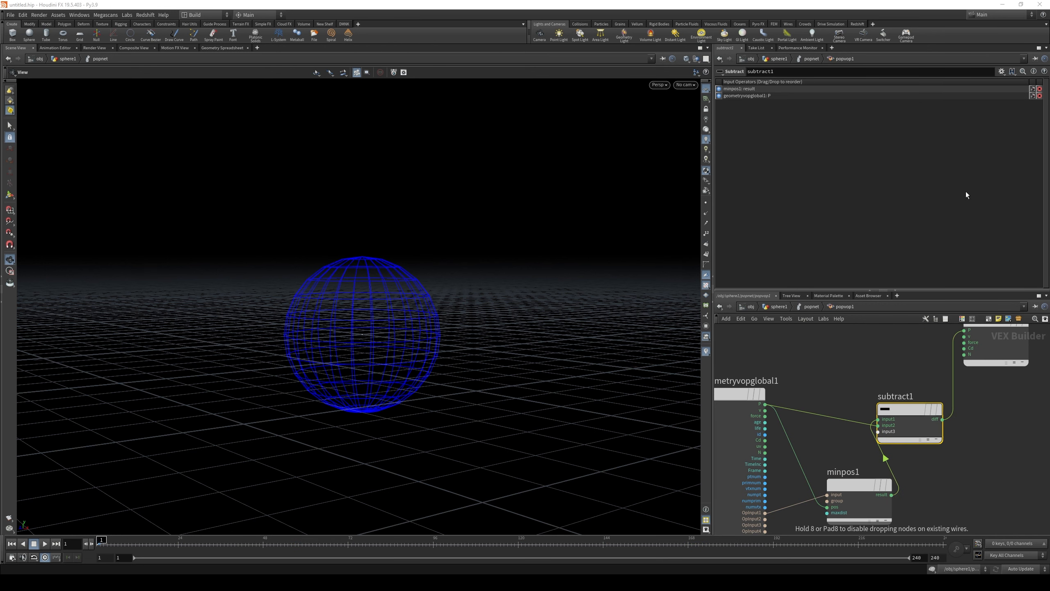
pyautogui.click(922, 362)
pyautogui.moveTo(915, 416); pyautogui.dragTo(889, 416)
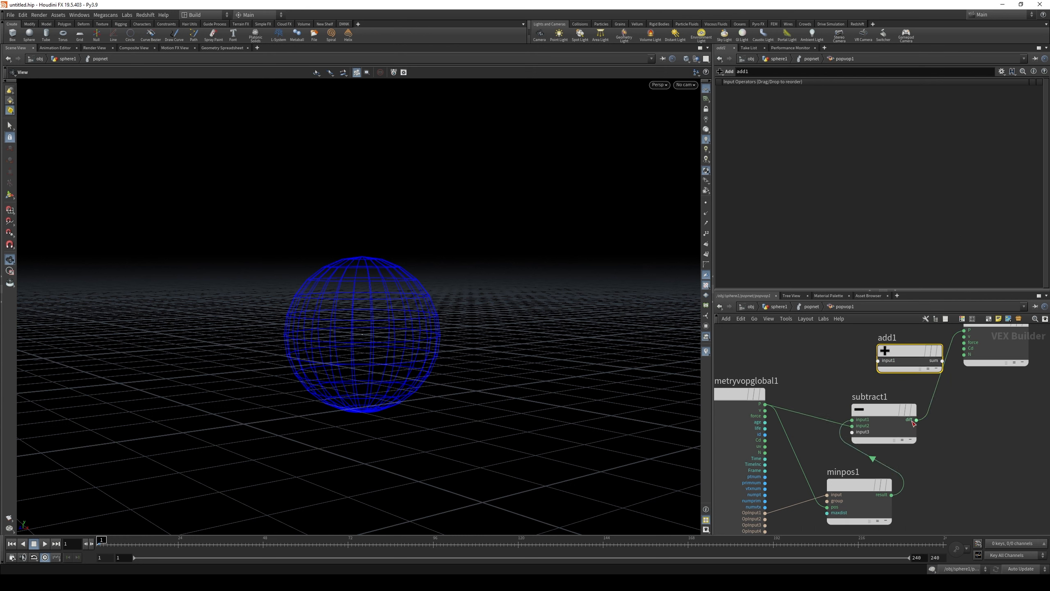
# Step: Connect the global P and the Subtract difference to the Add node, and wire its sum to P on the geometry output
pyautogui.click(765, 403)
pyautogui.click(878, 360)
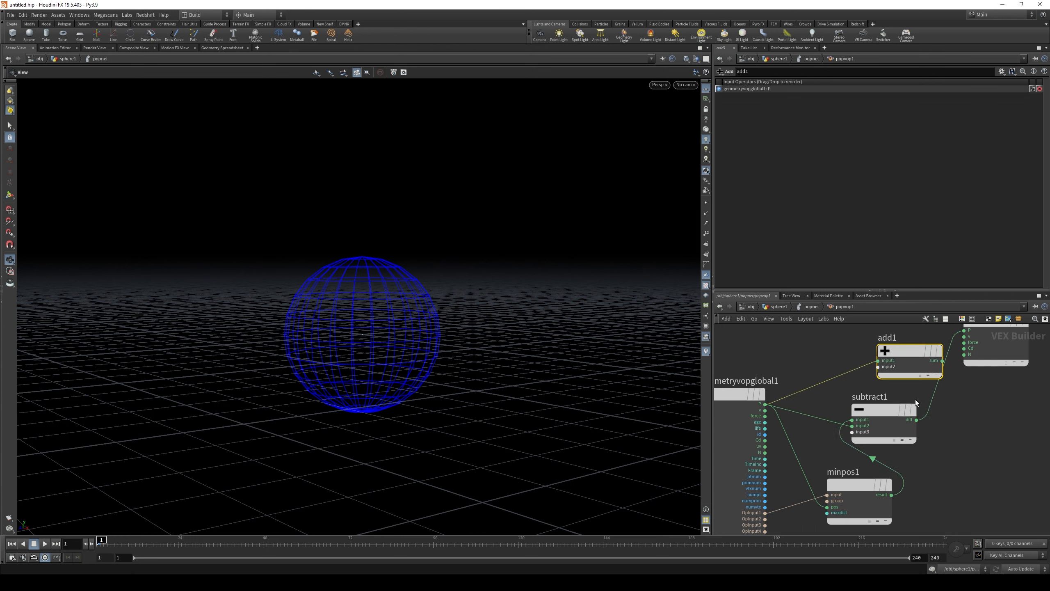
pyautogui.click(916, 420)
pyautogui.click(890, 381)
pyautogui.click(943, 361)
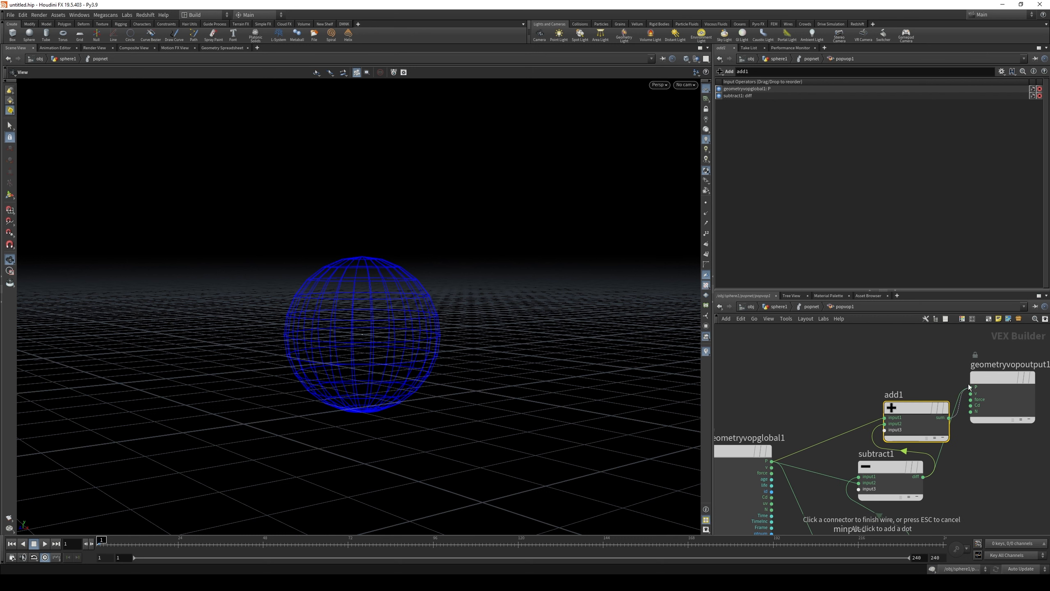
pyautogui.click(967, 382)
# Step: Space the geometry output and Add nodes away from the Subtract node, and return the timeline to frame 1
pyautogui.moveTo(1007, 460); pyautogui.dragTo(889, 440, button='middle')
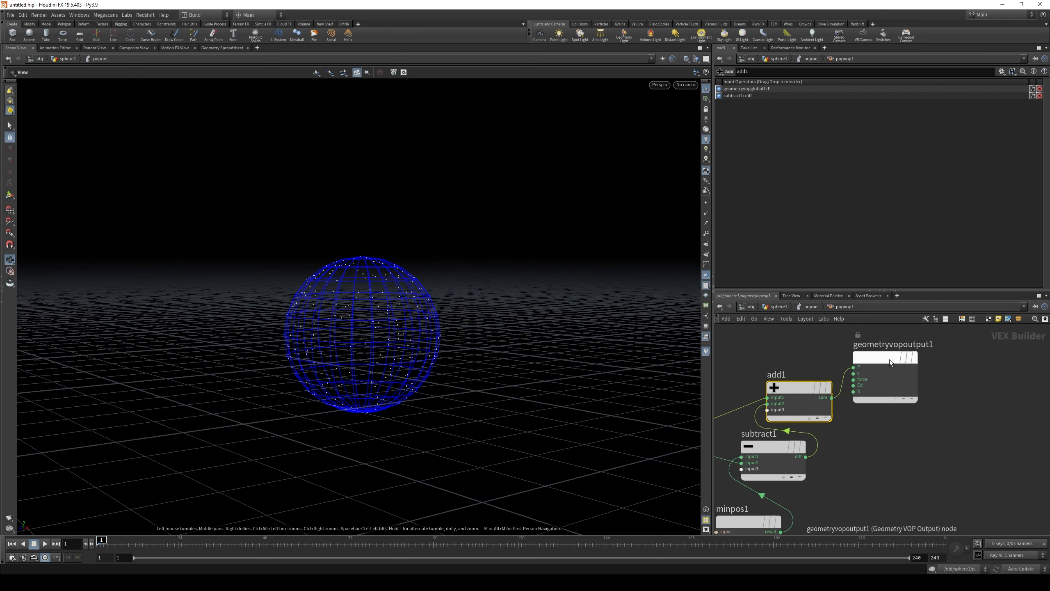
pyautogui.moveTo(889, 359); pyautogui.dragTo(1048, 352)
pyautogui.moveTo(789, 389); pyautogui.dragTo(883, 390)
pyautogui.scroll(-5, 820, 482)
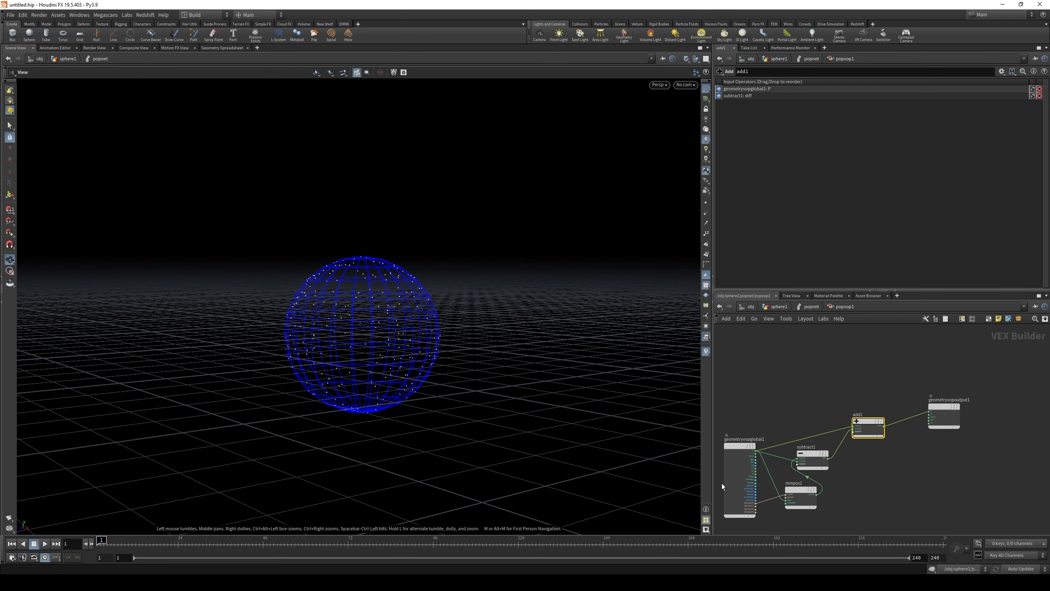
pyautogui.moveTo(781, 391); pyautogui.dragTo(903, 504)
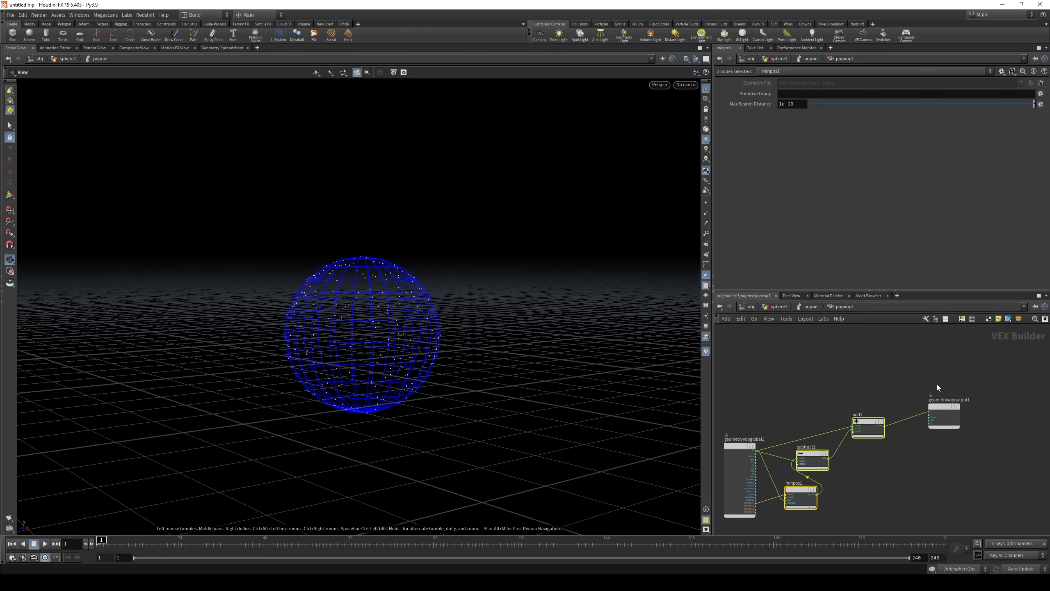
pyautogui.scroll(3, 884, 501)
pyautogui.press('f')
pyautogui.moveTo(129, 543); pyautogui.dragTo(98, 542)
# Step: Insert a Multiply Constant node between the Subtract and Add nodes and set its multiplier to 0.106
pyautogui.press('Tab')
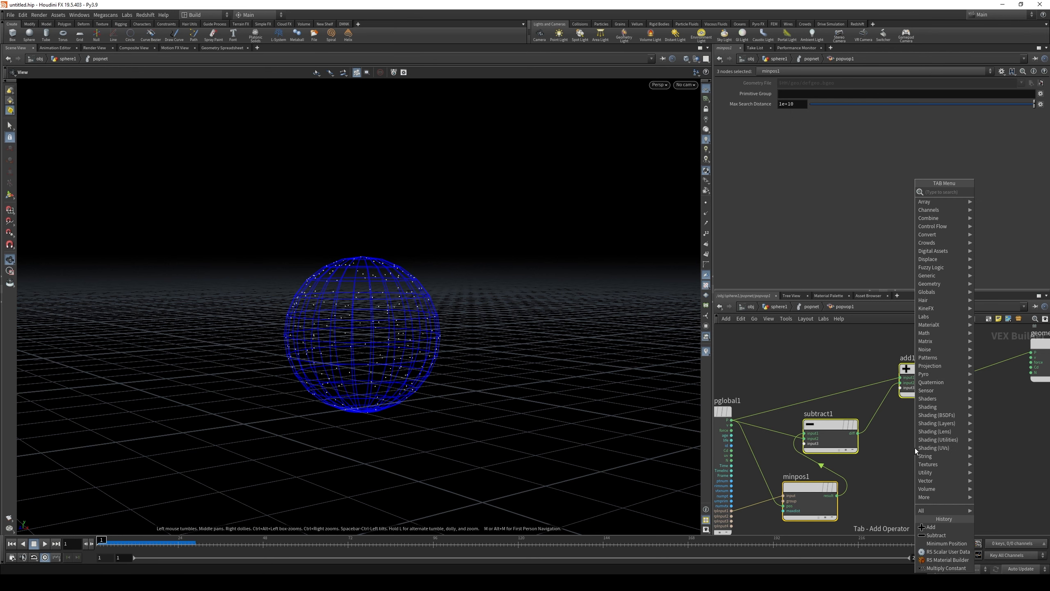
pyautogui.write('mult')
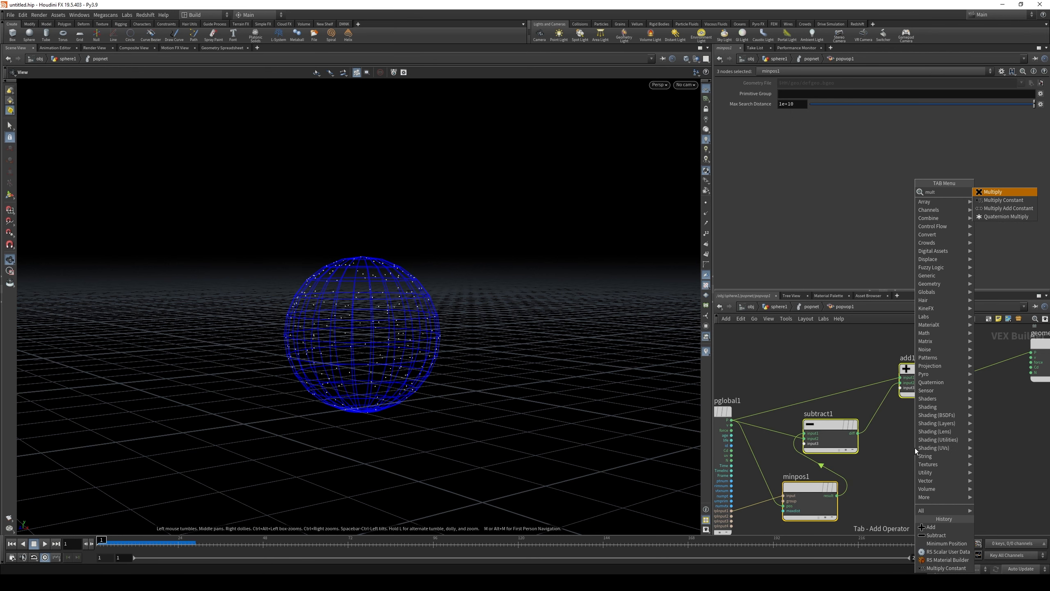
pyautogui.press('Down')
pyautogui.press('Return')
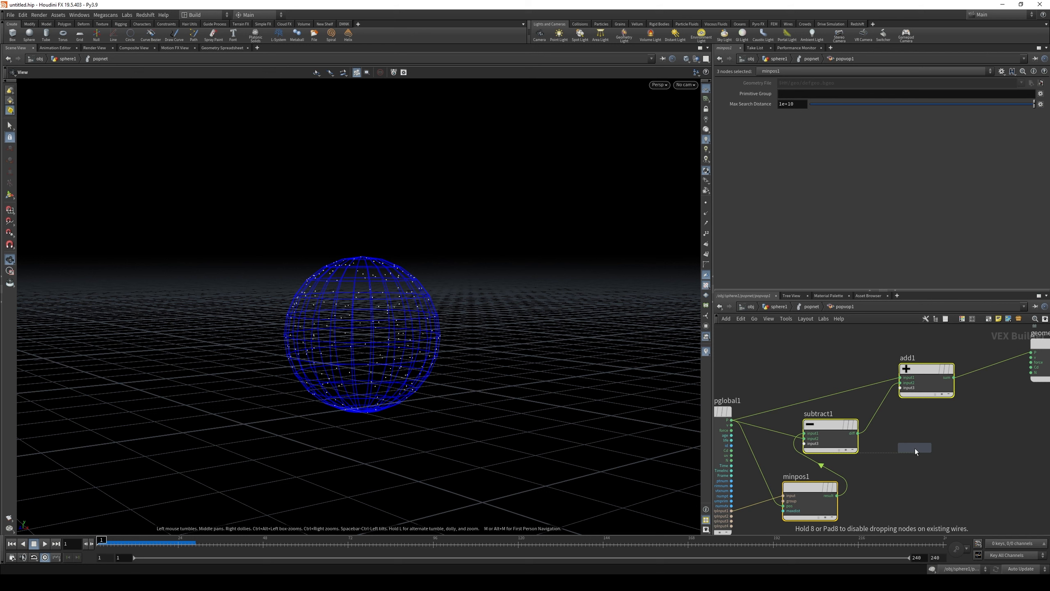
pyautogui.click(873, 417)
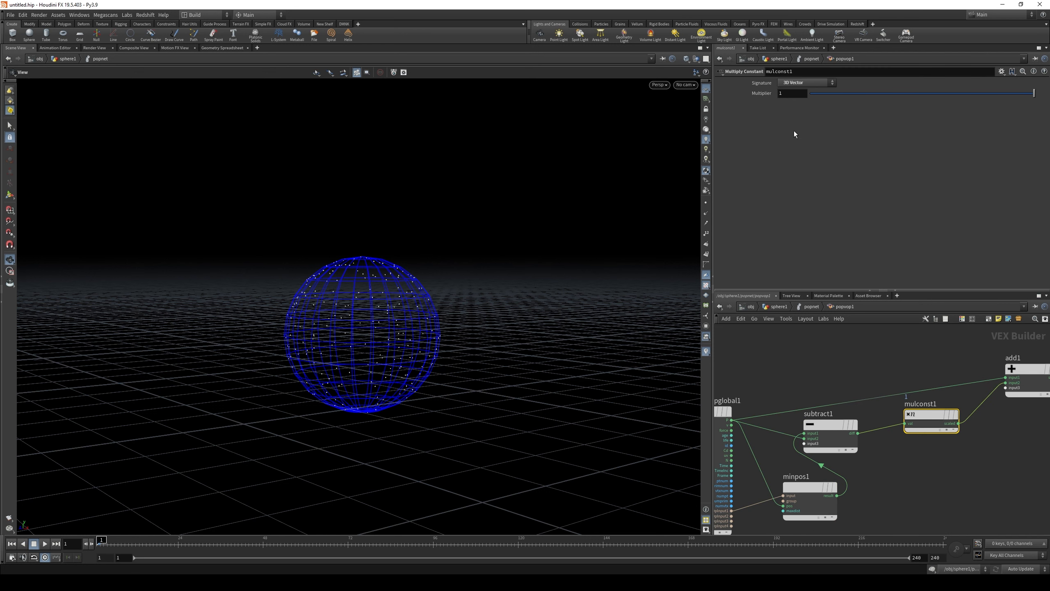
pyautogui.moveTo(833, 94); pyautogui.dragTo(832, 97)
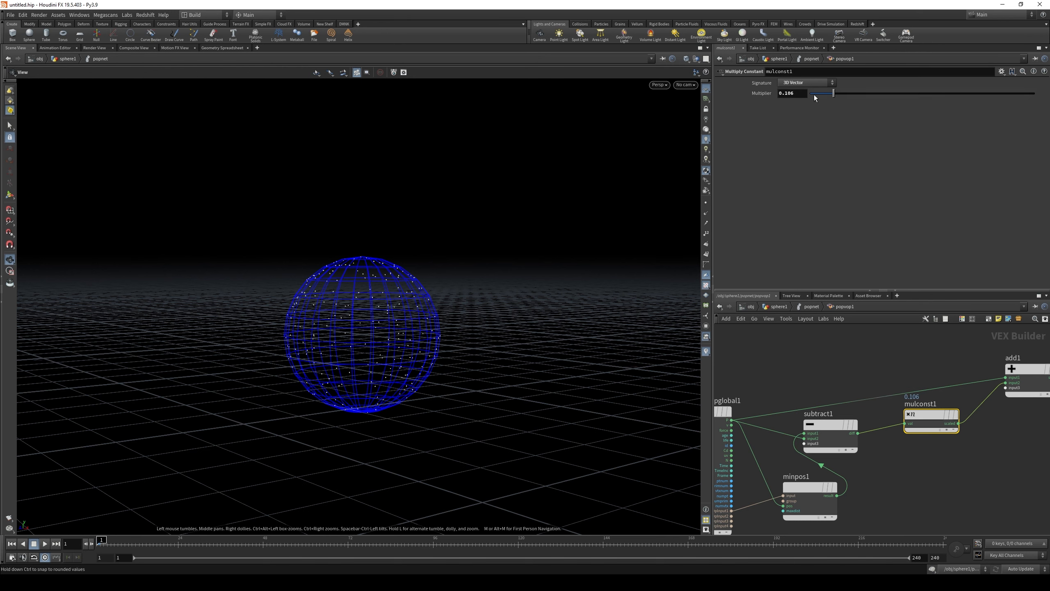
# Step: Play the simulation to examine from several angles how the particles move around the sphere, and return to frame 1
pyautogui.moveTo(284, 360); pyautogui.dragTo(341, 322)
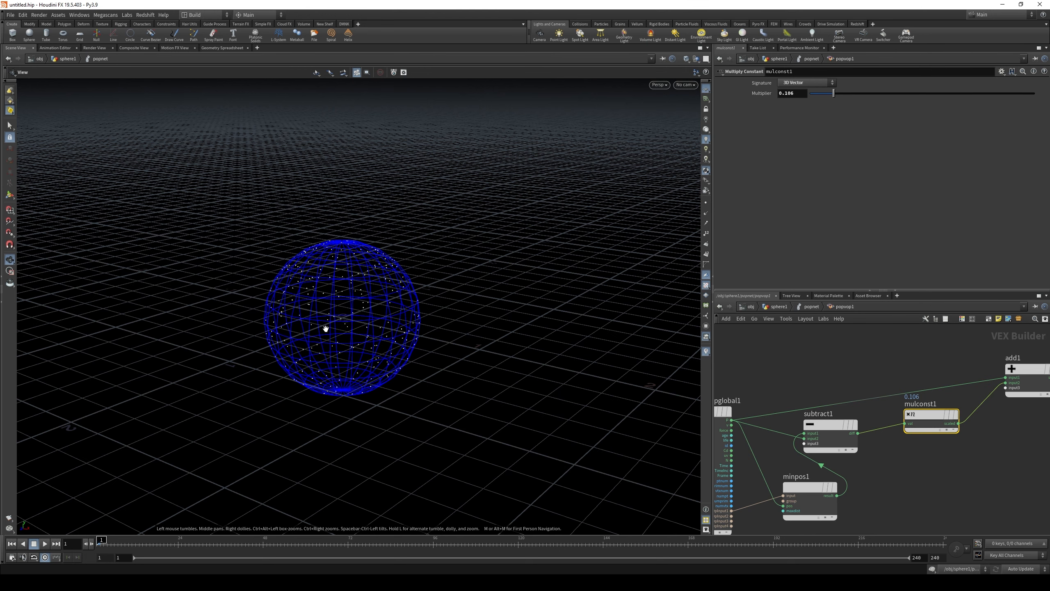
pyautogui.moveTo(327, 350); pyautogui.dragTo(569, 300)
pyautogui.moveTo(986, 458); pyautogui.dragTo(879, 447, button='middle')
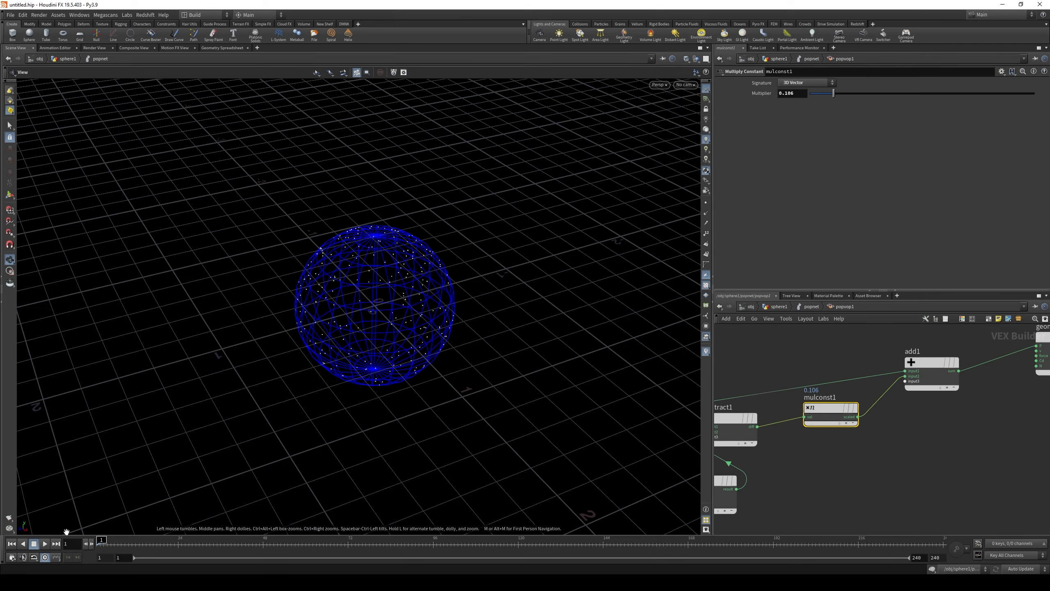
pyautogui.click(45, 544)
pyautogui.moveTo(475, 305); pyautogui.dragTo(524, 327)
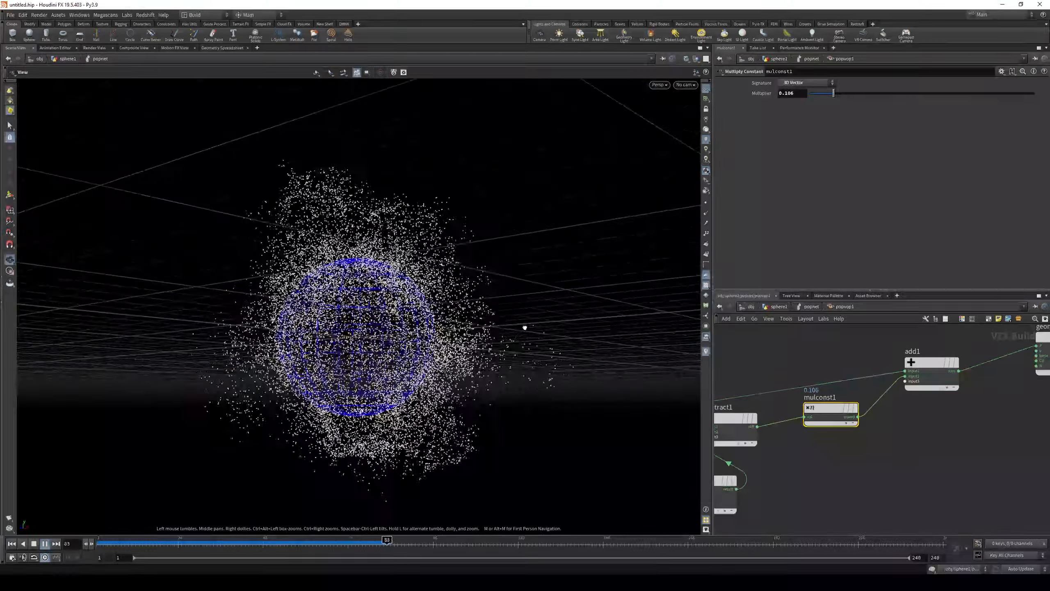
pyautogui.moveTo(355, 543); pyautogui.dragTo(100, 543)
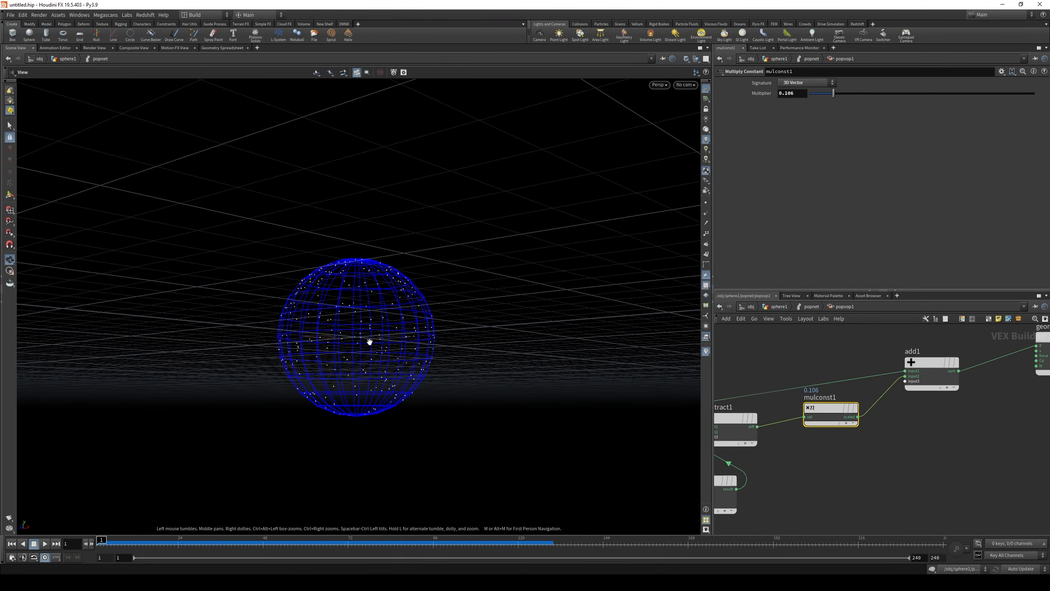
pyautogui.moveTo(376, 337); pyautogui.dragTo(372, 309)
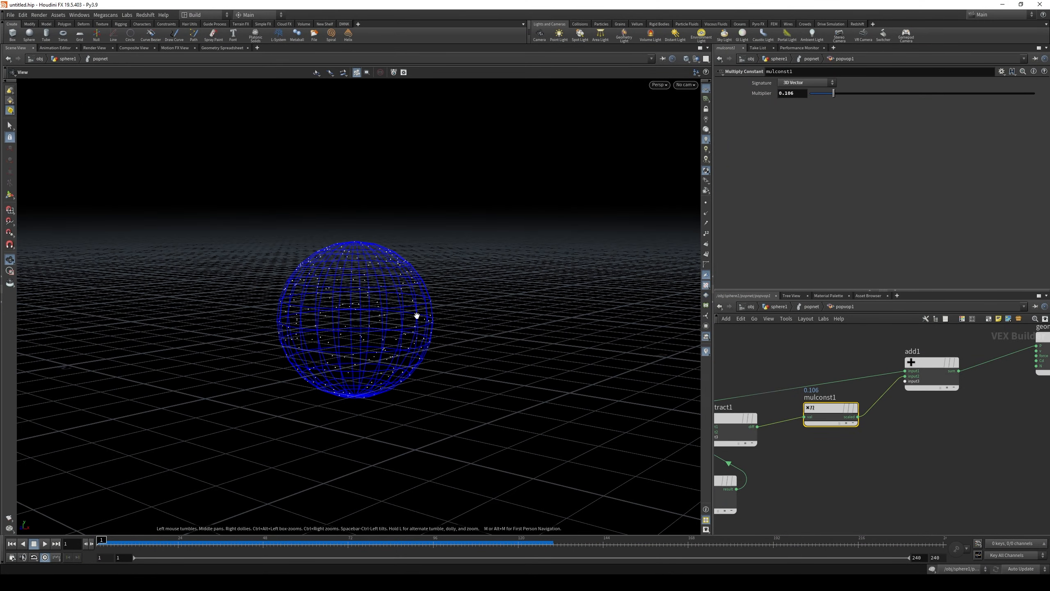
# Step: In the POP Source's birth settings, set Const. Activation to 0 and Impulse Count to 250000
pyautogui.click(820, 306)
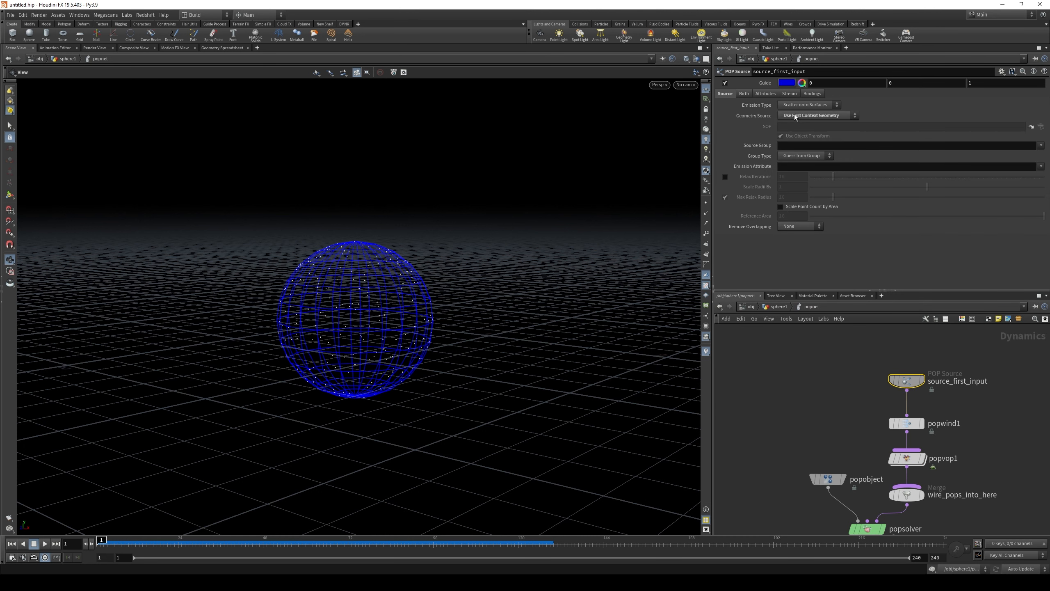
pyautogui.click(748, 94)
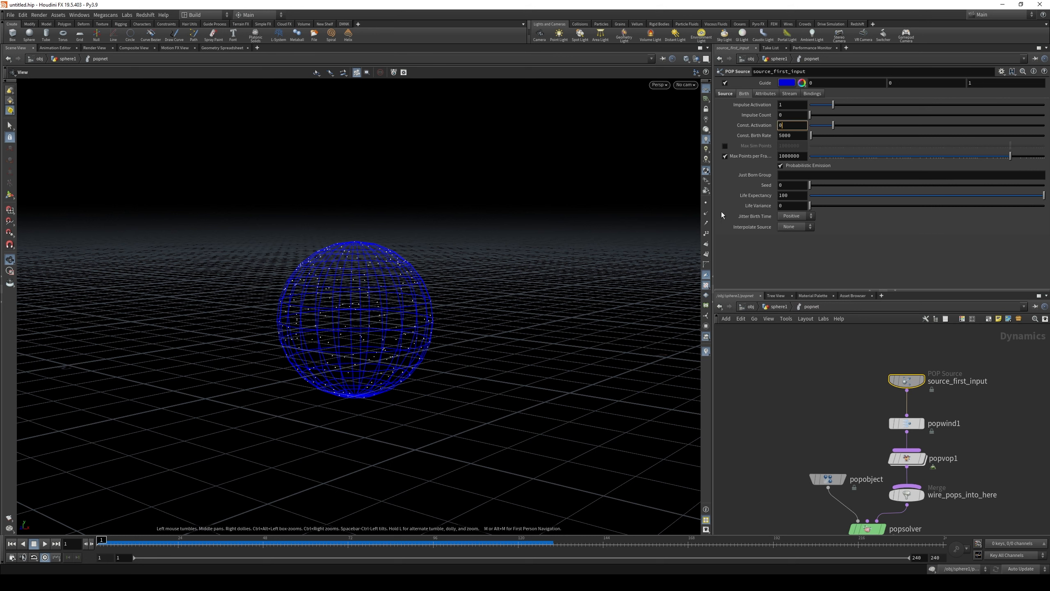
pyautogui.press('Return')
pyautogui.click(798, 117)
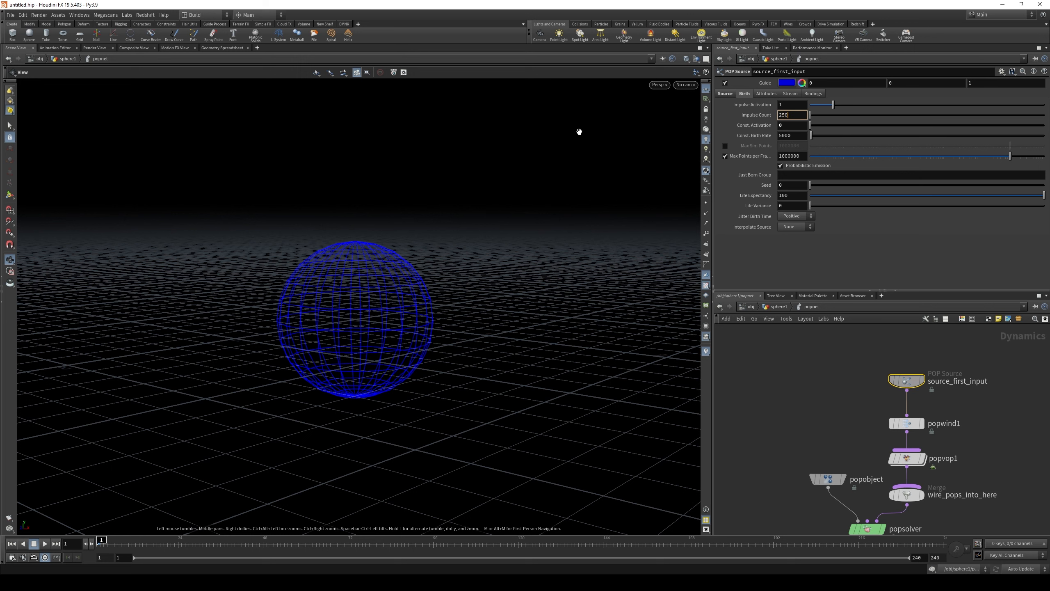
pyautogui.write('250000')
pyautogui.press('Return')
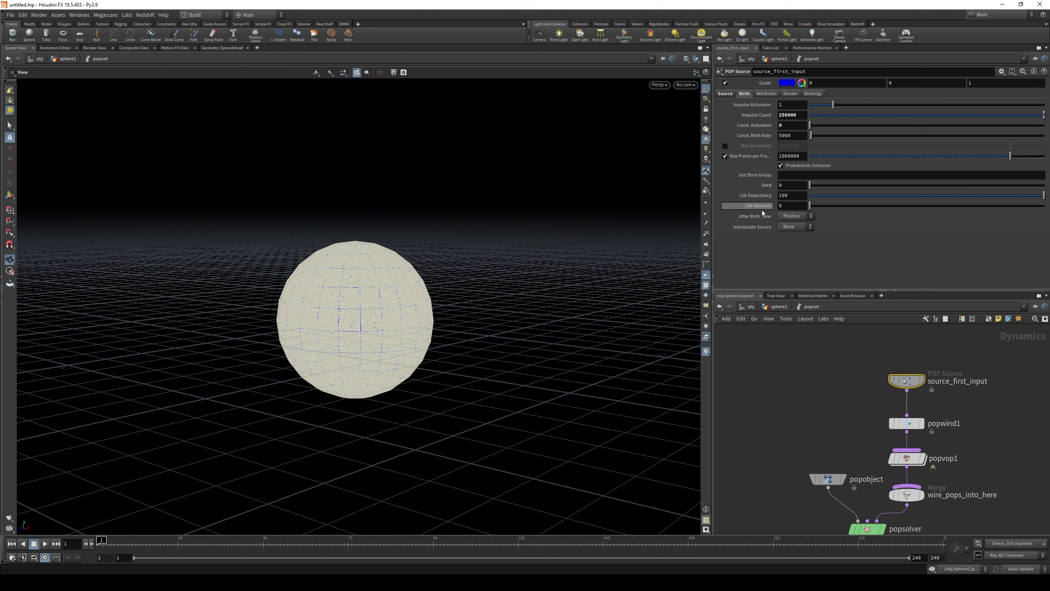
# Step: Disable the POP Source's Max Points per Frame limit and enable Max Sim Points
pyautogui.click(725, 156)
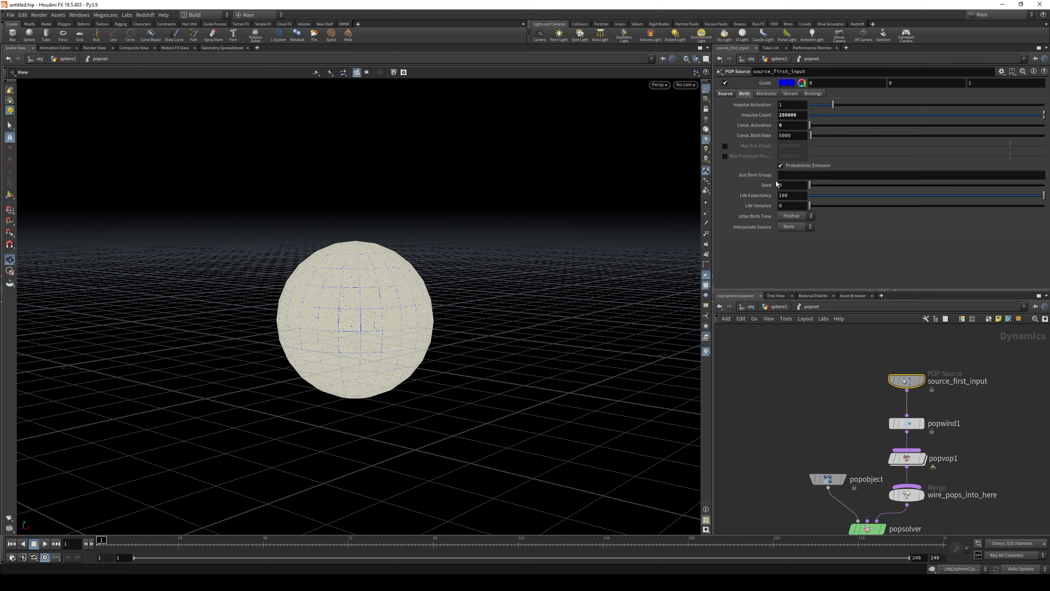
pyautogui.click(724, 146)
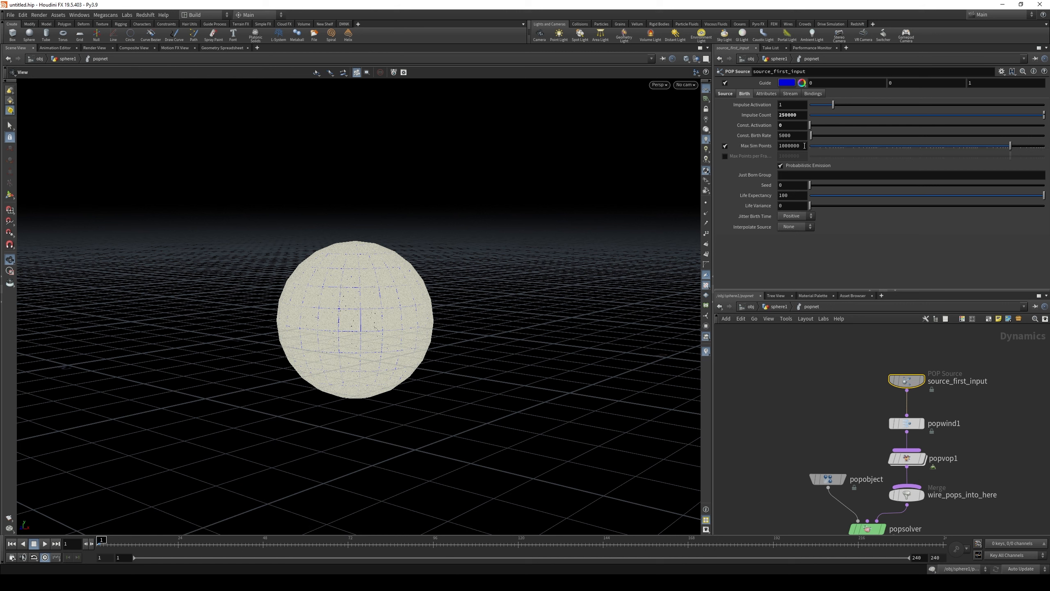
pyautogui.moveTo(804, 146); pyautogui.dragTo(796, 145)
# Step: Play the denser particle simulation and stop on frame 21 to inspect the particle shape
pyautogui.click(44, 544)
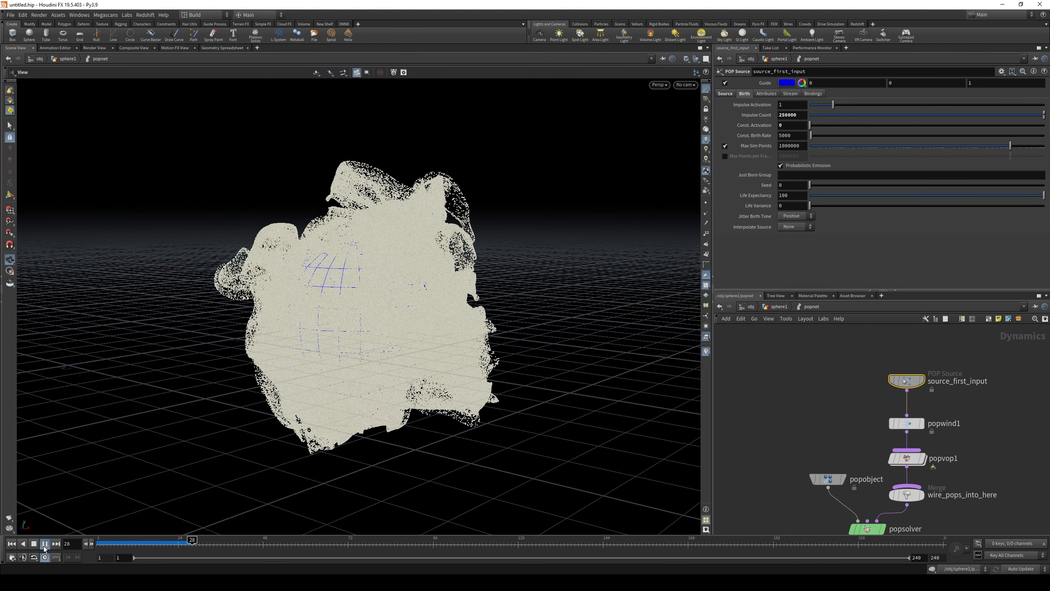
pyautogui.click(172, 548)
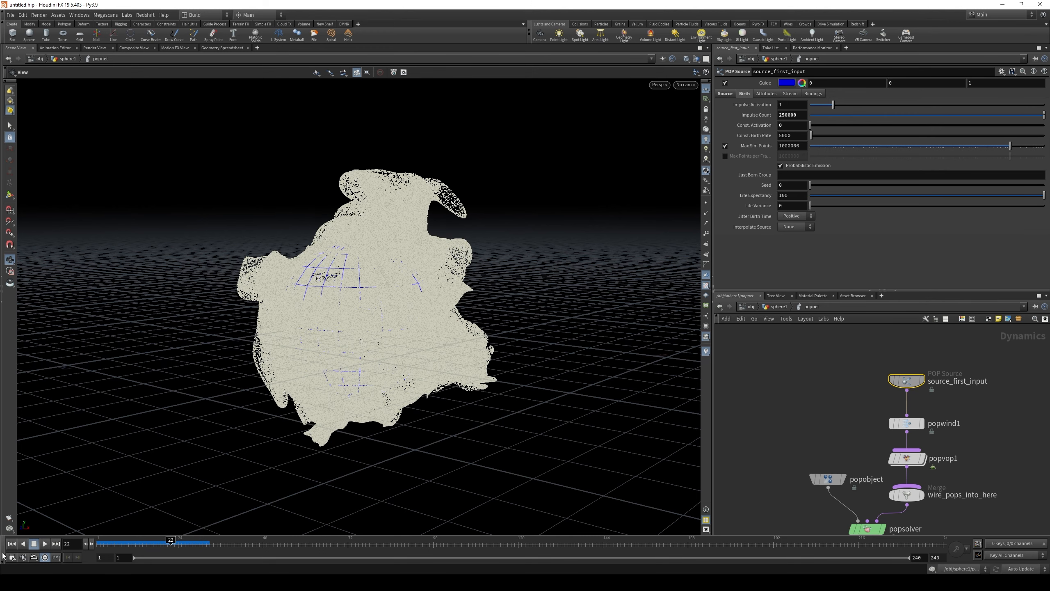
pyautogui.moveTo(164, 539)
pyautogui.mouseDown()
pyautogui.moveTo(185, 540)
pyautogui.moveTo(122, 541)
pyautogui.moveTo(167, 542)
pyautogui.mouseUp()
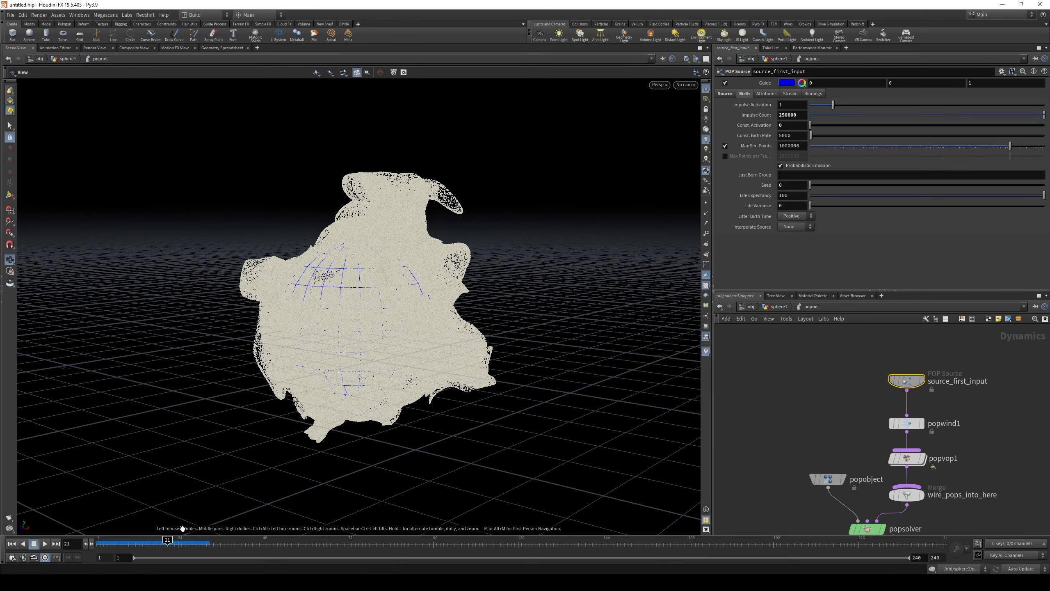
# Step: Go up to the sphere1 network, split the scene view into two stacked panes and show Redshift RenderView in the lower one
pyautogui.click(773, 307)
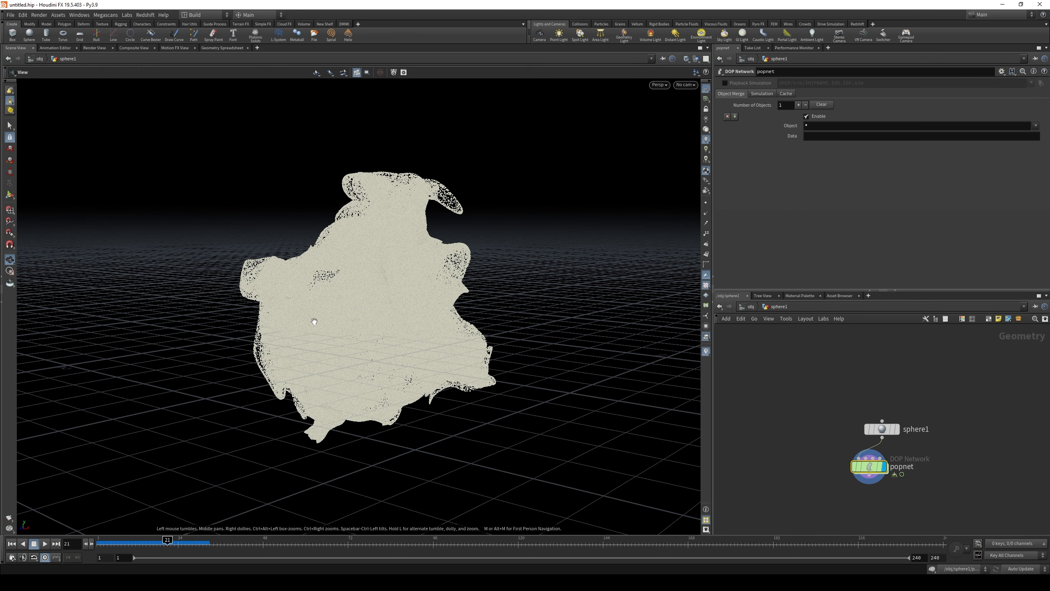
pyautogui.hotkey('alt', ']')
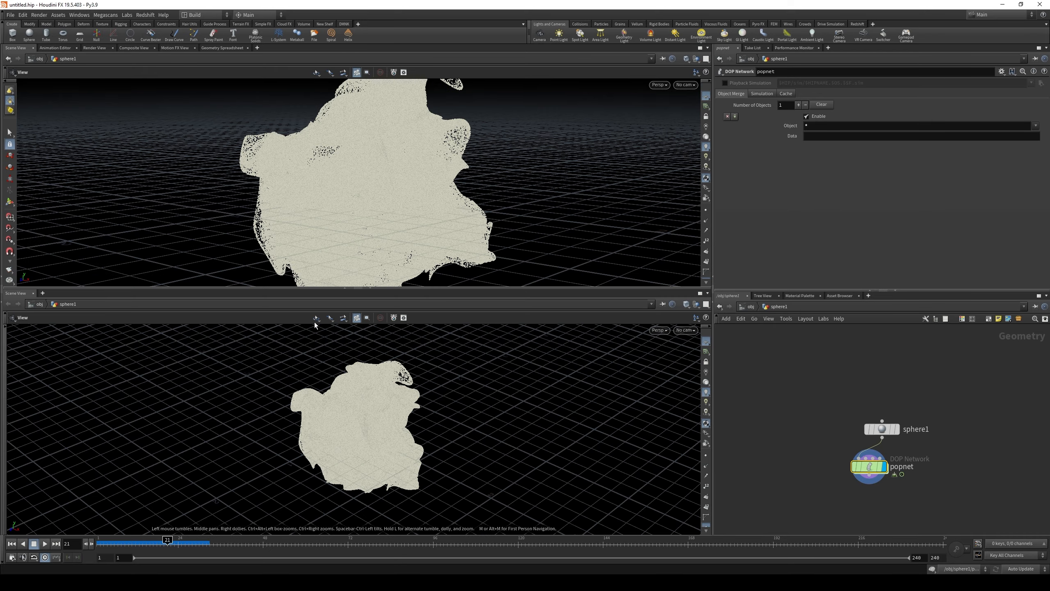
pyautogui.click(17, 295)
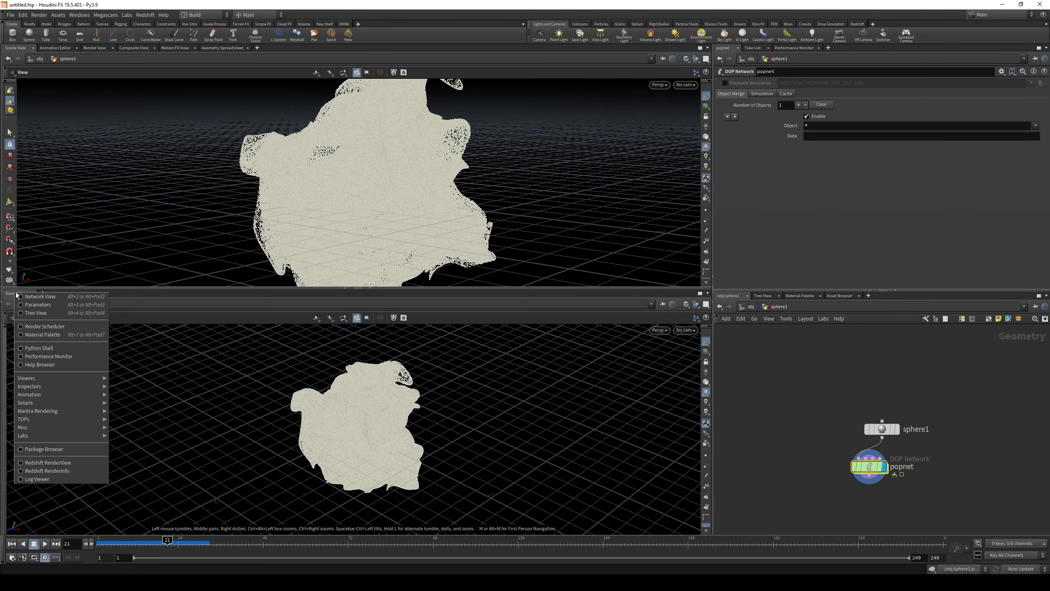
pyautogui.click(66, 462)
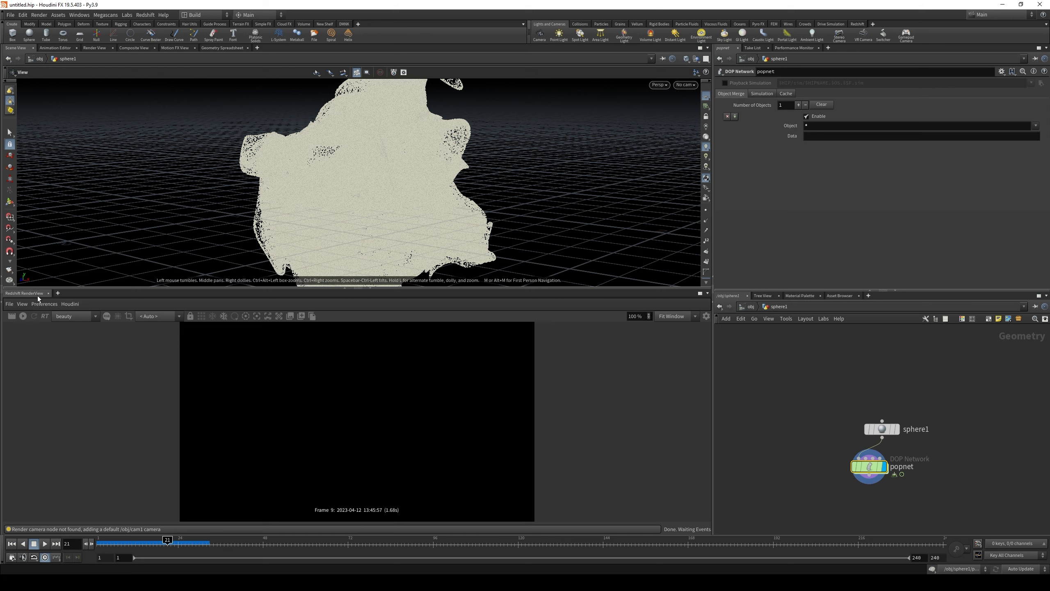
# Step: In the mat network, add an RS Material Builder and assign it to the particle object in the scene view
pyautogui.click(749, 307)
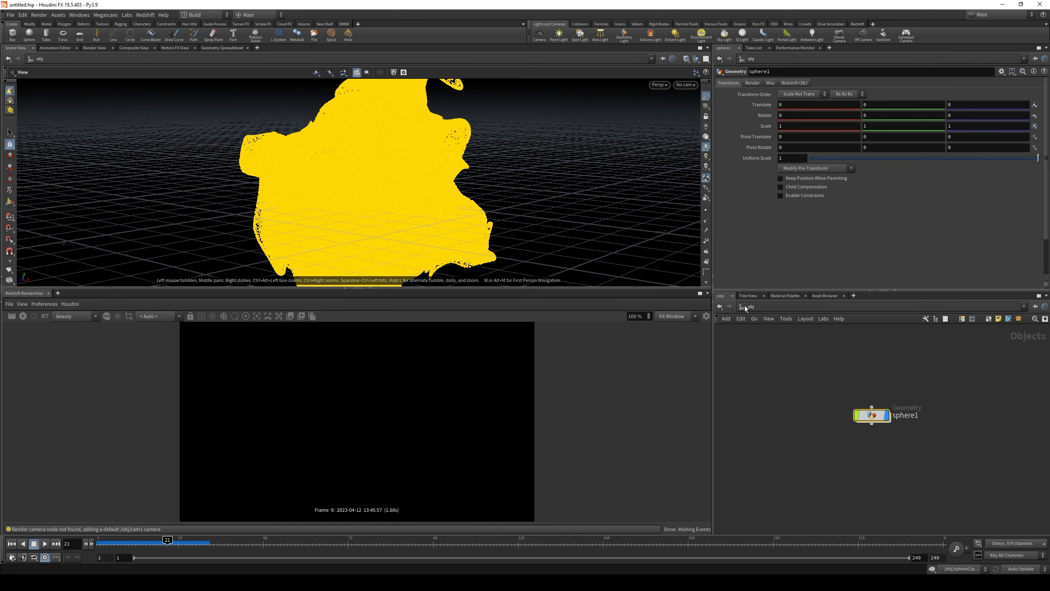
pyautogui.click(745, 306)
pyautogui.click(767, 333)
pyautogui.press('Tab')
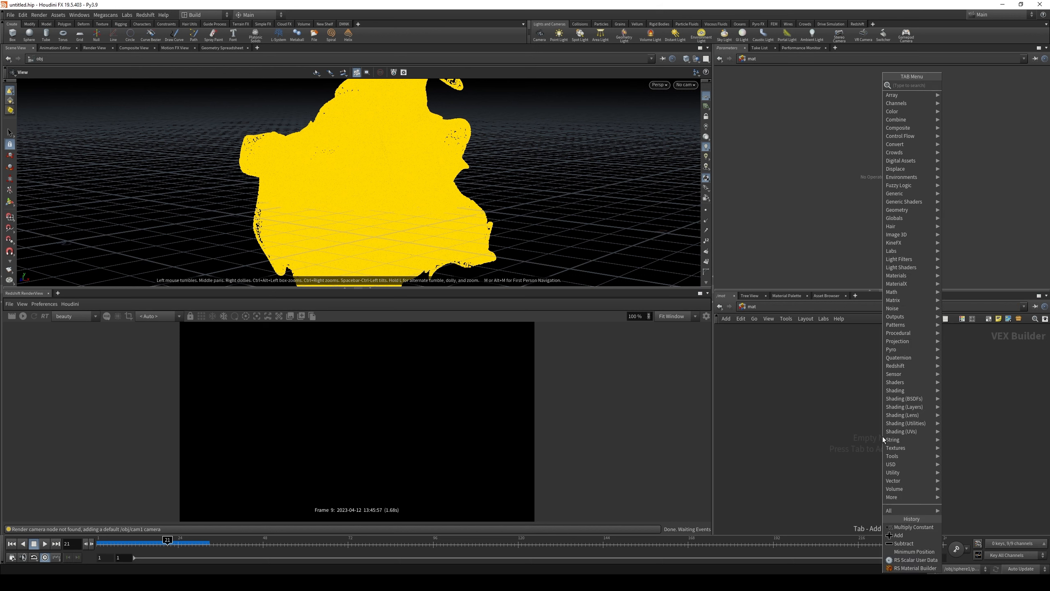
pyautogui.write('rsma')
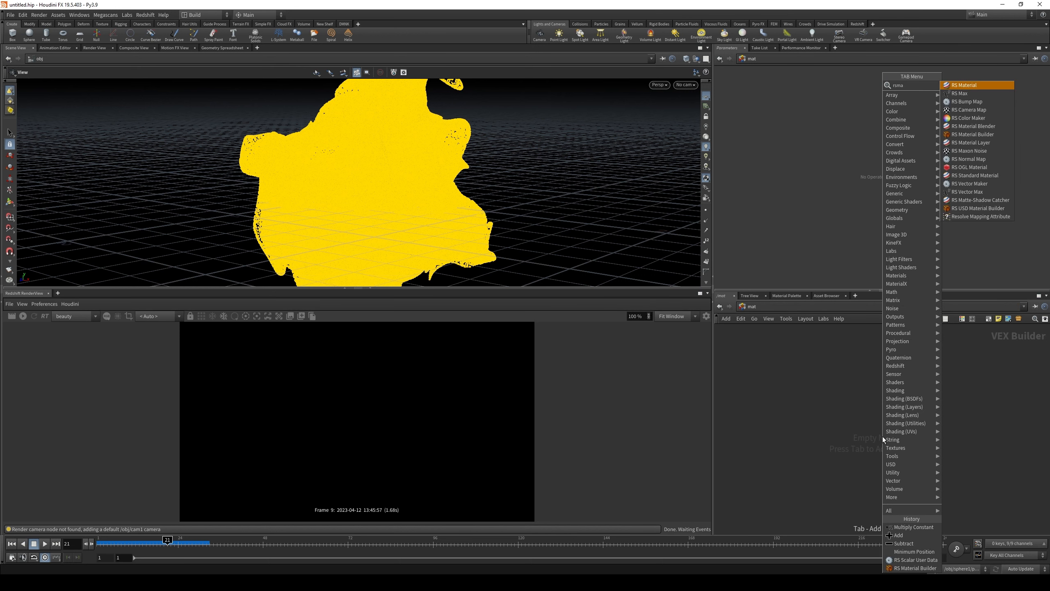
pyautogui.write('t')
pyautogui.press('Down')
pyautogui.press('Down')
pyautogui.press('Return')
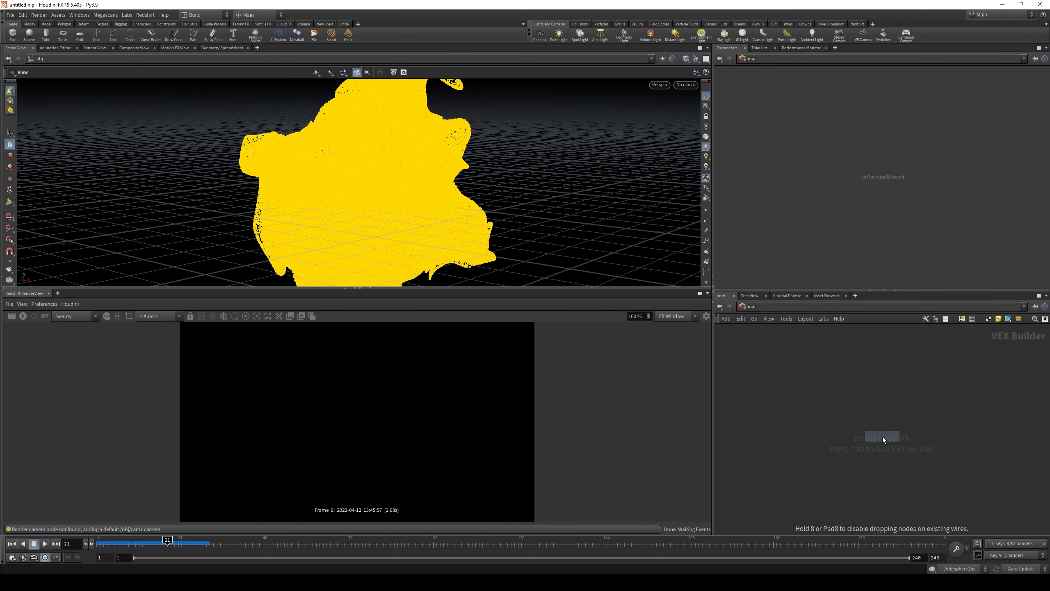
pyautogui.click(882, 437)
pyautogui.moveTo(883, 436); pyautogui.dragTo(368, 162)
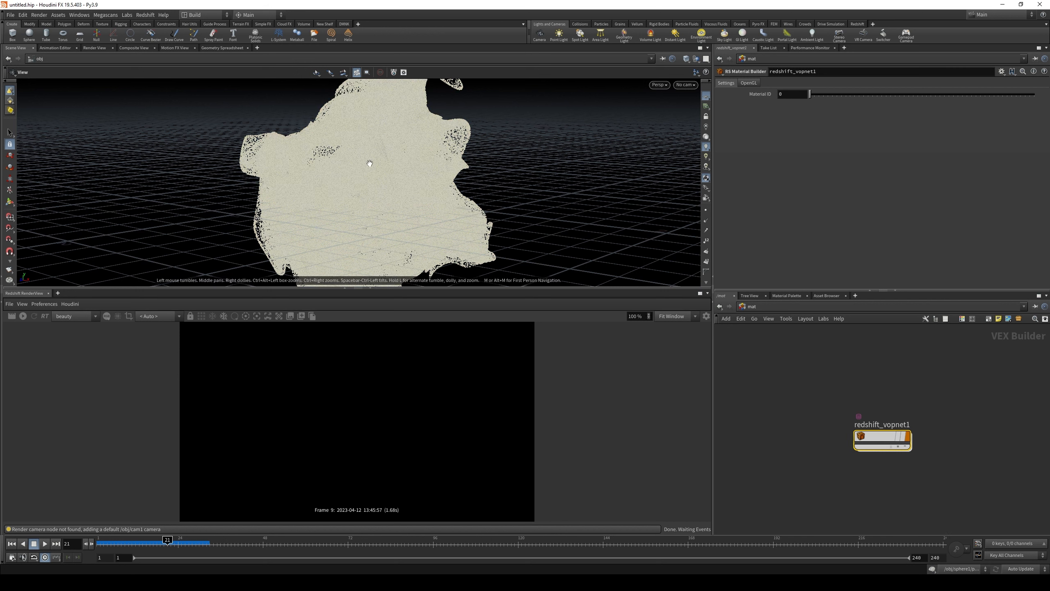
# Step: Inside the material builder, set StandardMaterial1's emission color to the blue swatch with RGB 0, 0.5, 1
pyautogui.doubleClick(882, 436)
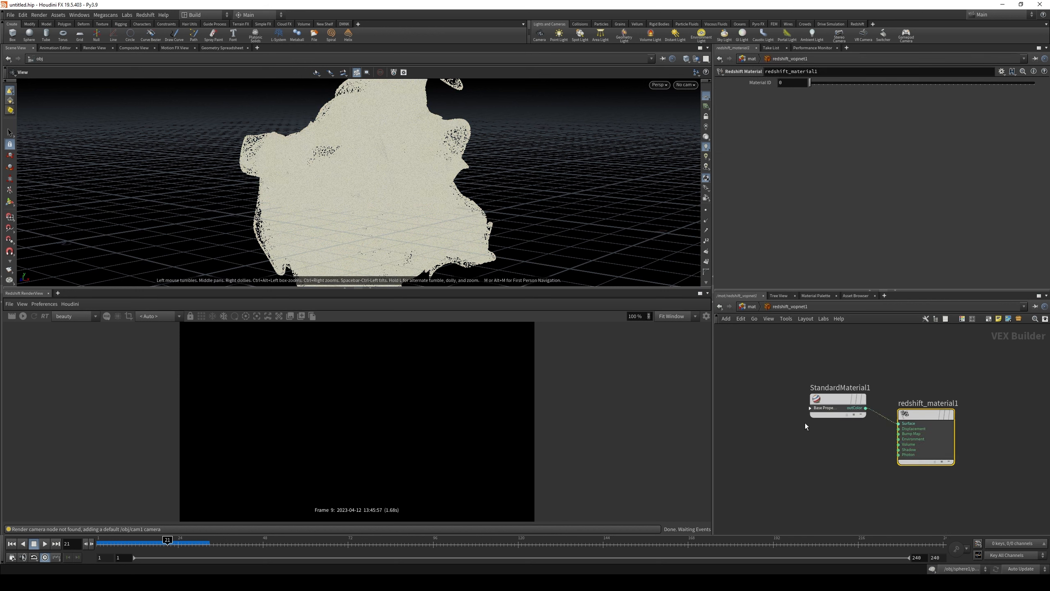
pyautogui.click(809, 408)
pyautogui.moveTo(760, 448); pyautogui.dragTo(805, 381, button='middle')
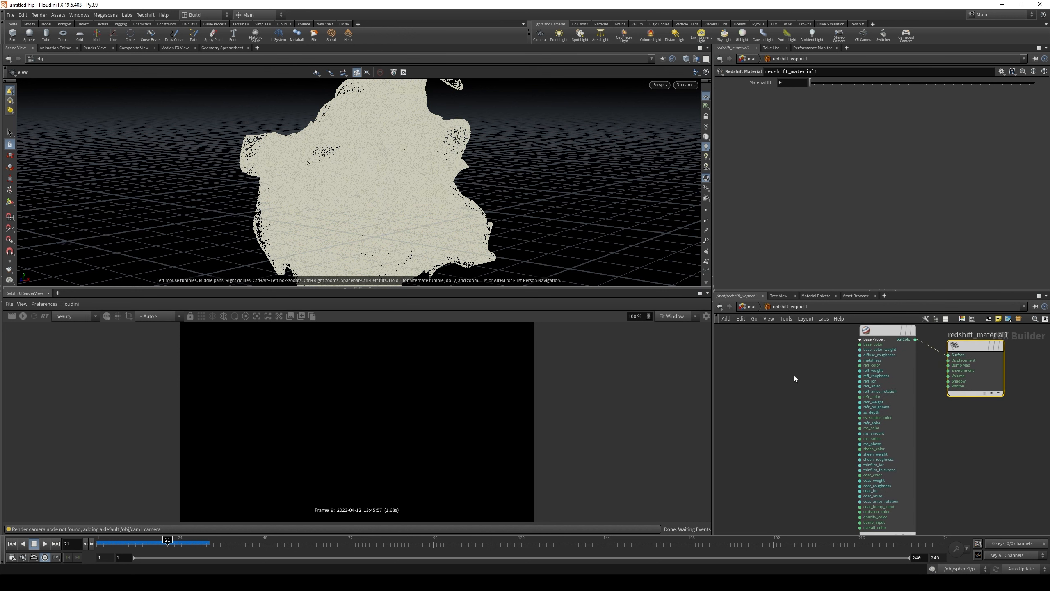
pyautogui.scroll(-1, 796, 376)
pyautogui.click(871, 340)
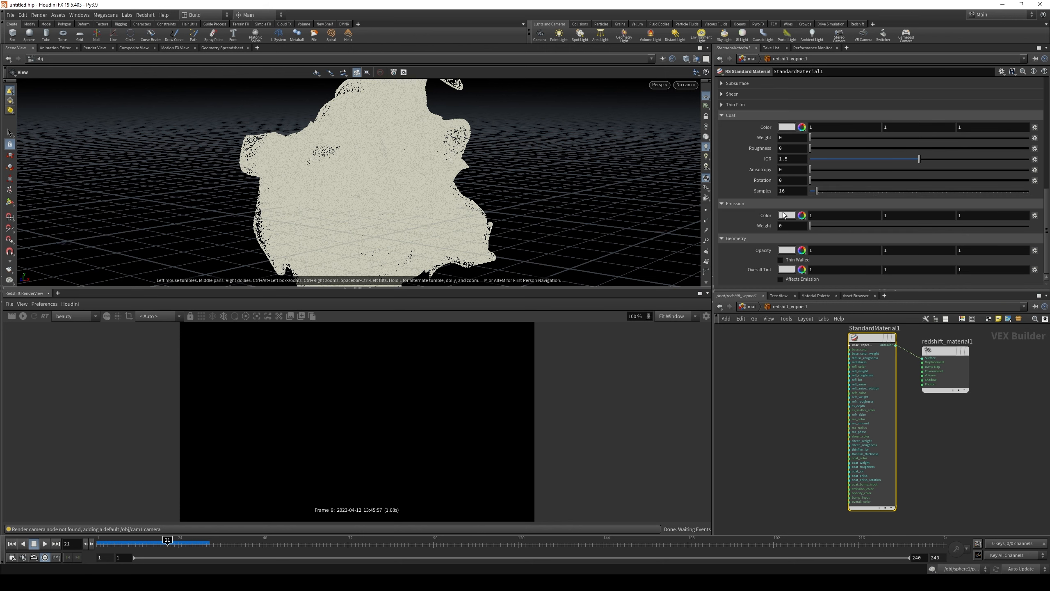
pyautogui.click(802, 215)
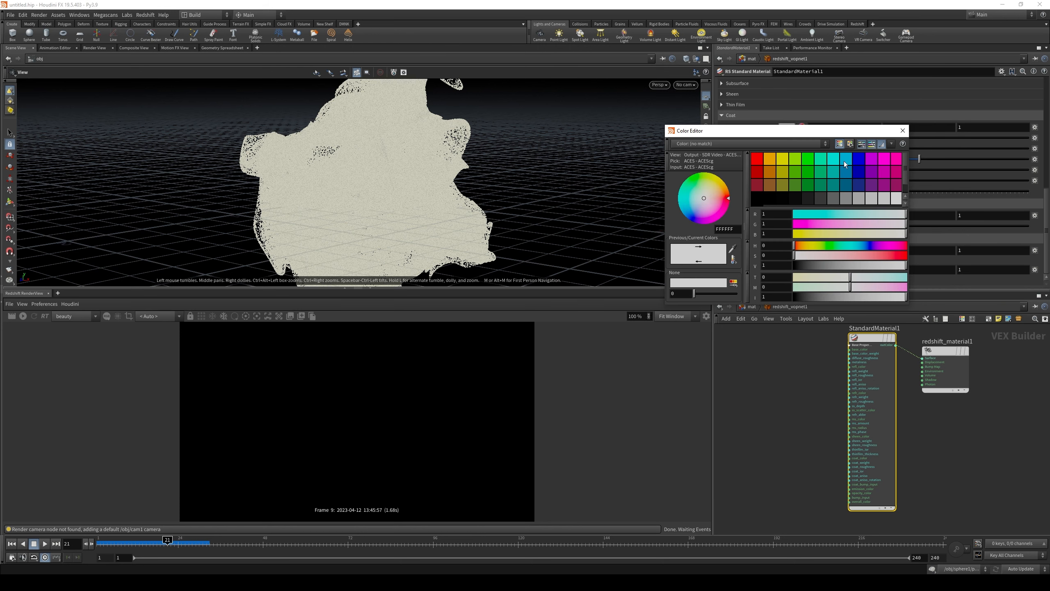
pyautogui.click(848, 160)
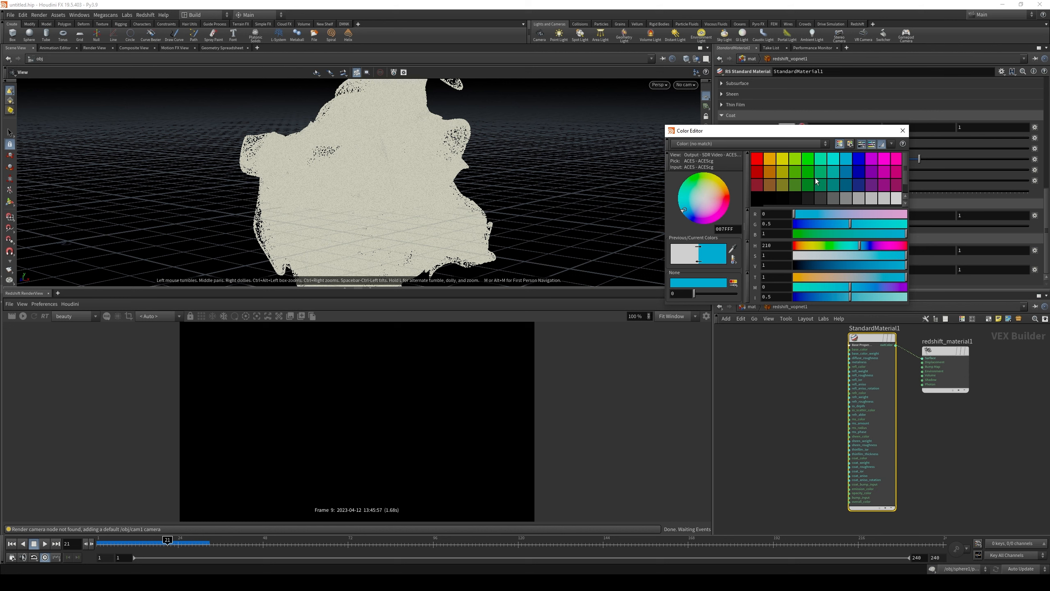
pyautogui.click(902, 131)
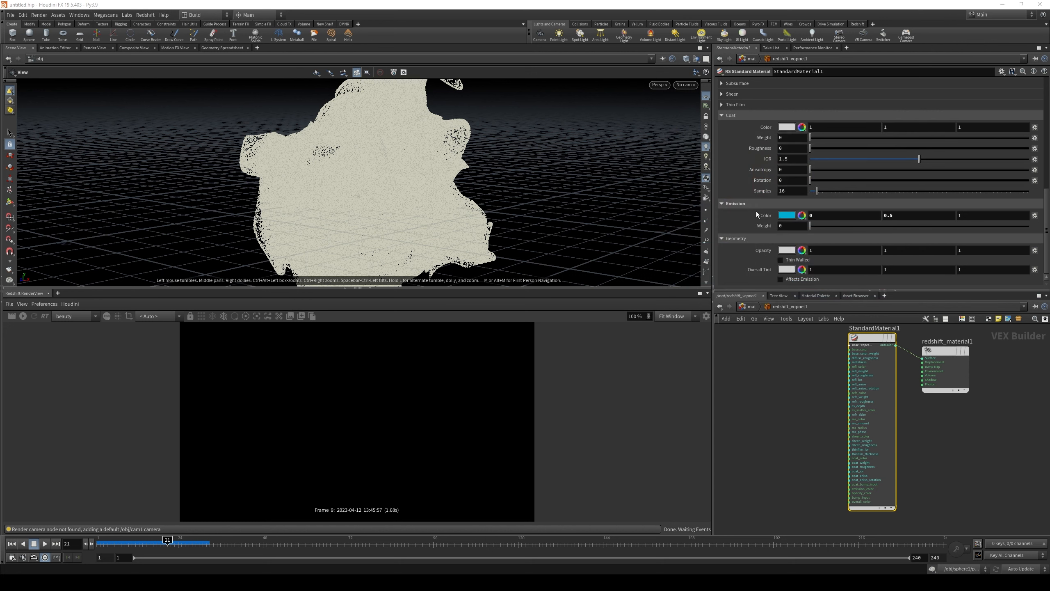
# Step: Set StandardMaterial1's emission weight to 4
pyautogui.click(803, 226)
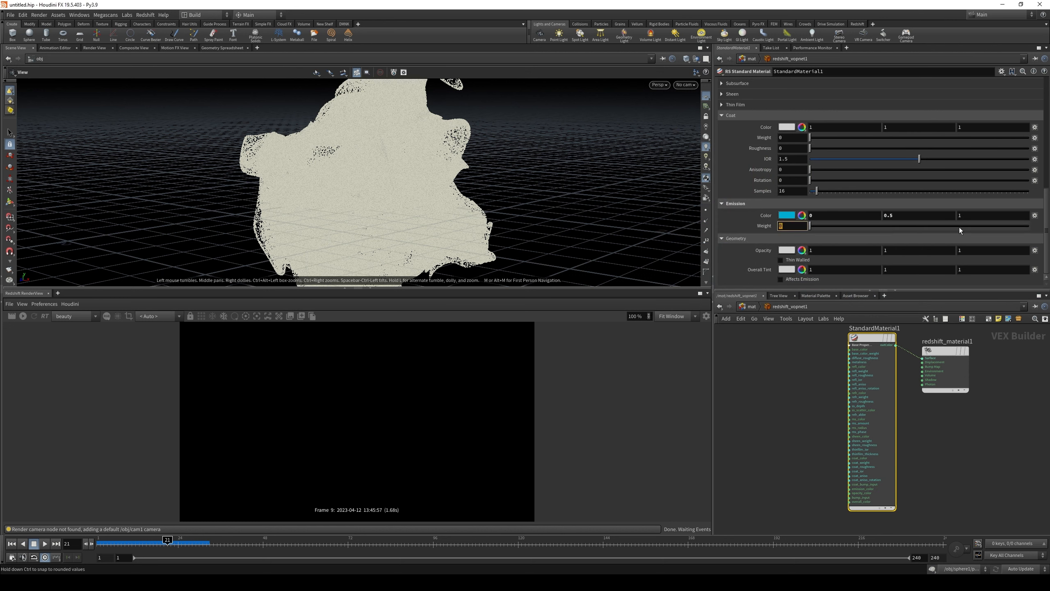
pyautogui.write('4')
pyautogui.click(814, 406)
# Step: Return to the obj network and enable Render Object as Particles in sphere1's Redshift object settings
pyautogui.click(750, 306)
pyautogui.click(750, 306)
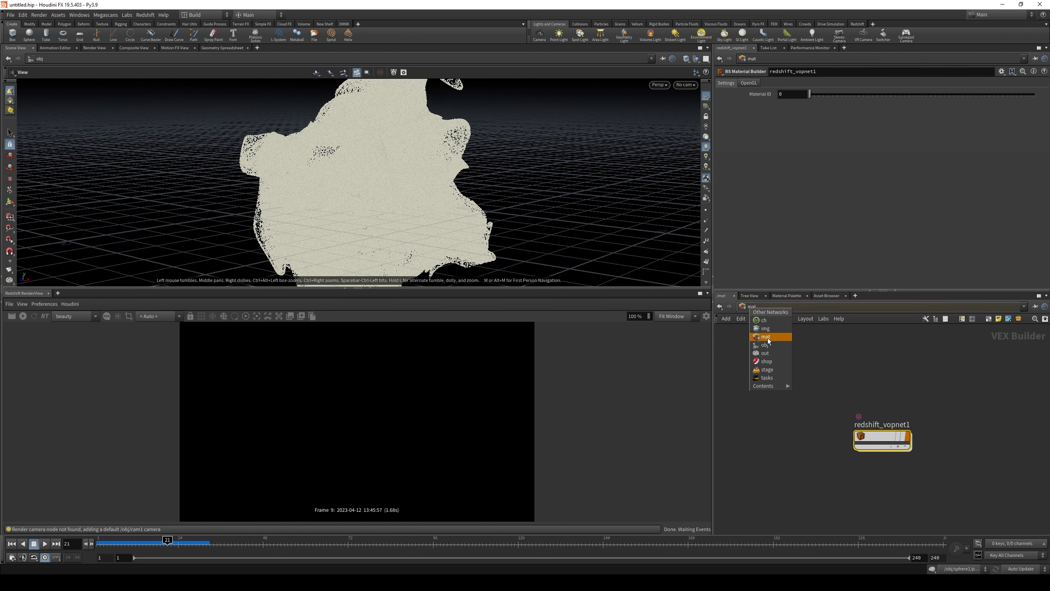
pyautogui.click(765, 345)
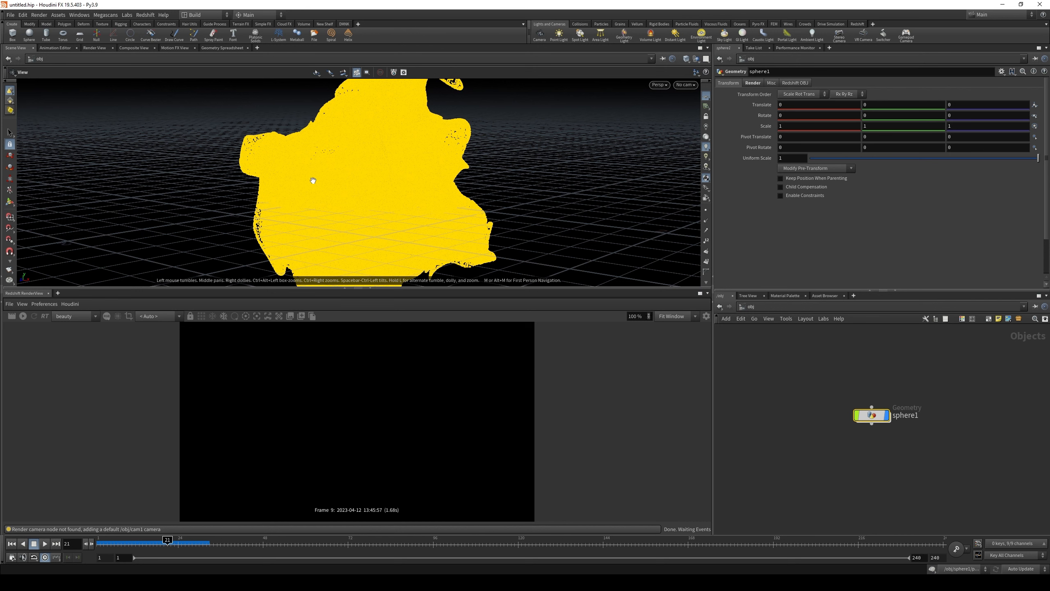
pyautogui.moveTo(311, 176); pyautogui.dragTo(439, 153)
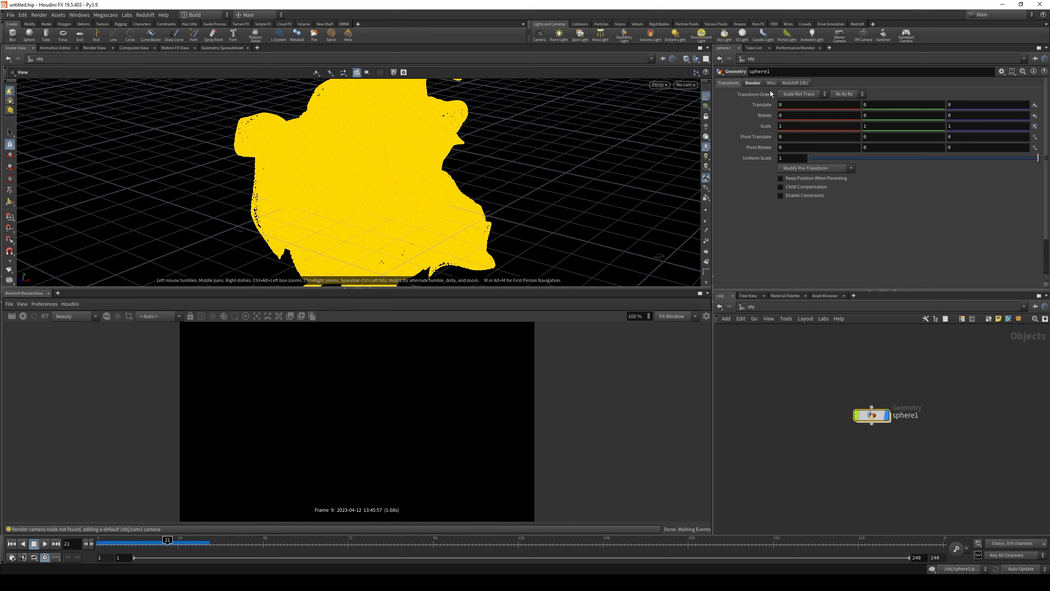
pyautogui.click(795, 83)
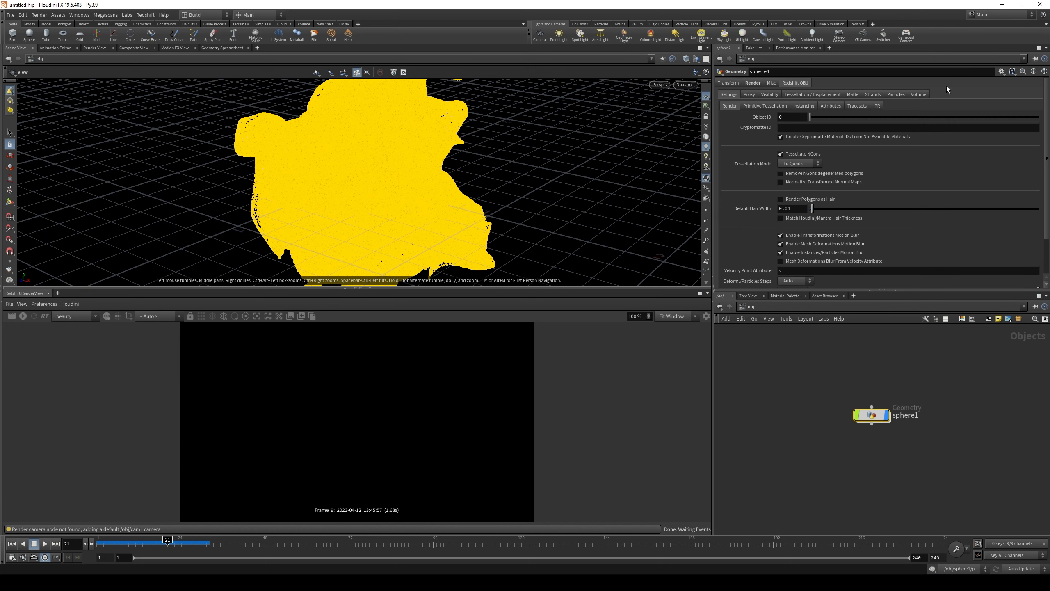
pyautogui.click(894, 95)
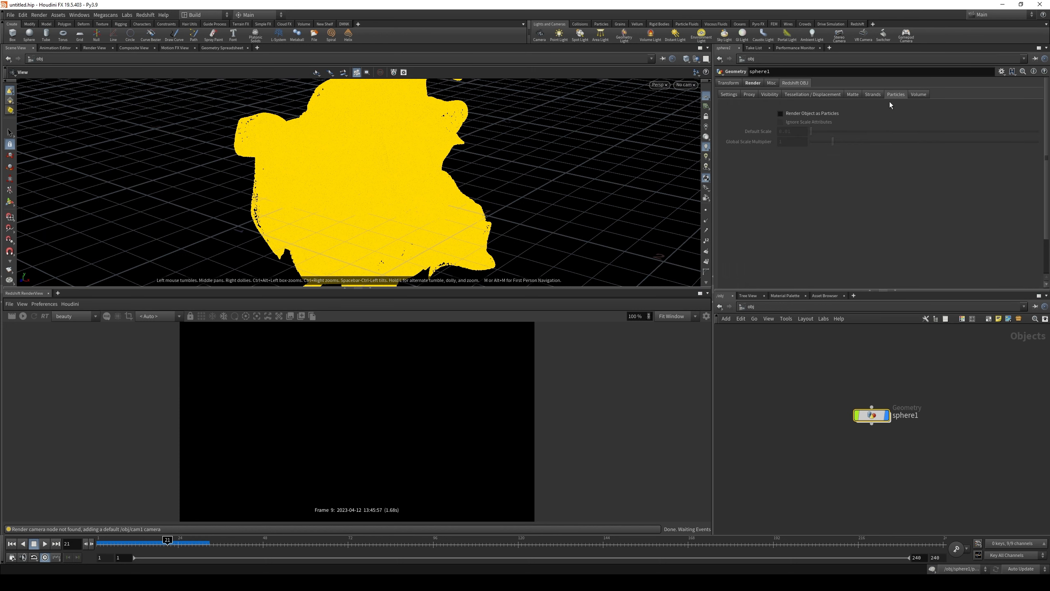
pyautogui.click(780, 114)
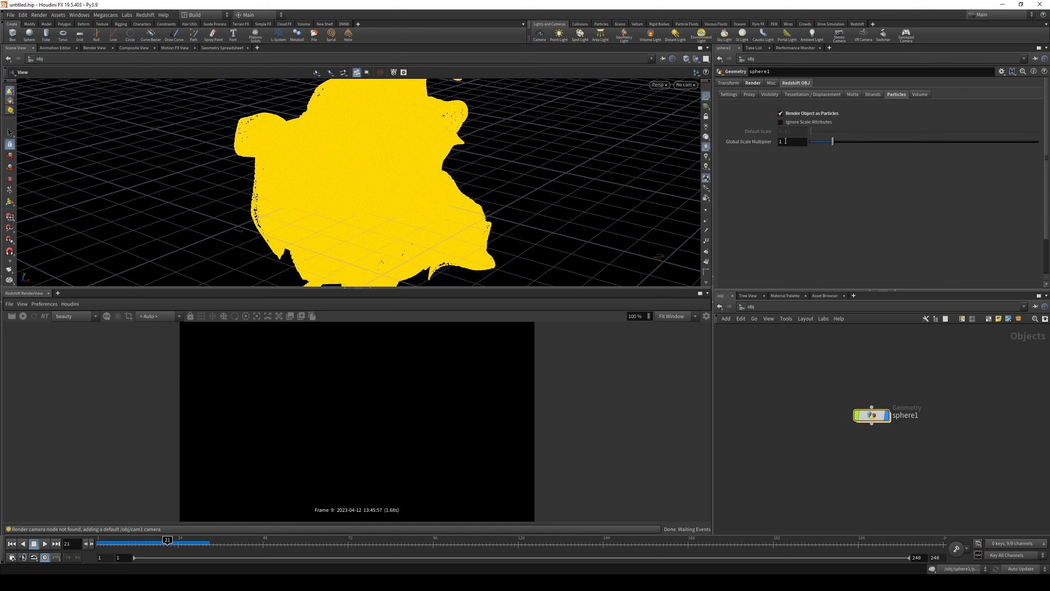
# Step: Set sphere1's particle Global Scale Multiplier to 0.01 and start rendering the scene in Redshift RenderView
pyautogui.click(794, 143)
pyautogui.write('0')
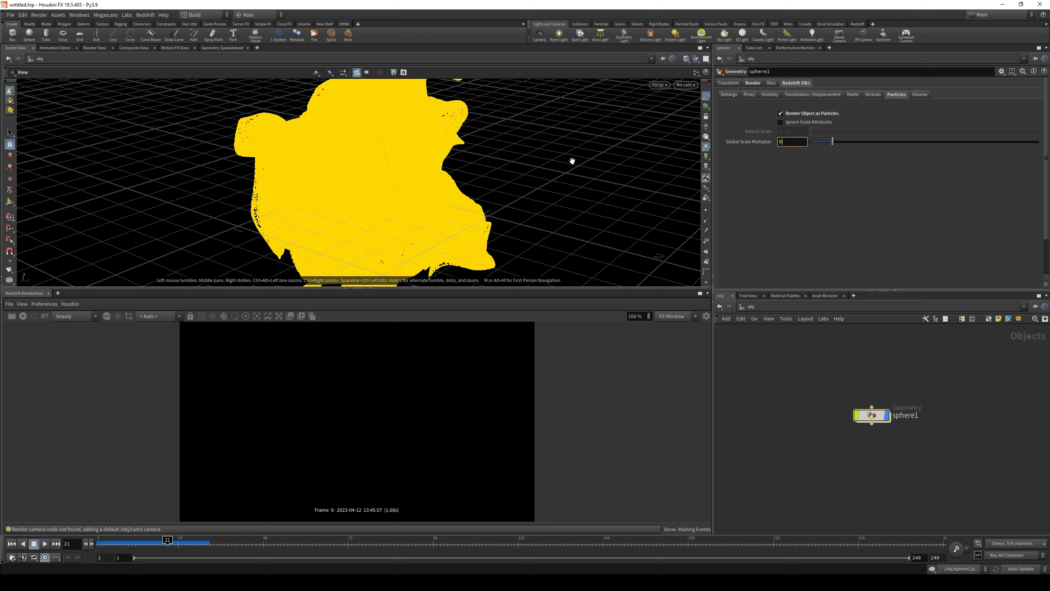
pyautogui.write('.01')
pyautogui.press('Return')
pyautogui.click(23, 315)
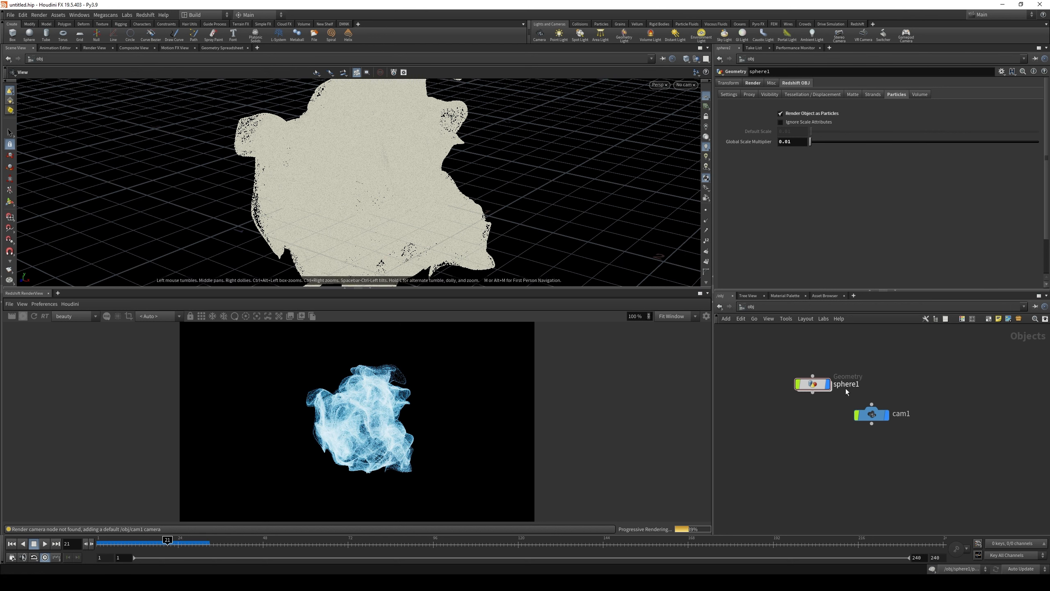
# Step: Inside the sphere1 object, add a Point Wrangle fed by the popnet node
pyautogui.doubleClick(813, 383)
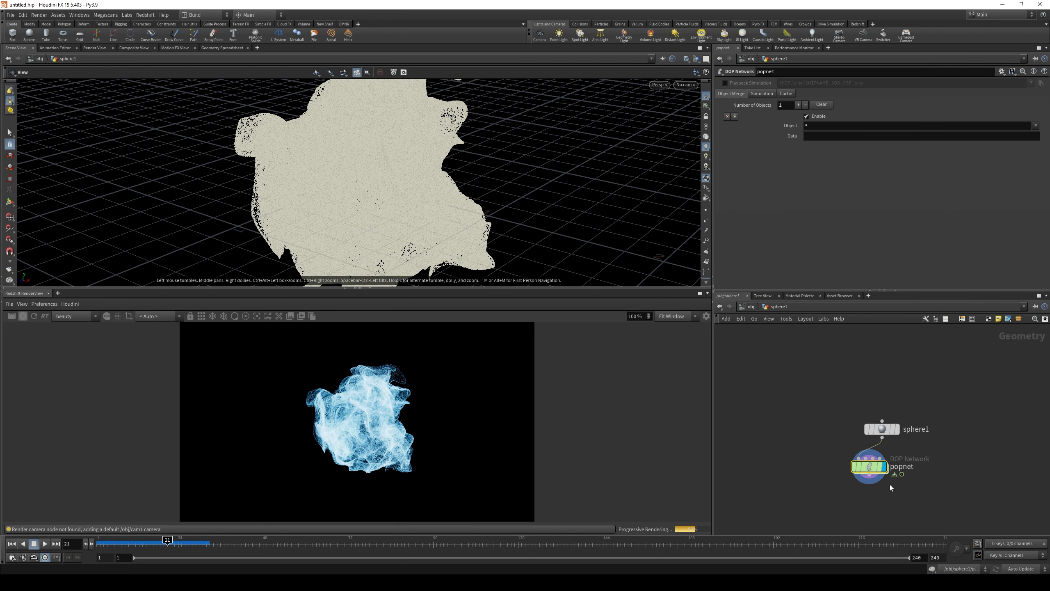
pyautogui.press('Tab')
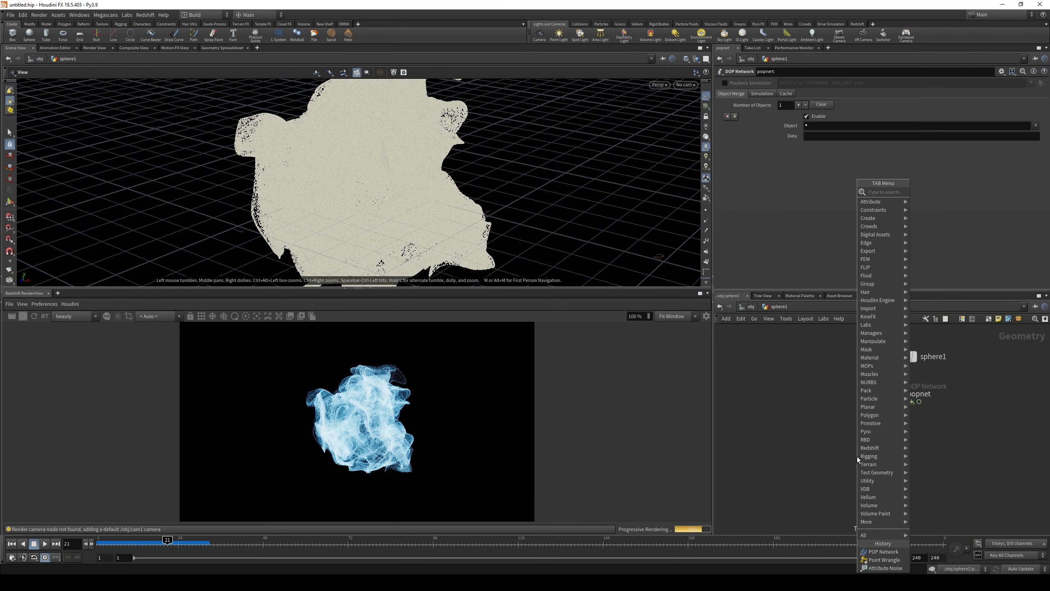
pyautogui.write('pwr')
pyautogui.press('Return')
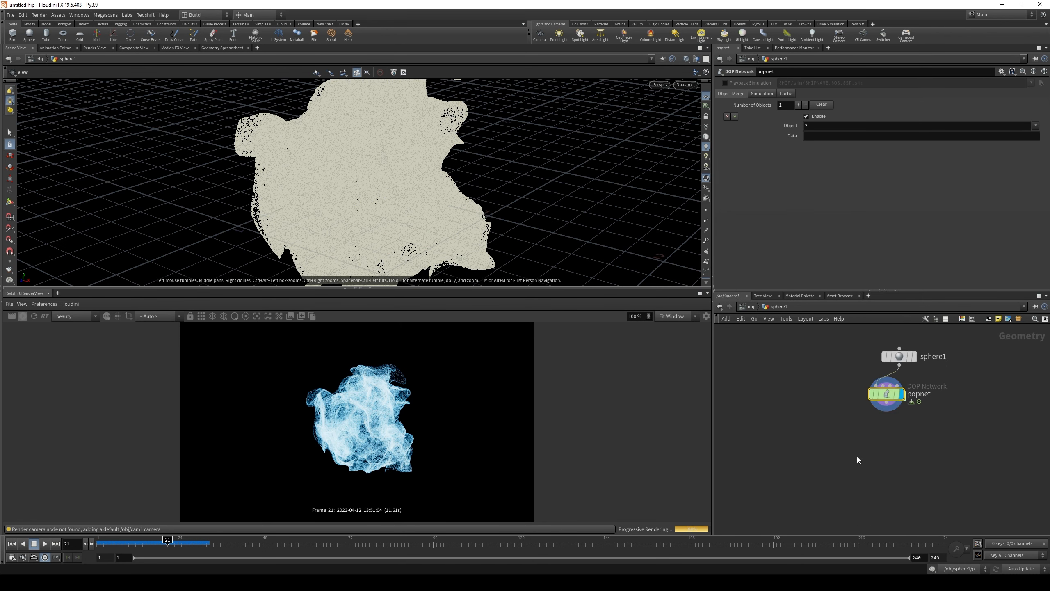
pyautogui.click(857, 456)
pyautogui.moveTo(864, 452); pyautogui.dragTo(877, 446)
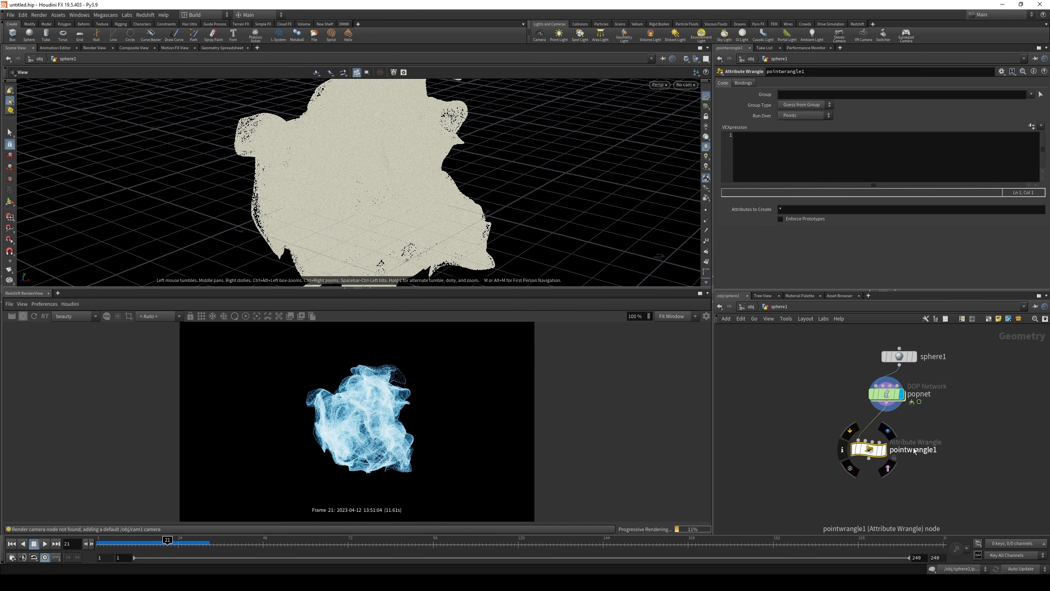
# Step: Rename the point wrangle as Alpha_first
pyautogui.doubleClick(913, 449)
pyautogui.write('Alp')
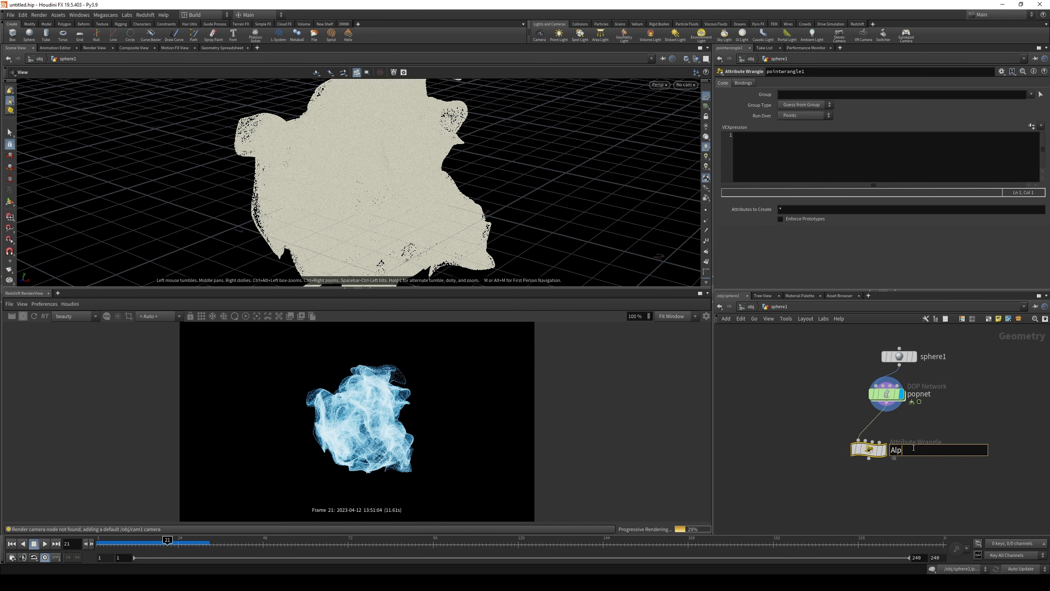
pyautogui.write('ha_first')
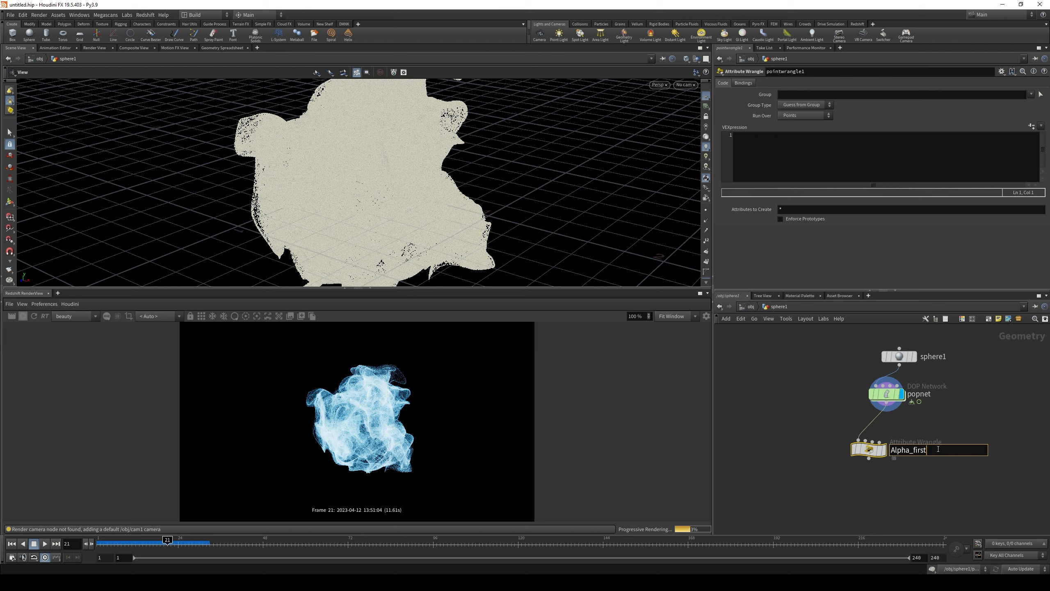
pyautogui.press('Return')
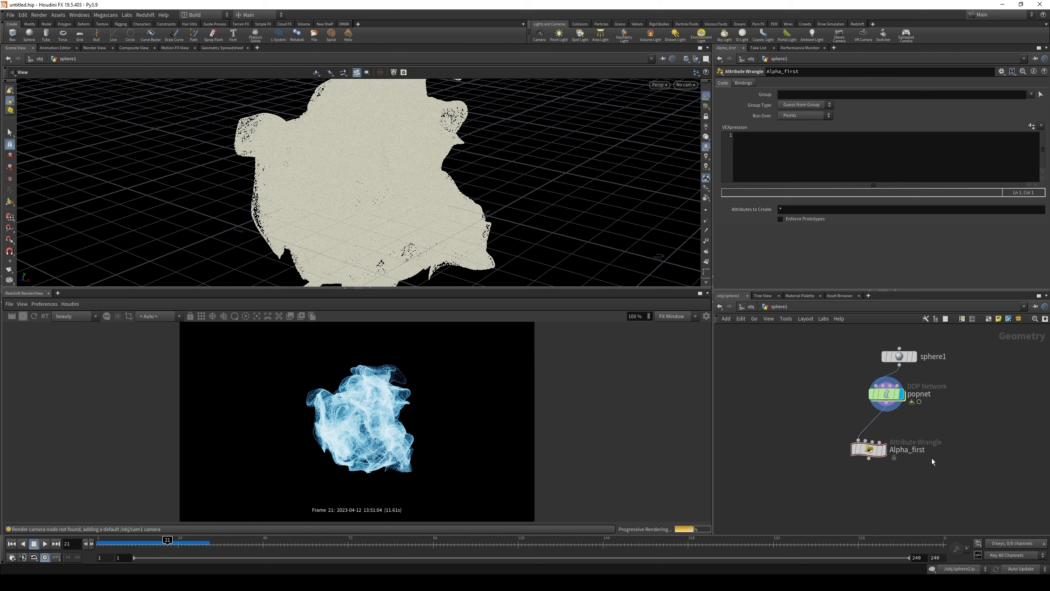
pyautogui.click(883, 450)
pyautogui.click(741, 171)
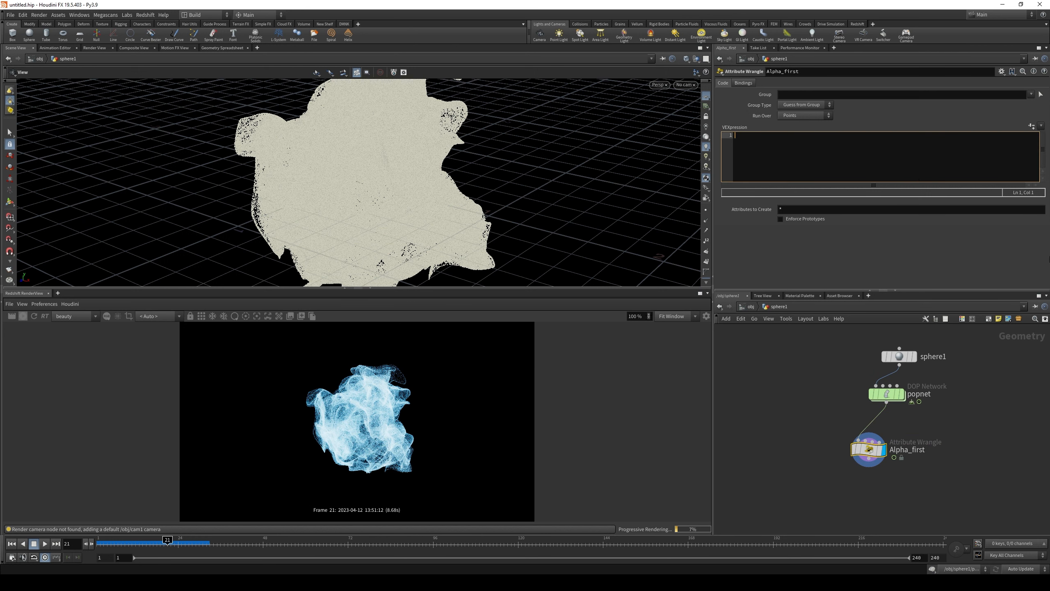
pyautogui.write('@Al')
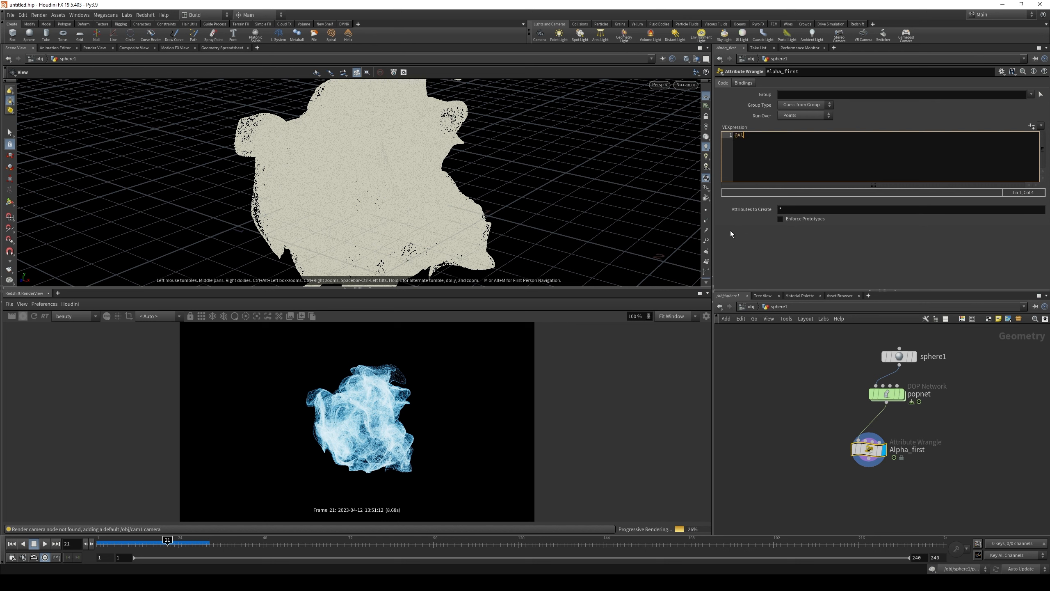
pyautogui.write('pha=')
pyautogui.write('0.')
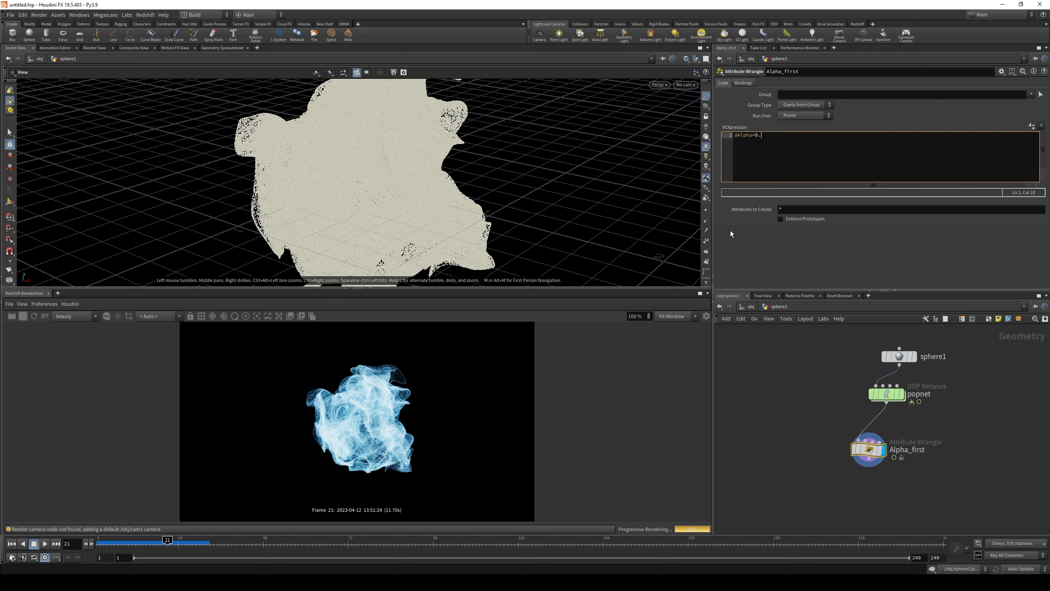
pyautogui.write('1;')
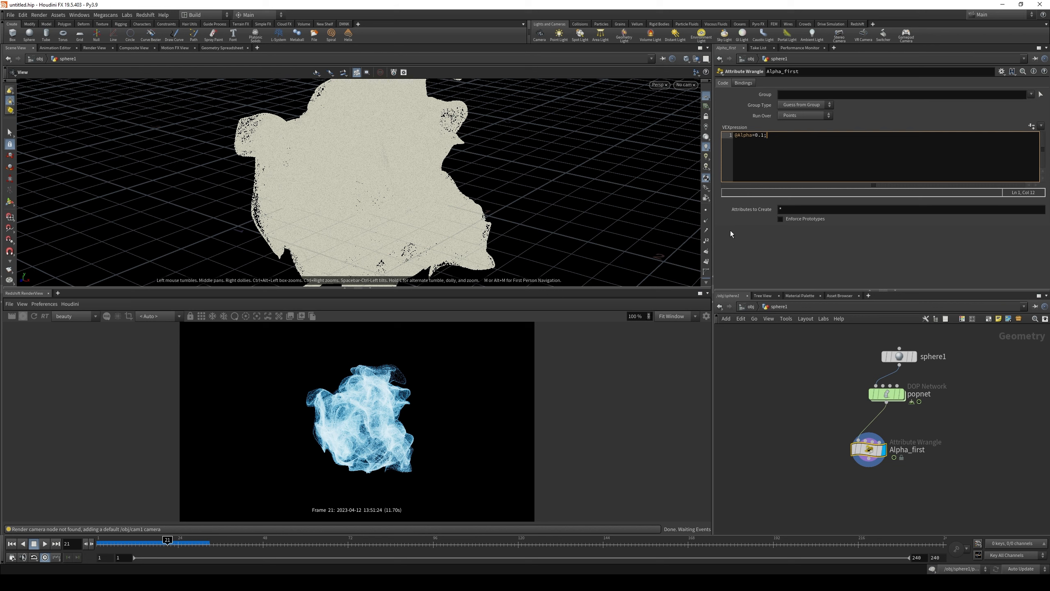
pyautogui.click(763, 374)
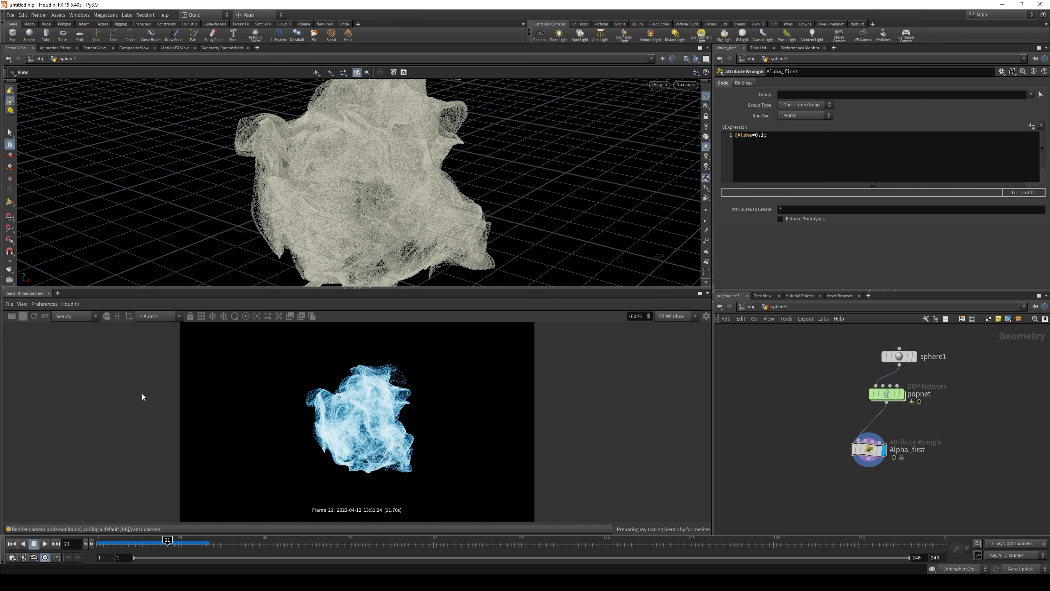
pyautogui.click(34, 316)
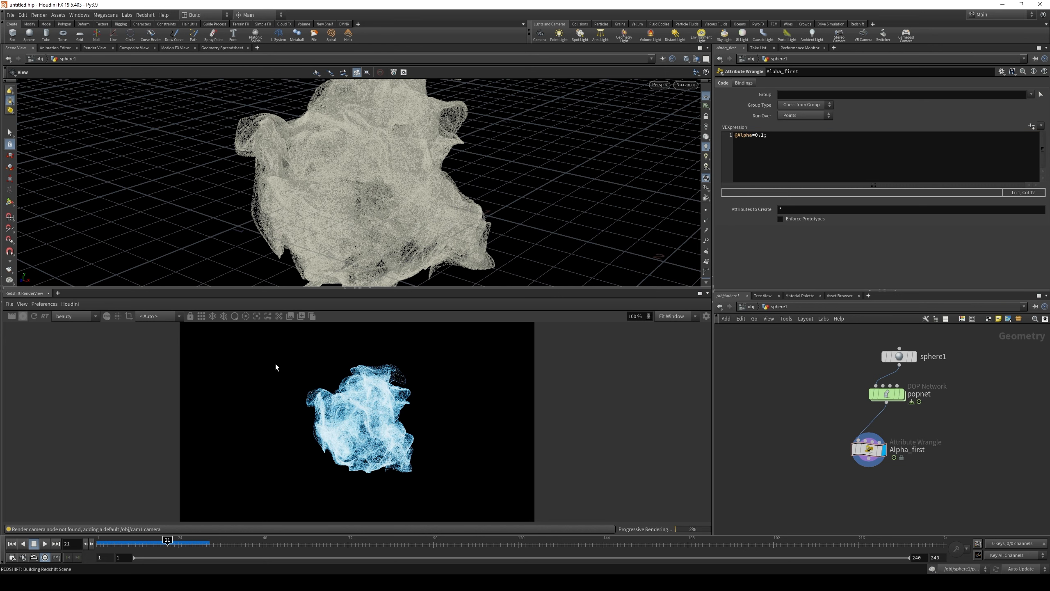
# Step: Switch to the mat network, open the redshift_vopnet1 material builder and select its StandardMaterial1 node
pyautogui.click(747, 310)
pyautogui.click(747, 310)
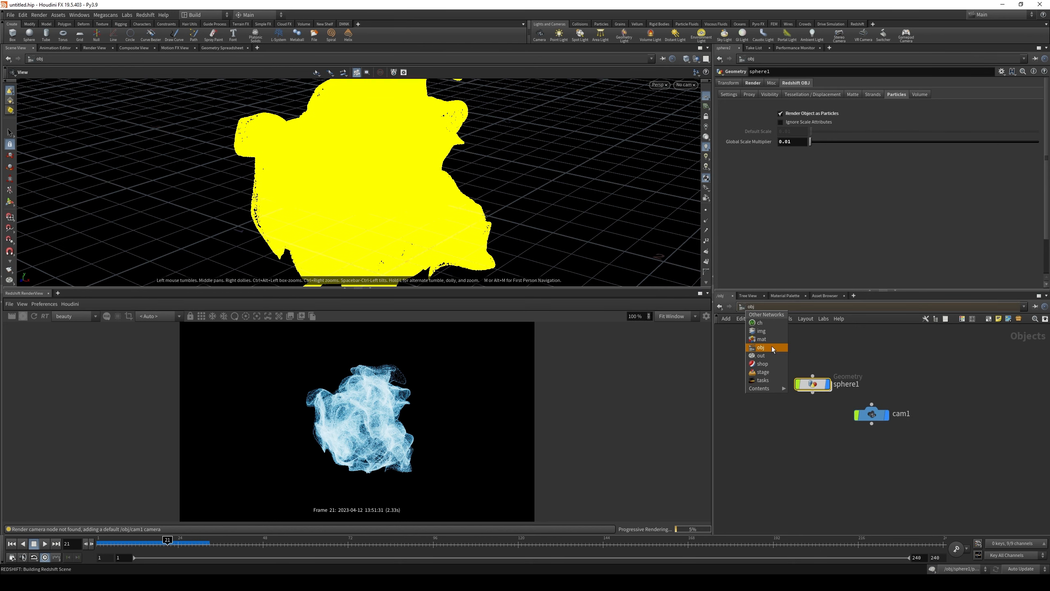
pyautogui.click(769, 338)
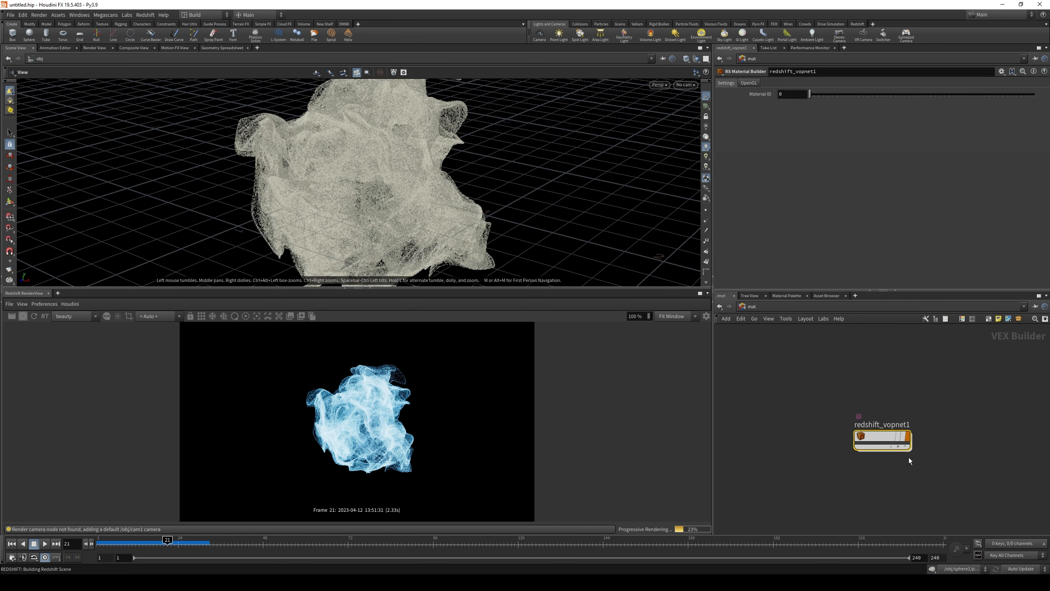
pyautogui.doubleClick(875, 437)
pyautogui.moveTo(935, 433); pyautogui.dragTo(1008, 423, button='middle')
pyautogui.click(900, 405)
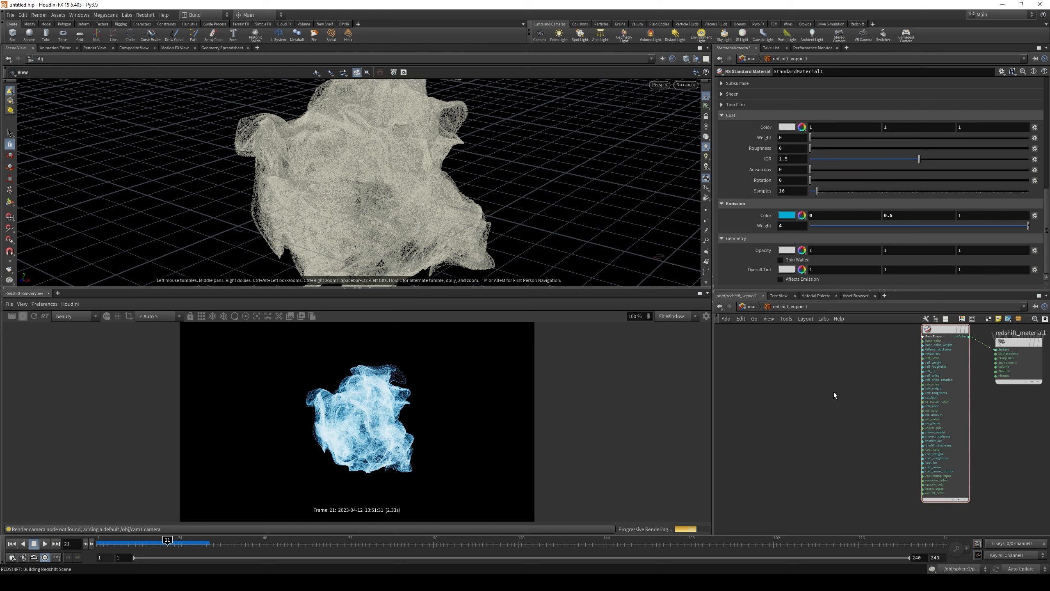
# Step: Add an RS Scalar User Data node beside StandardMaterial1 in the material network
pyautogui.scroll(-3, 881, 403)
pyautogui.moveTo(861, 378); pyautogui.dragTo(829, 385, button='middle')
pyautogui.scroll(5, 900, 429)
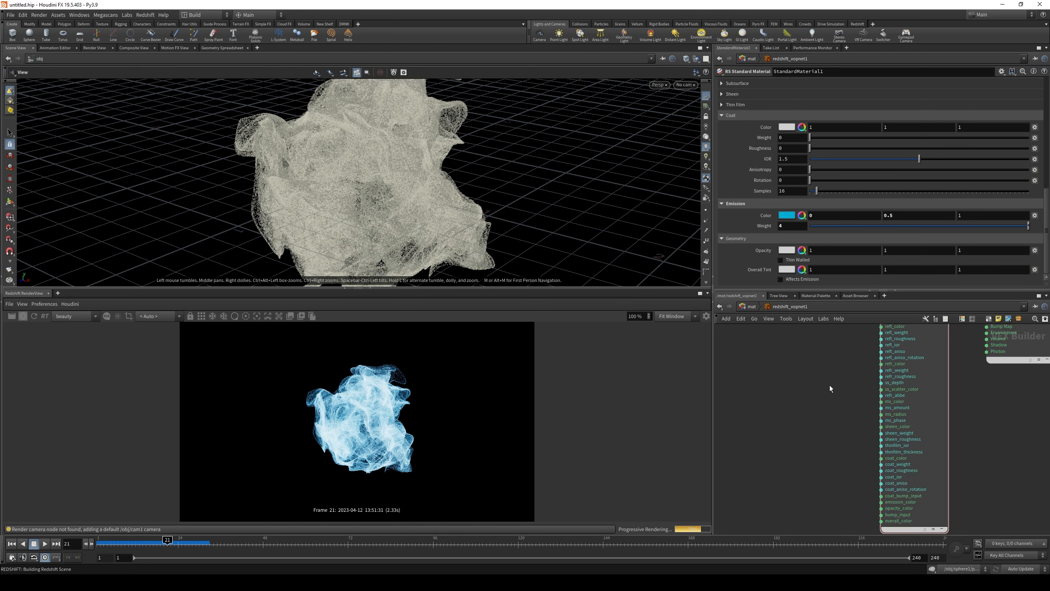
pyautogui.scroll(-4, 829, 386)
pyautogui.press('Tab')
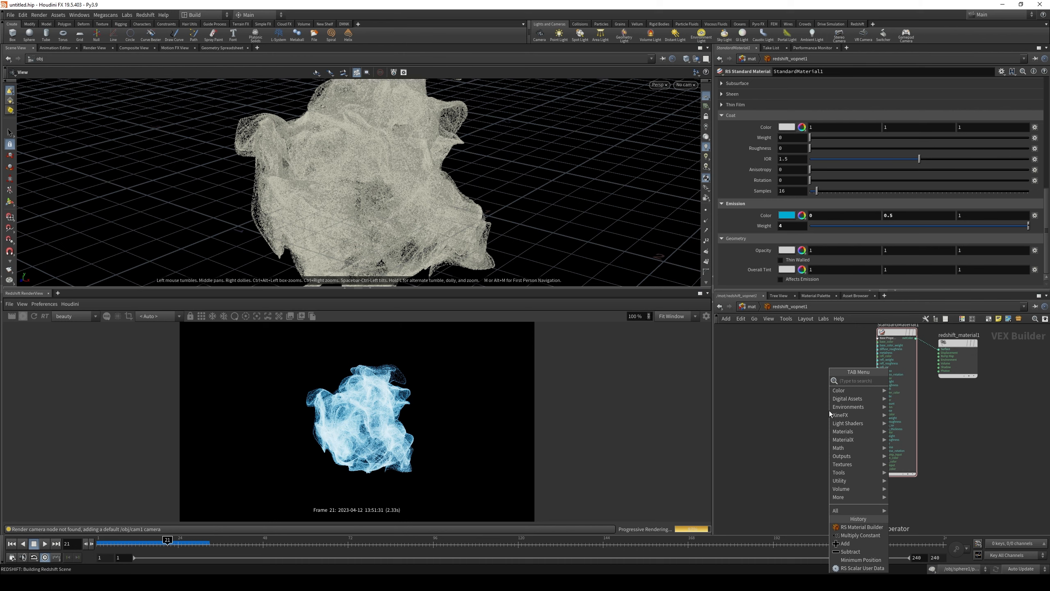
pyautogui.write('rs')
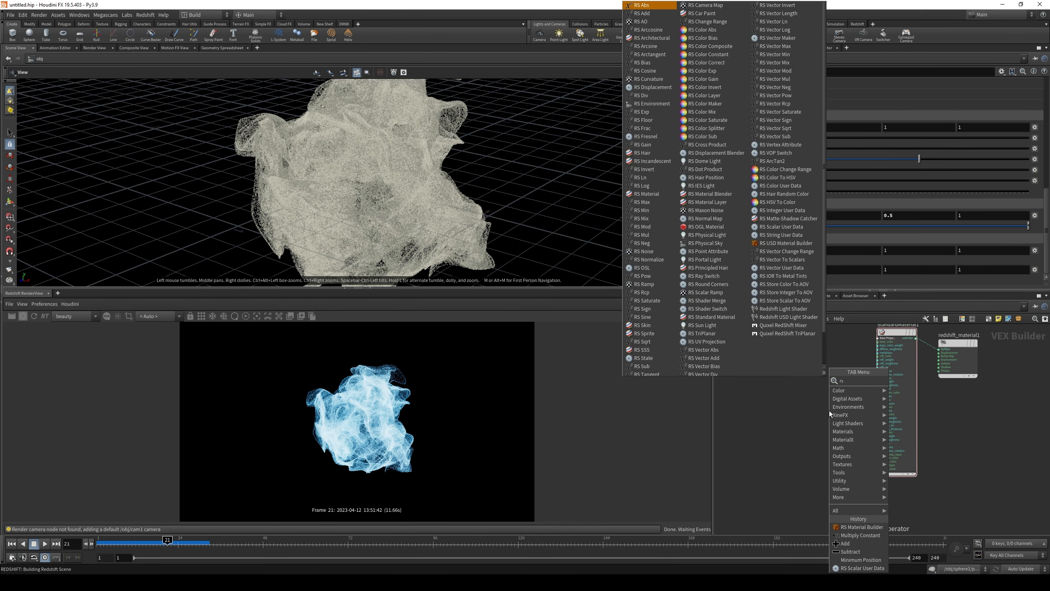
pyautogui.write('sca')
pyautogui.press('Down')
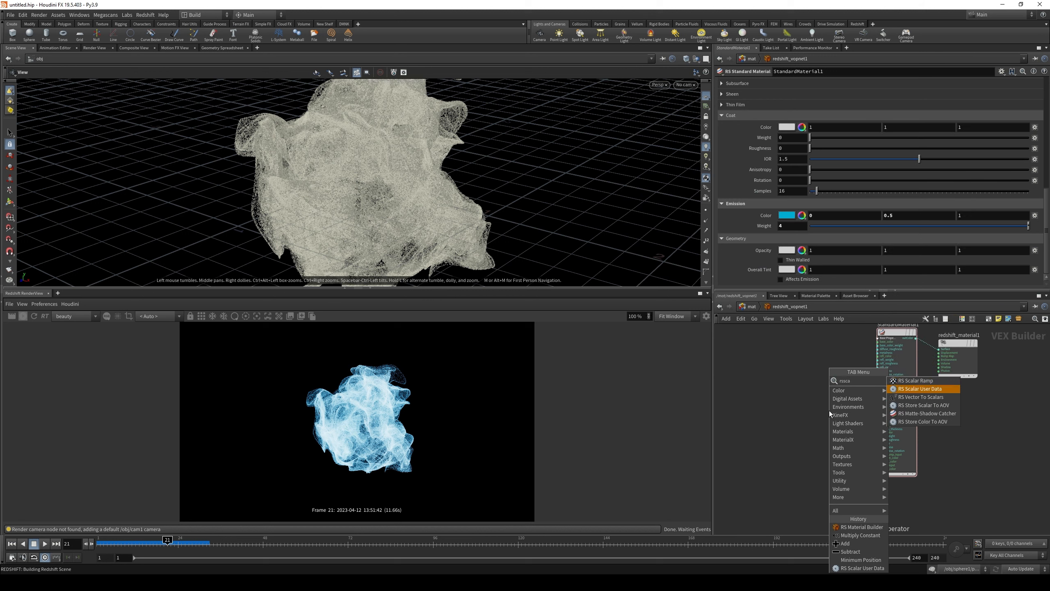
pyautogui.press('Return')
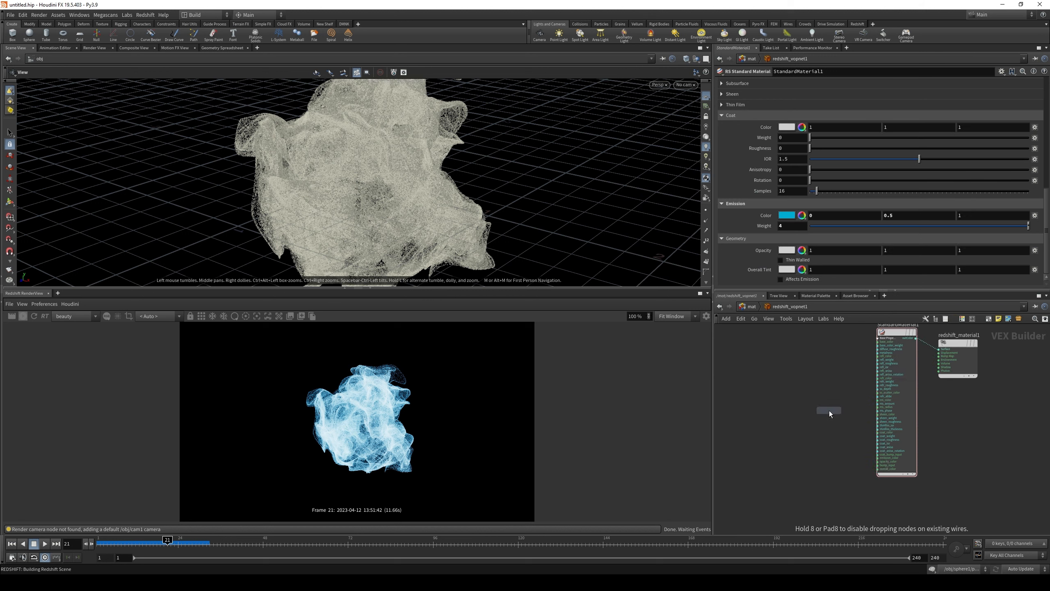
pyautogui.click(828, 410)
# Step: Add an RS Point Attribute node below the RSUserDataScalar1 node
pyautogui.press('Tab')
pyautogui.write('rspo')
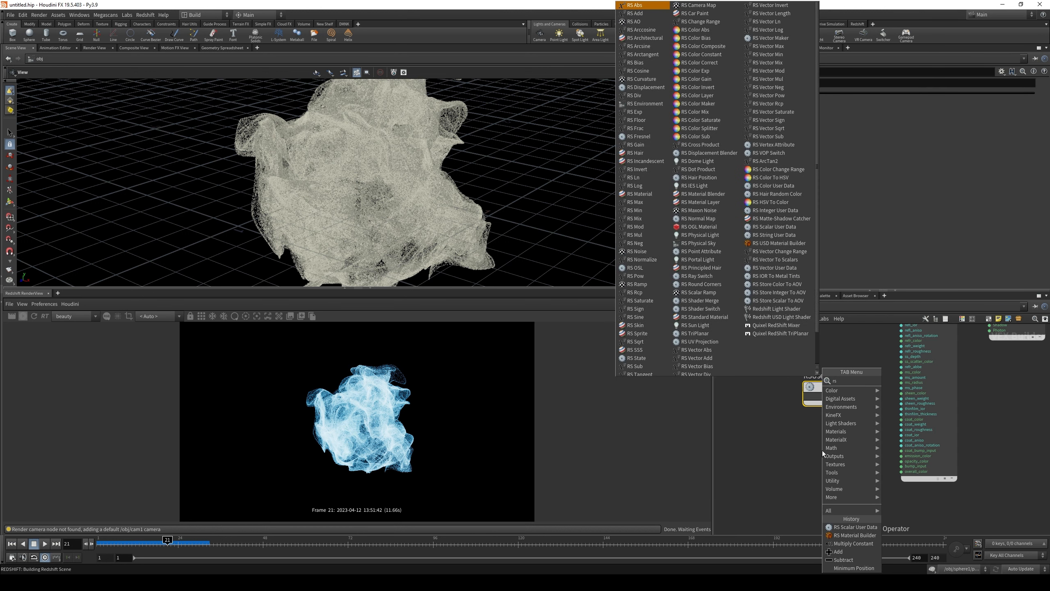
pyautogui.press('Down')
pyautogui.press('Down')
pyautogui.press('Return')
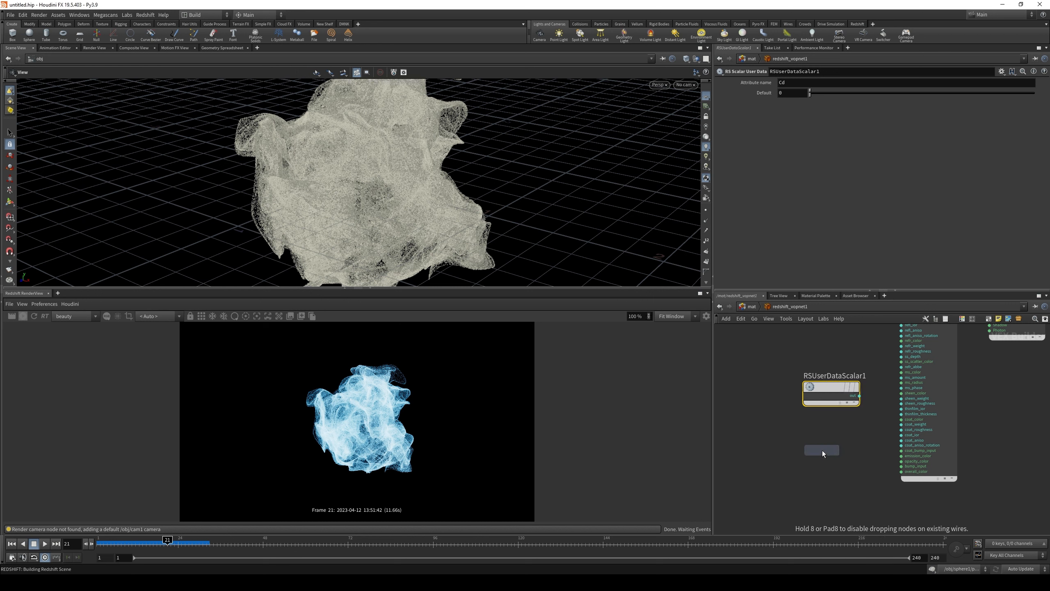
pyautogui.click(821, 449)
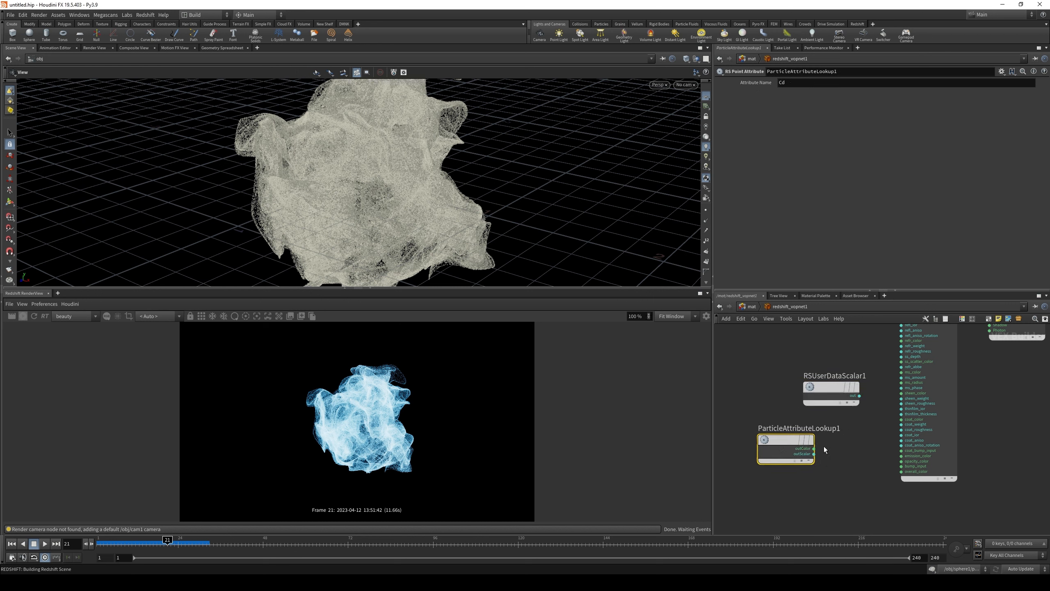
pyautogui.scroll(3, 823, 448)
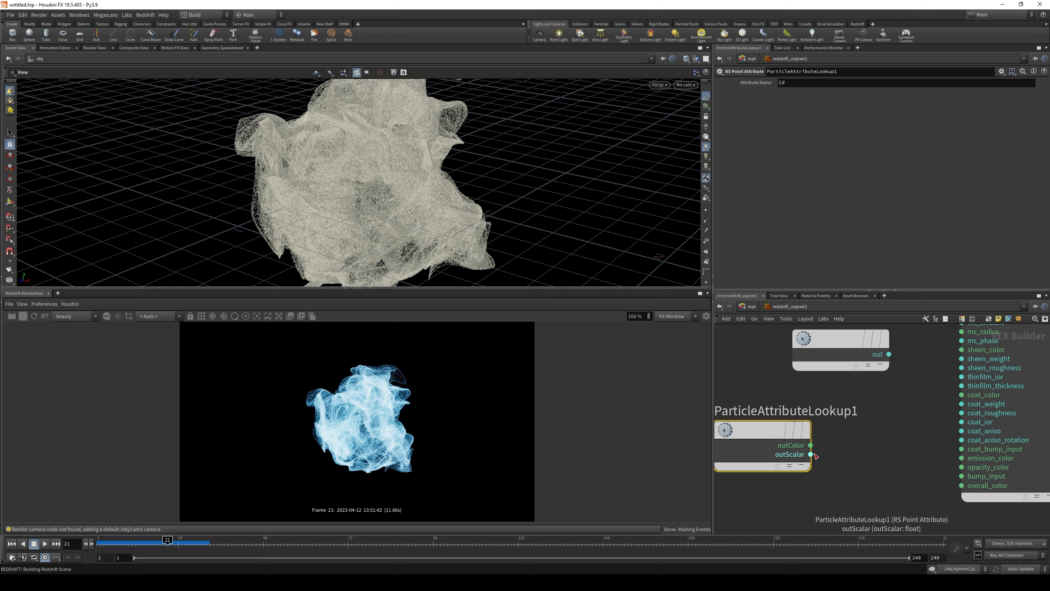
pyautogui.click(811, 454)
pyautogui.press('Escape')
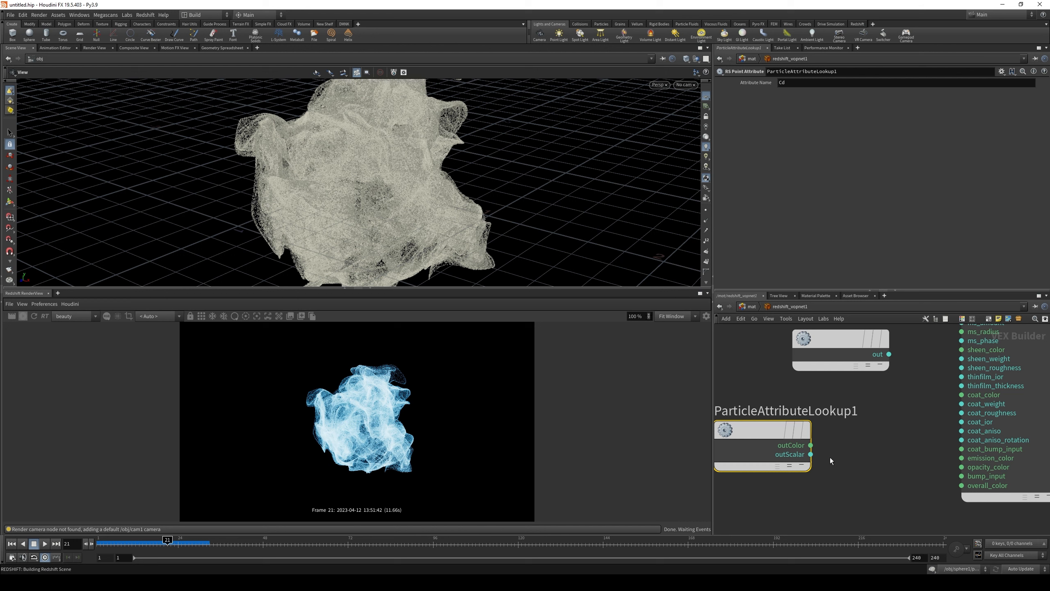
# Step: Set RSUserDataScalar1's attribute name to Alpha, connect its output to StandardMaterial1's opacity_color and restart the Redshift render
pyautogui.click(811, 364)
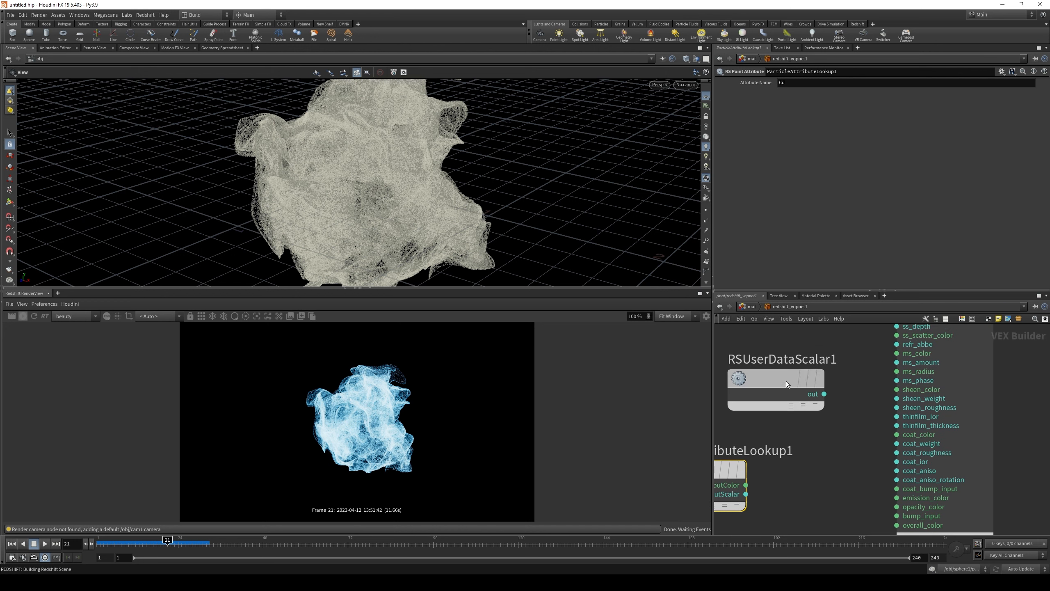
pyautogui.doubleClick(798, 82)
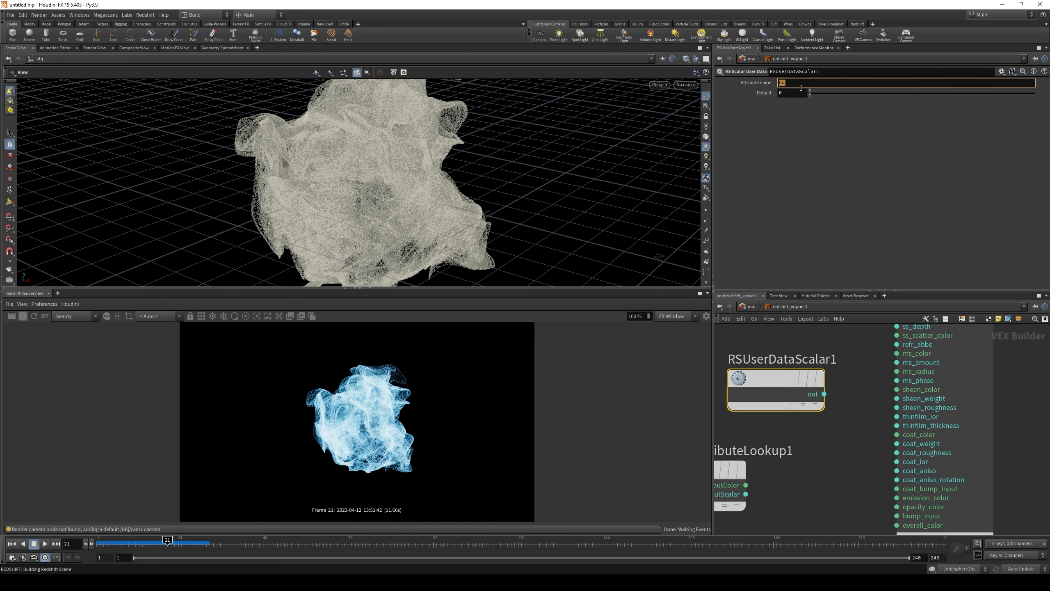
pyautogui.write('Alpha')
pyautogui.press('Return')
pyautogui.moveTo(824, 394); pyautogui.dragTo(882, 509)
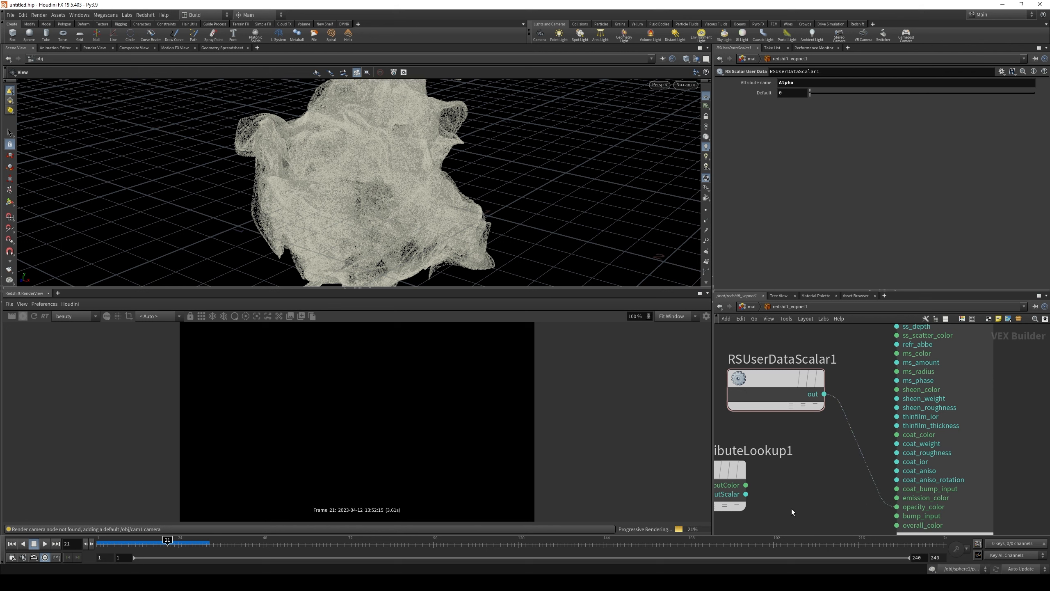
pyautogui.click(32, 318)
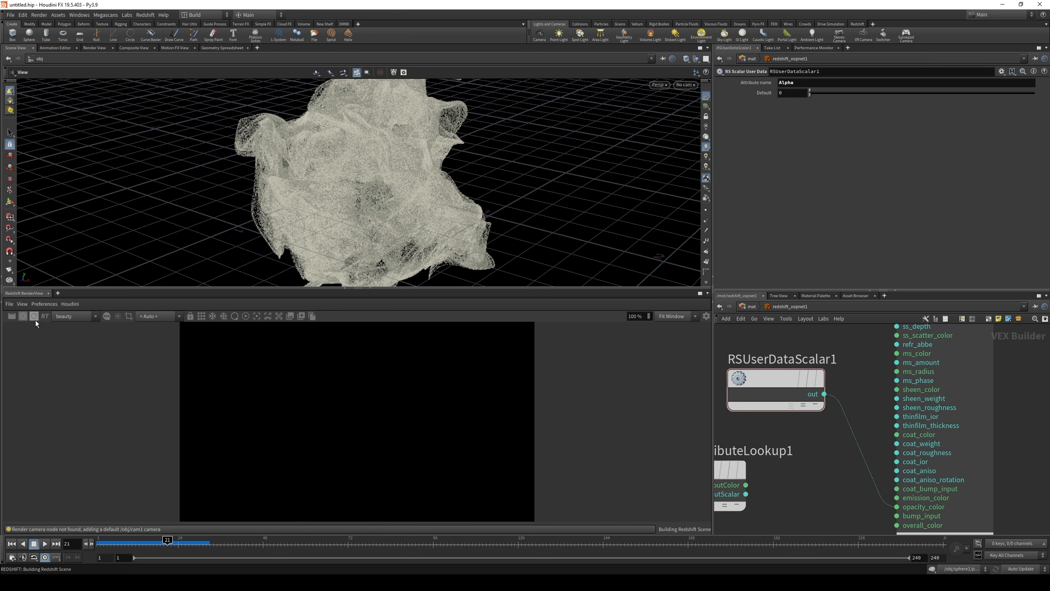
# Step: Set ParticleAttributeLookup1's attribute name to Alpha and connect its outScalar output to StandardMaterial1's opacity_color
pyautogui.moveTo(822, 490); pyautogui.dragTo(896, 410, button='middle')
pyautogui.click(741, 431)
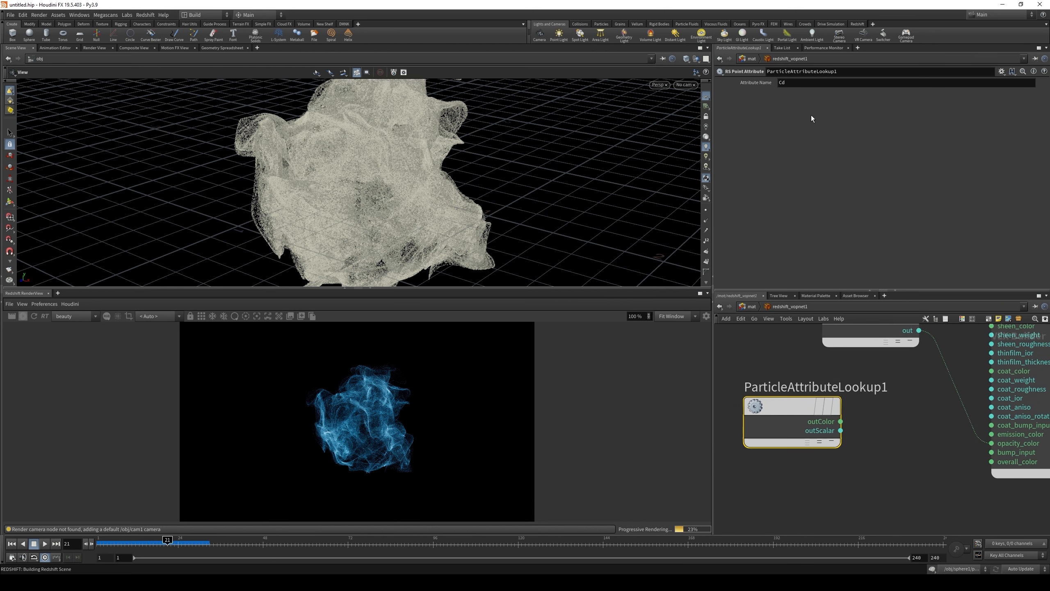
pyautogui.doubleClick(839, 86)
pyautogui.write('Alpha')
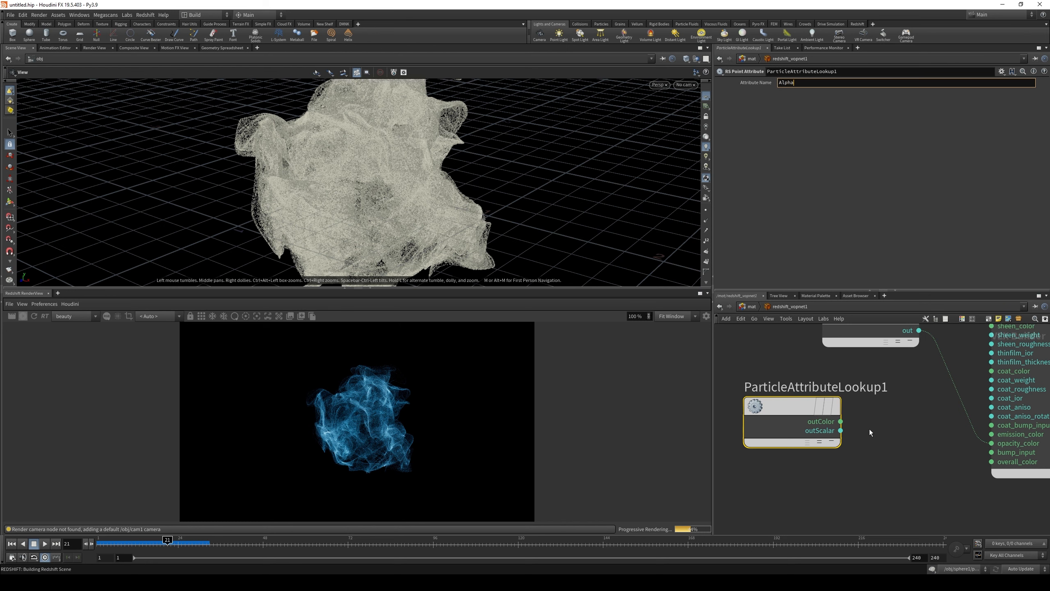
pyautogui.press('Return')
pyautogui.click(841, 430)
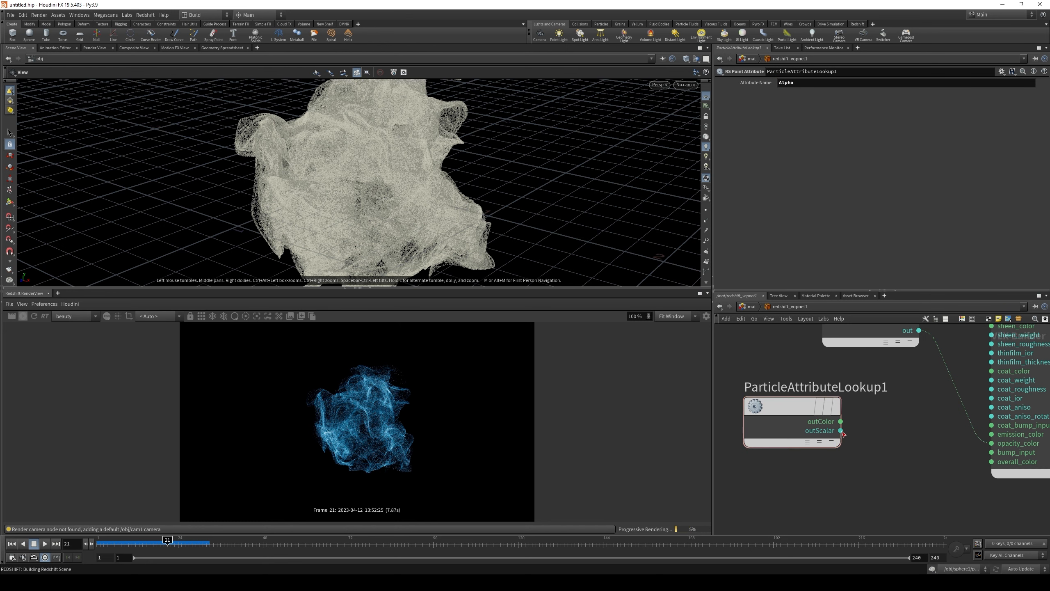
pyautogui.click(990, 443)
# Step: Reconnect the RSUserDataScalar1 output to StandardMaterial1's opacity_color in place of the ParticleAttributeLookup1 connection
pyautogui.moveTo(924, 351); pyautogui.dragTo(900, 395, button='middle')
pyautogui.click(896, 374)
pyautogui.click(967, 486)
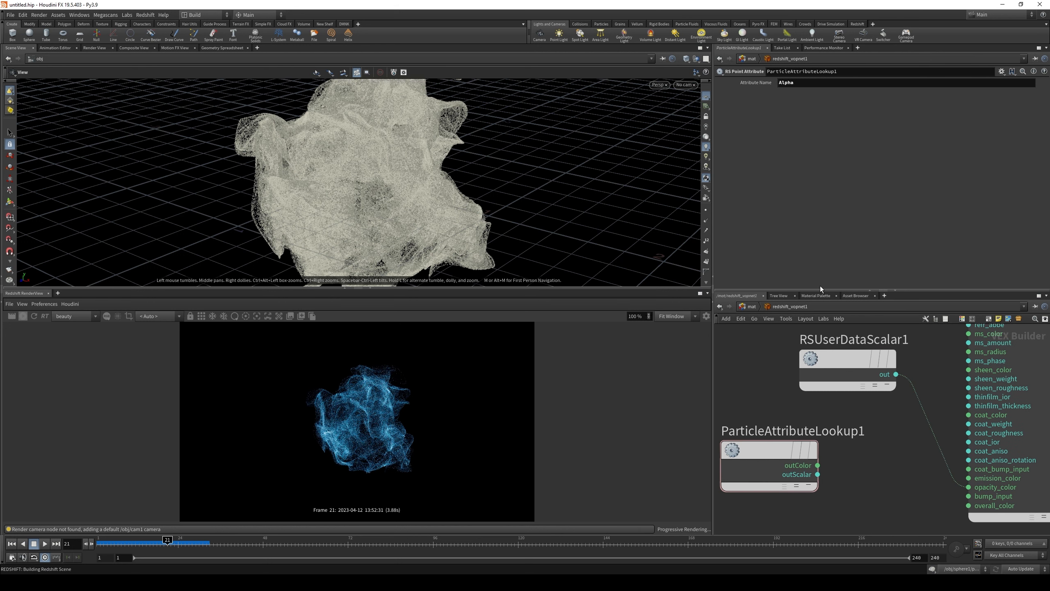
# Step: Return to the obj network and go inside the sphere1 object
pyautogui.click(756, 306)
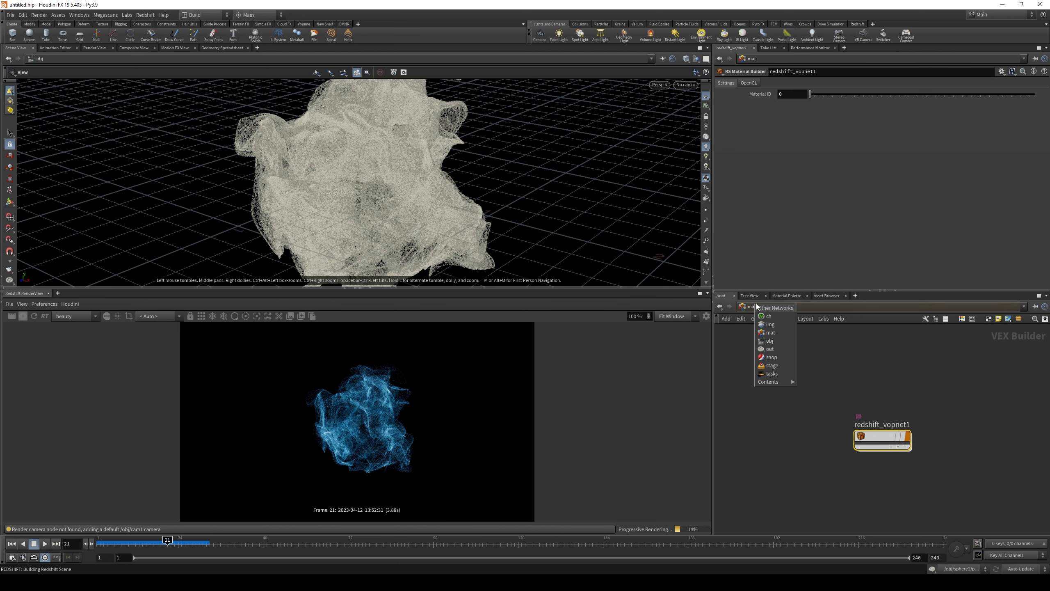
pyautogui.click(777, 343)
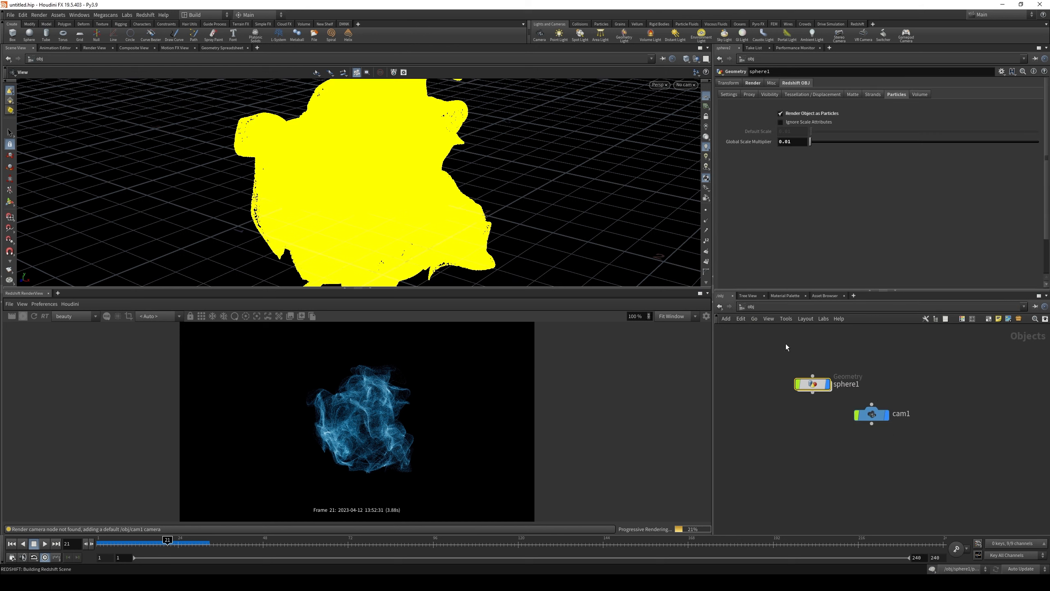
pyautogui.doubleClick(821, 385)
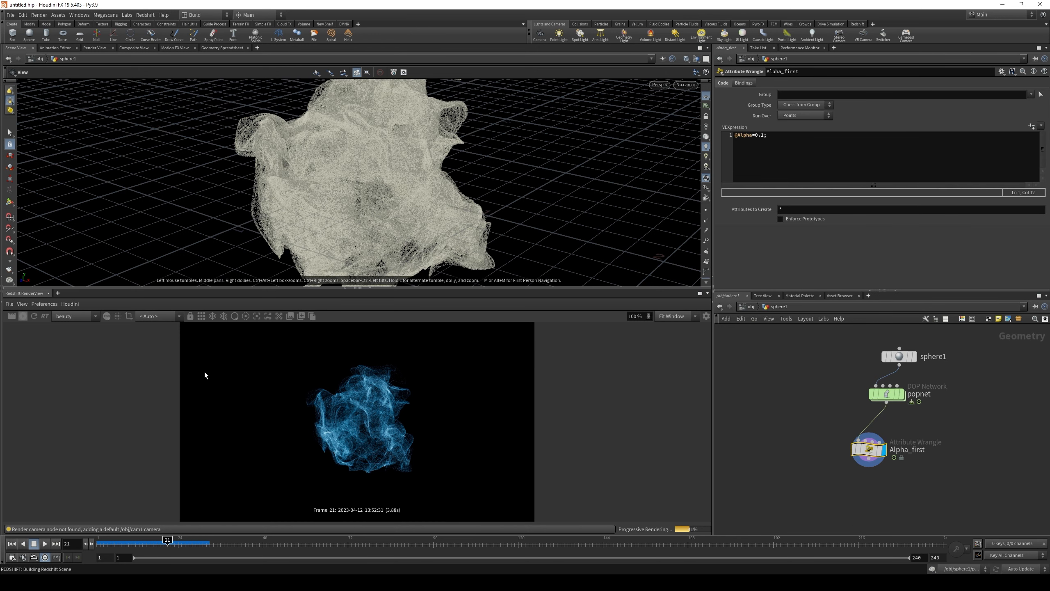
pyautogui.click(685, 85)
pyautogui.click(702, 123)
pyautogui.moveTo(292, 202); pyautogui.dragTo(271, 149)
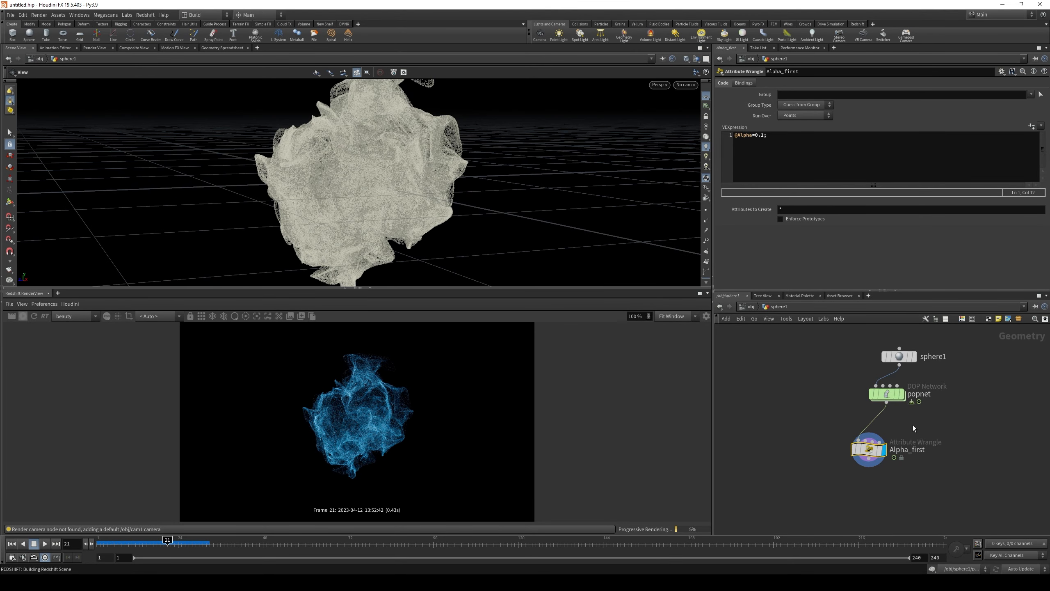
# Step: Make room above the Alpha_first wrangle and insert an Attribute Noise node between popnet and Alpha_first
pyautogui.moveTo(869, 449); pyautogui.dragTo(863, 467)
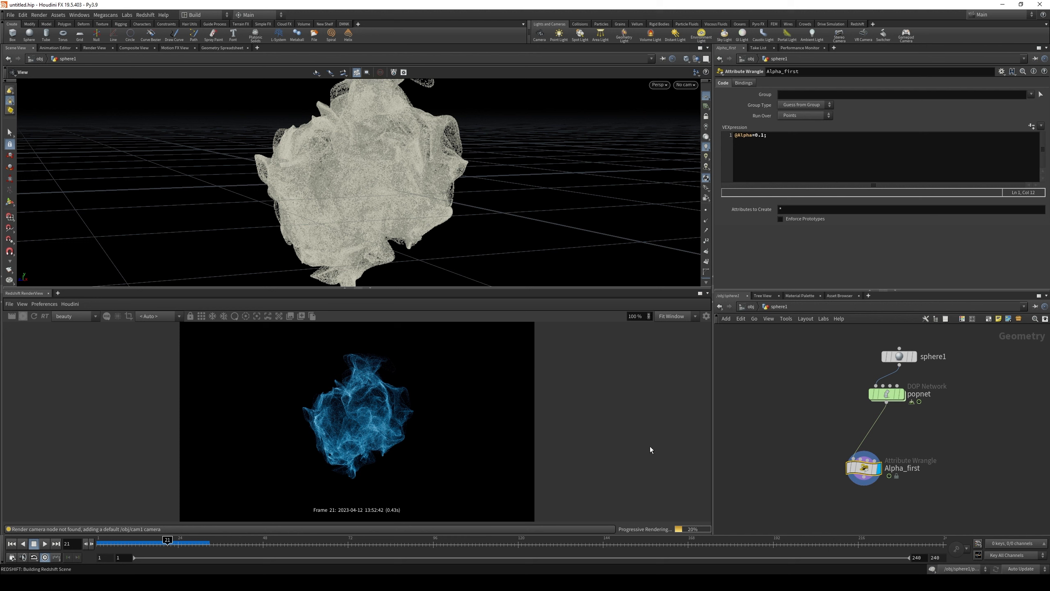
pyautogui.moveTo(879, 464)
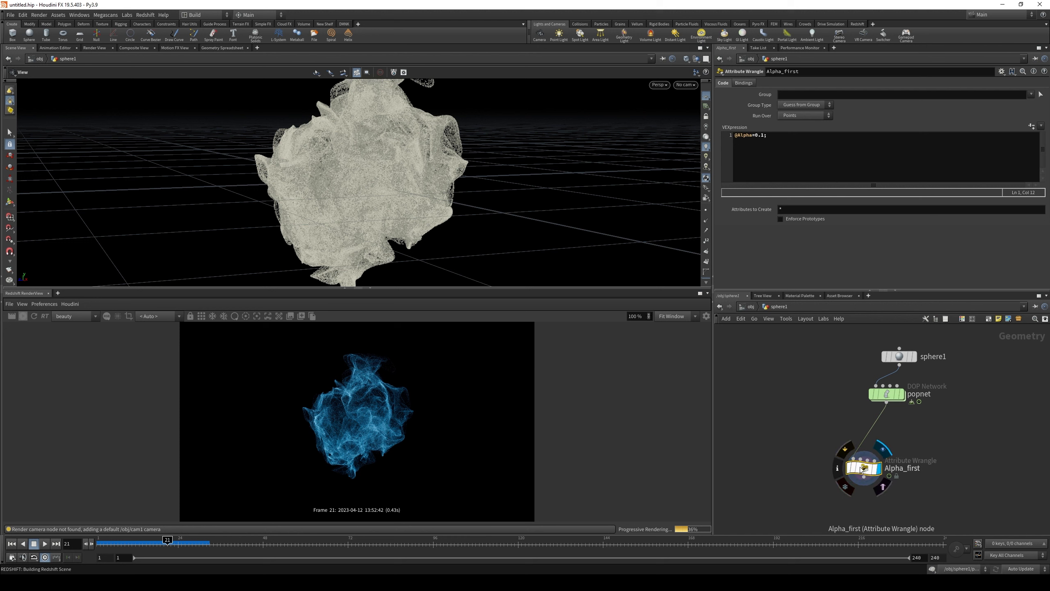
pyautogui.scroll(1, 886, 420)
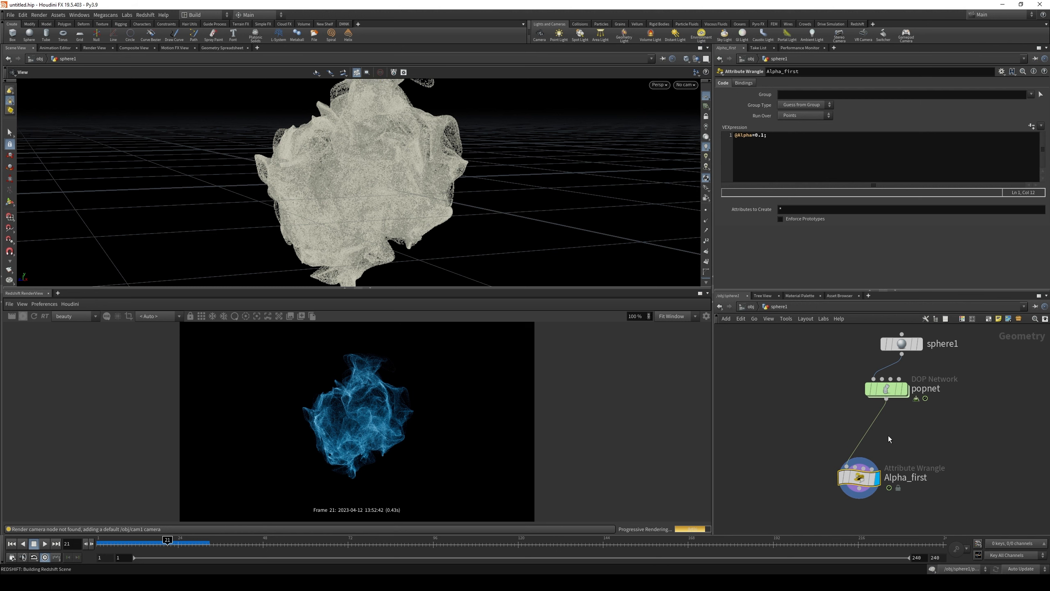
pyautogui.press('Tab')
pyautogui.write('atr')
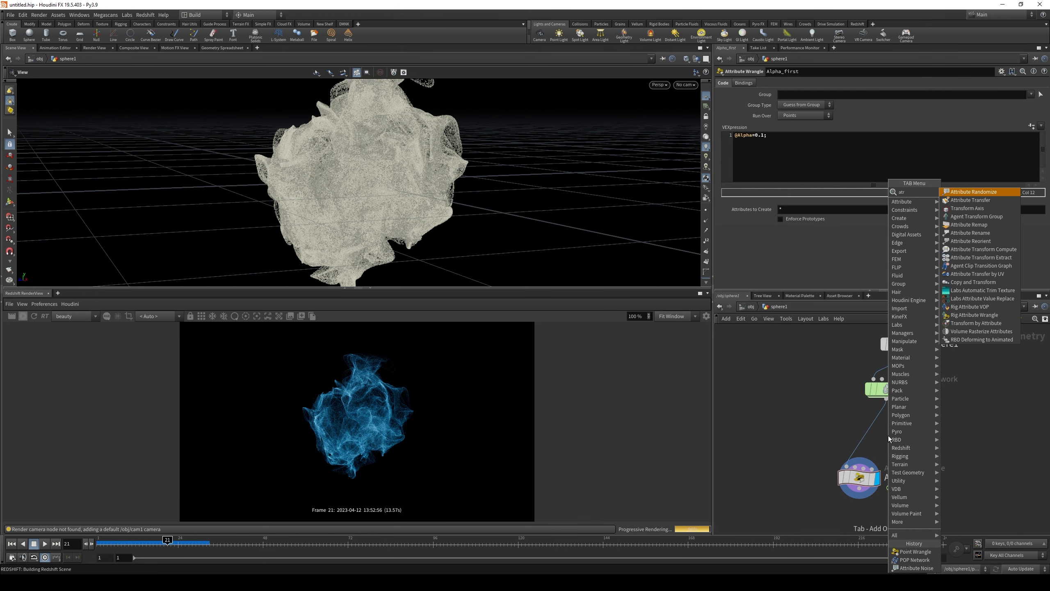
pyautogui.write('ne')
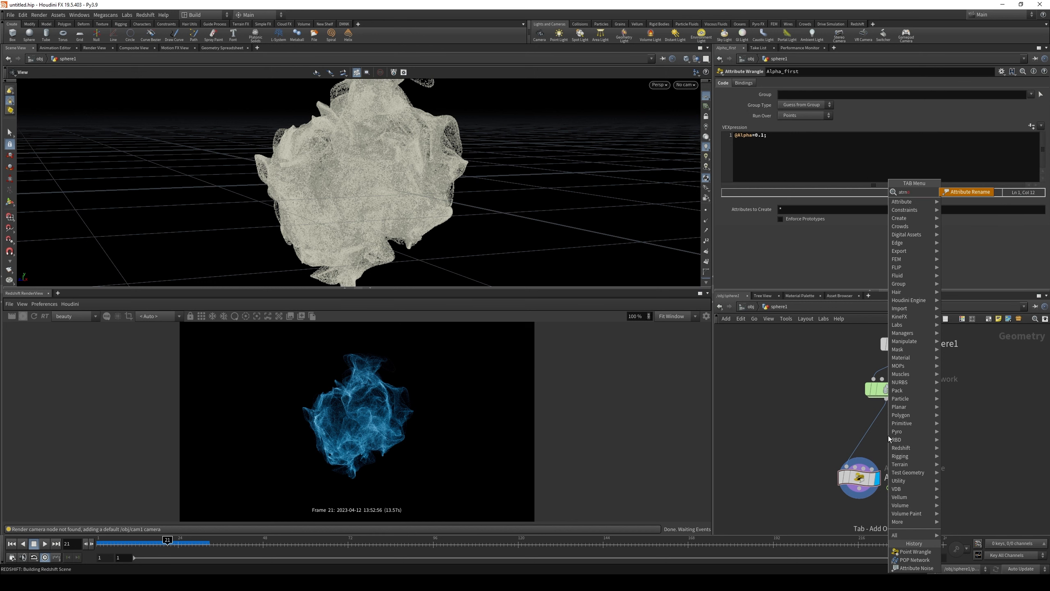
pyautogui.press('BackSpace')
pyautogui.press('BackSpace')
pyautogui.write('t')
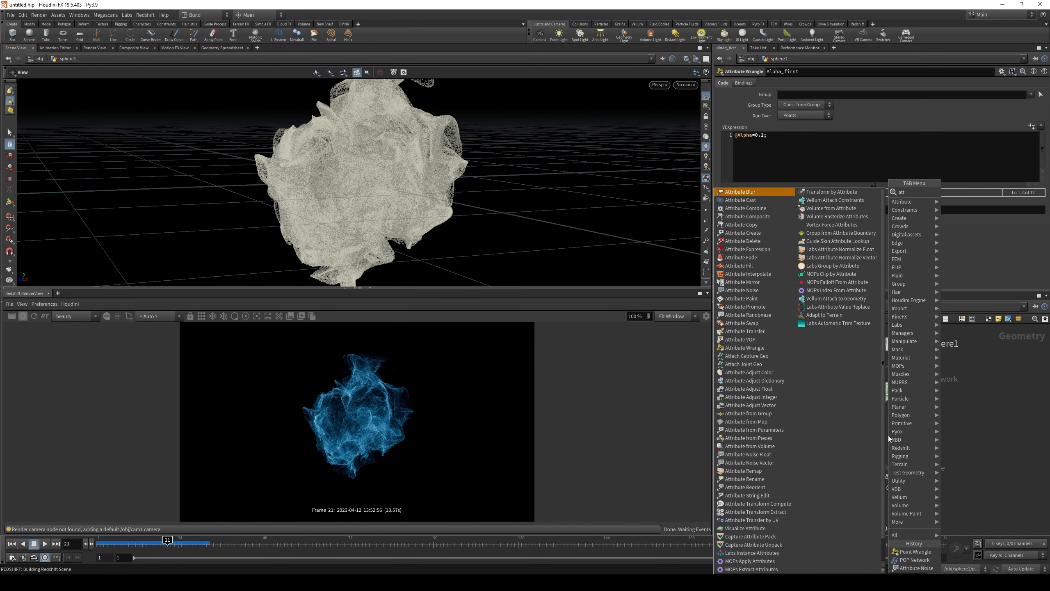
pyautogui.write('rnoi')
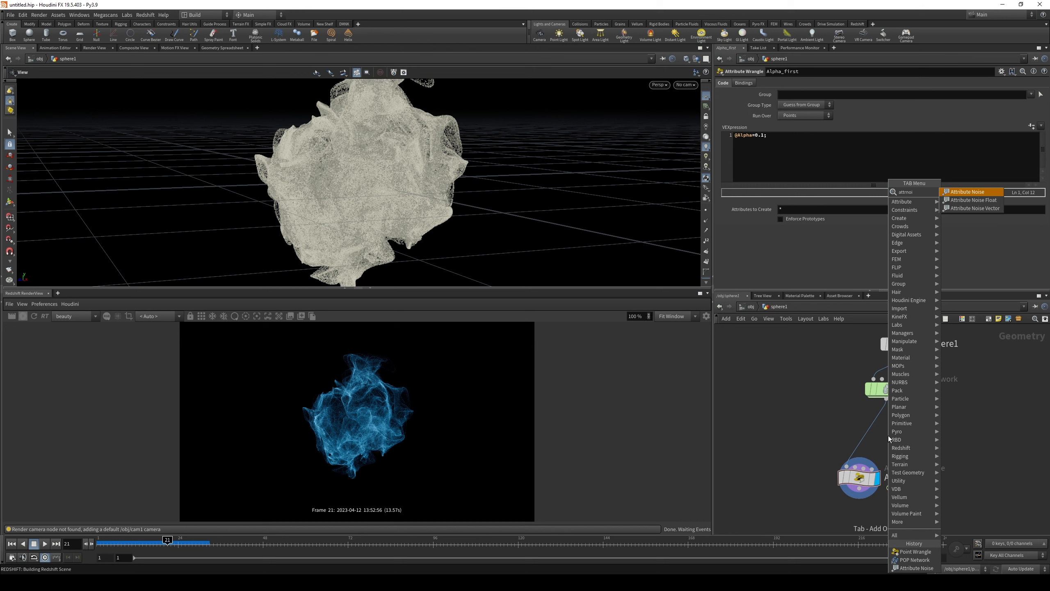
pyautogui.press('Return')
pyautogui.click(870, 428)
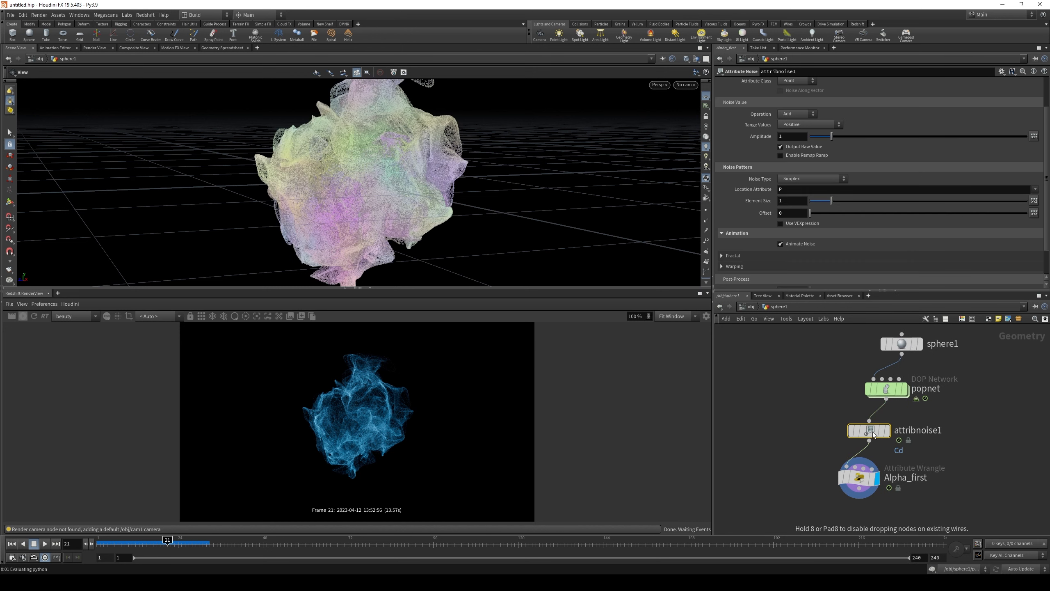
# Step: Set the Attribute Noise node to write a Float attribute named noise instead of the Cd vector
pyautogui.scroll(3, 802, 112)
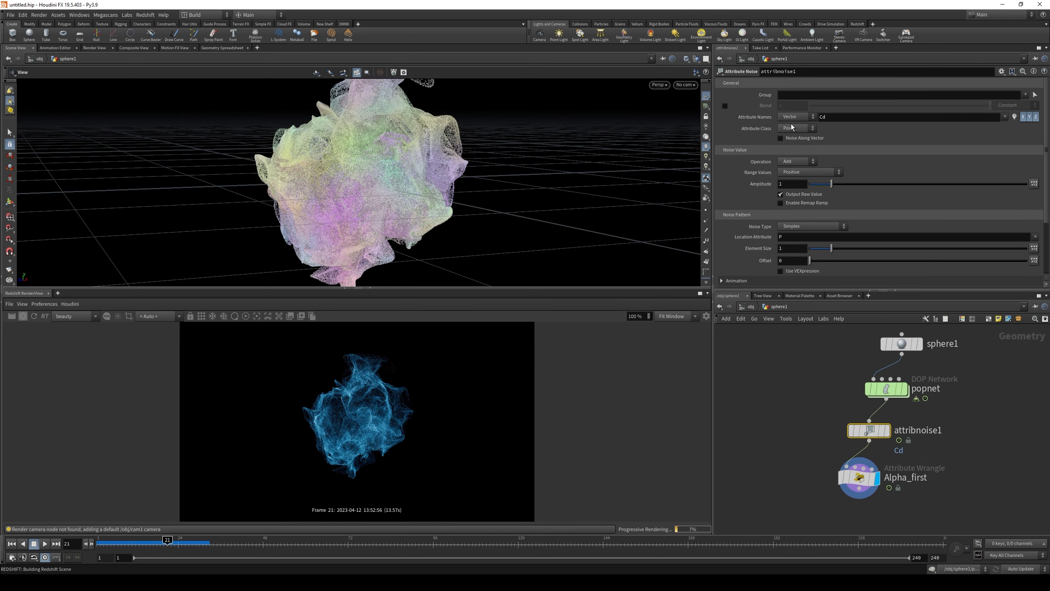
pyautogui.click(793, 117)
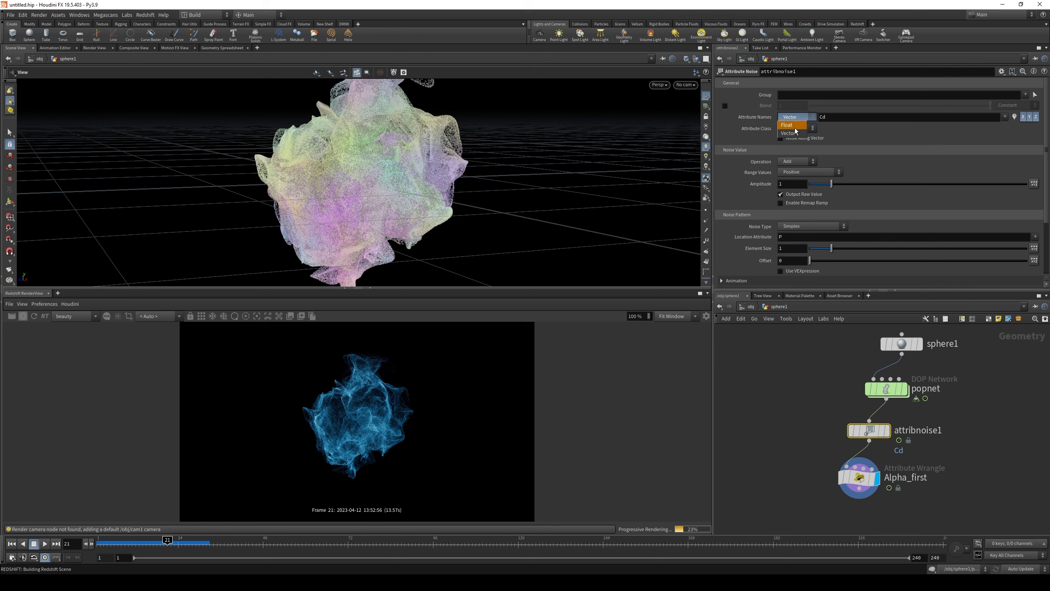
pyautogui.click(792, 125)
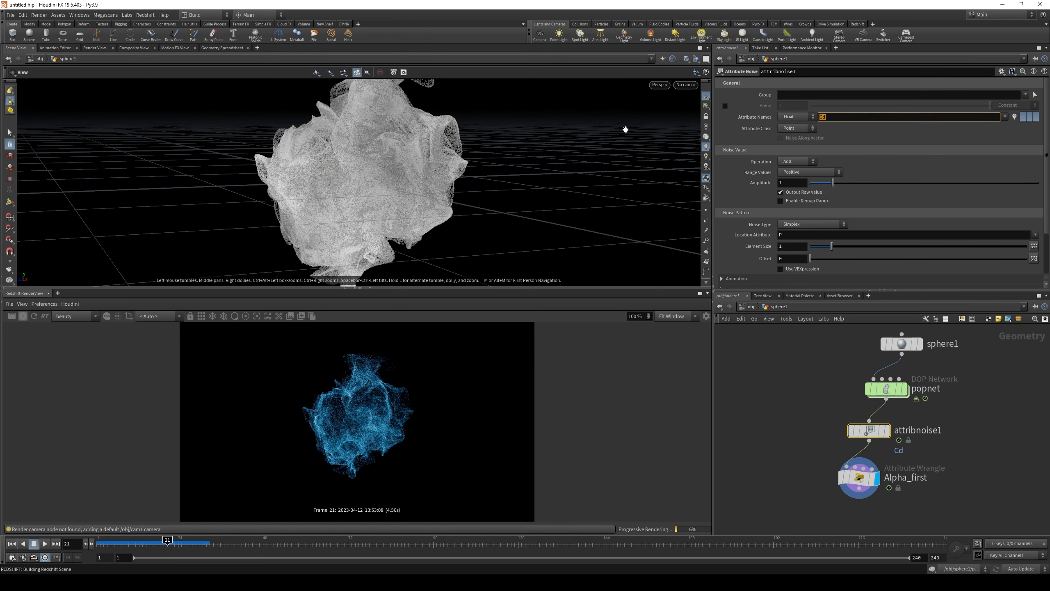
pyautogui.write('noise')
pyautogui.press('Return')
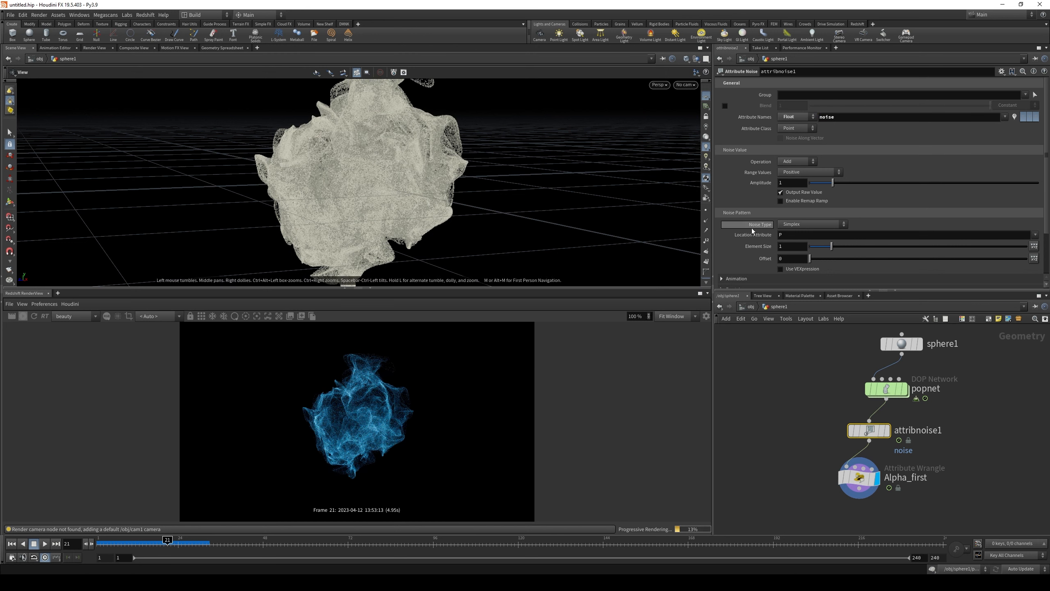
# Step: Enable Animate Noise on the Attribute Noise node and scrub the timeline to frame 17
pyautogui.click(733, 276)
pyautogui.scroll(-2, 728, 260)
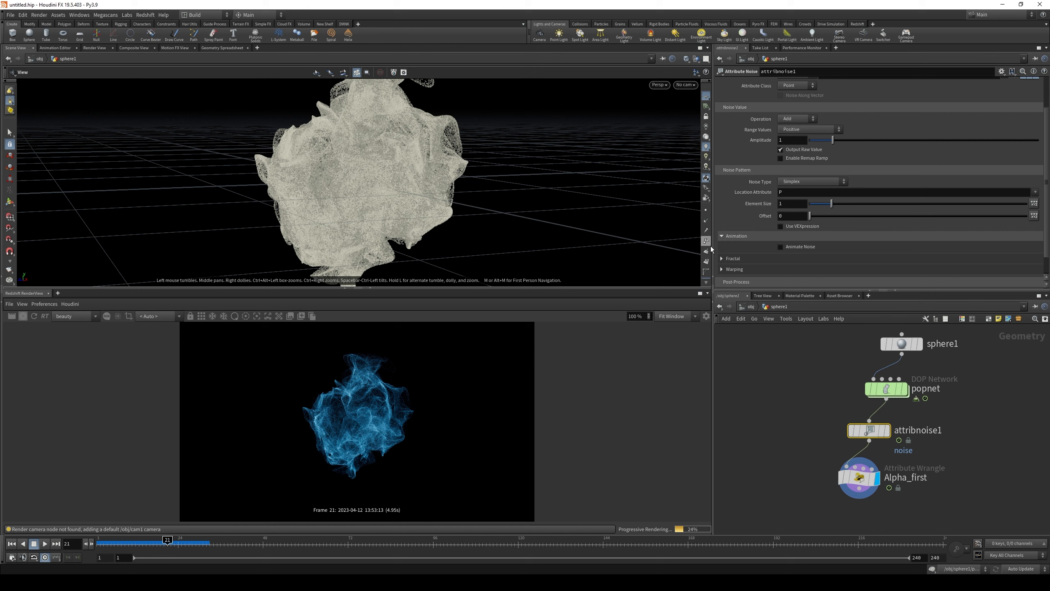
pyautogui.click(780, 247)
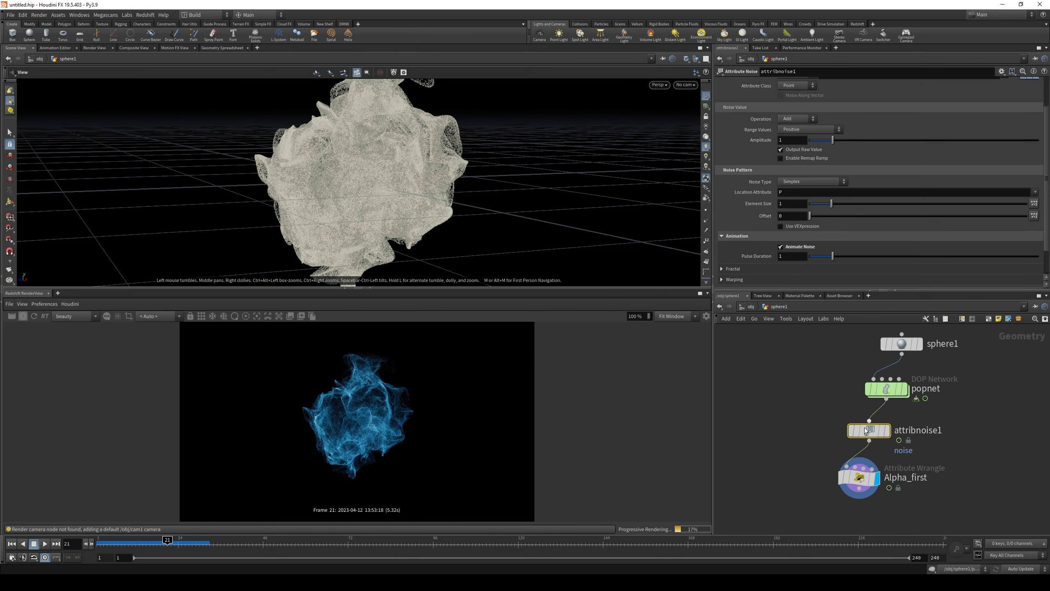
pyautogui.scroll(-2, 872, 474)
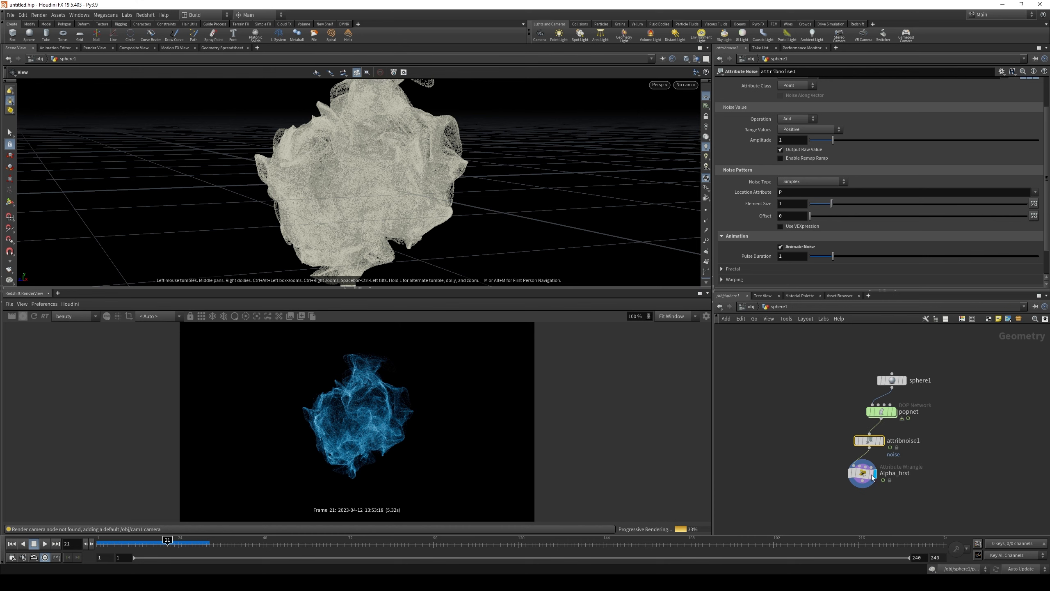
pyautogui.scroll(3, 872, 474)
pyautogui.moveTo(99, 540); pyautogui.dragTo(154, 540)
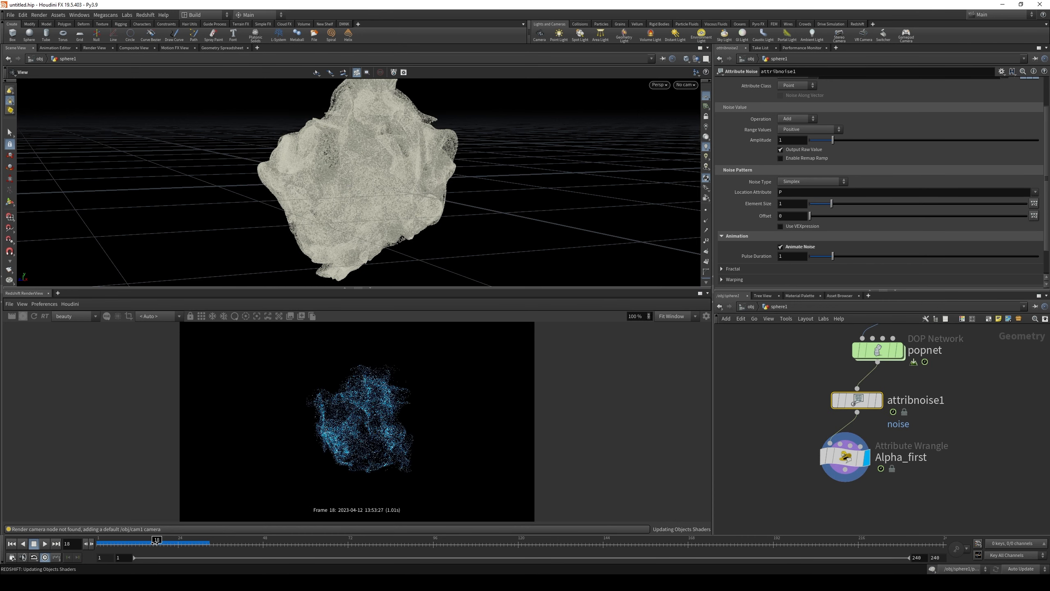
# Step: Duplicate the Alpha_first wrangle and wire the copy below the original as the displayed node
pyautogui.moveTo(984, 428); pyautogui.dragTo(1002, 399, button='middle')
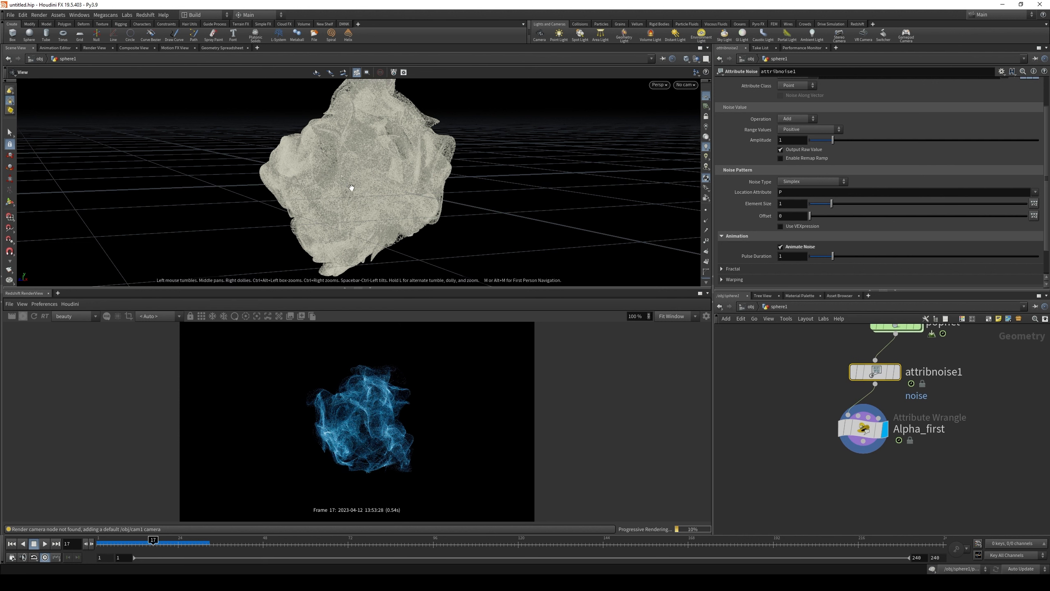
pyautogui.moveTo(909, 445); pyautogui.dragTo(930, 388, button='middle')
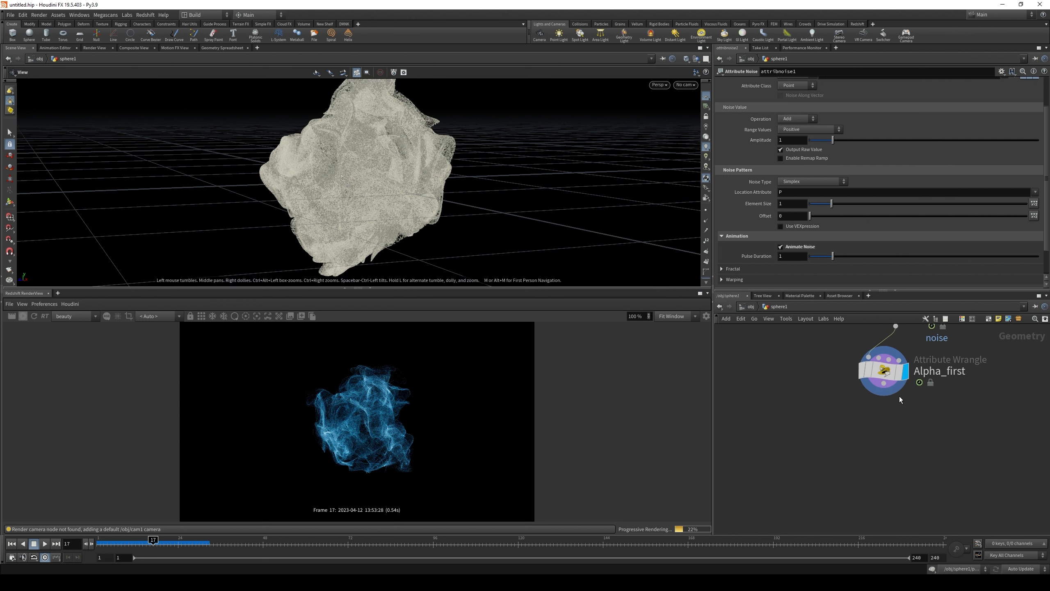
pyautogui.click(888, 372)
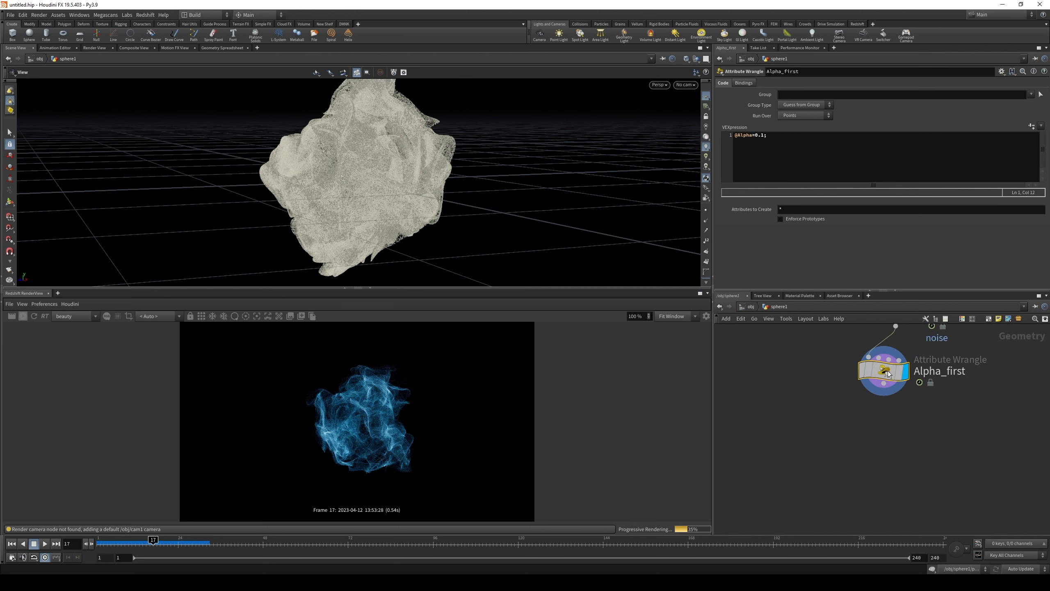
pyautogui.keyDown('alt'); pyautogui.moveTo(888, 374); pyautogui.dragTo(886, 440); pyautogui.keyUp('alt')
pyautogui.moveTo(895, 326); pyautogui.dragTo(870, 426)
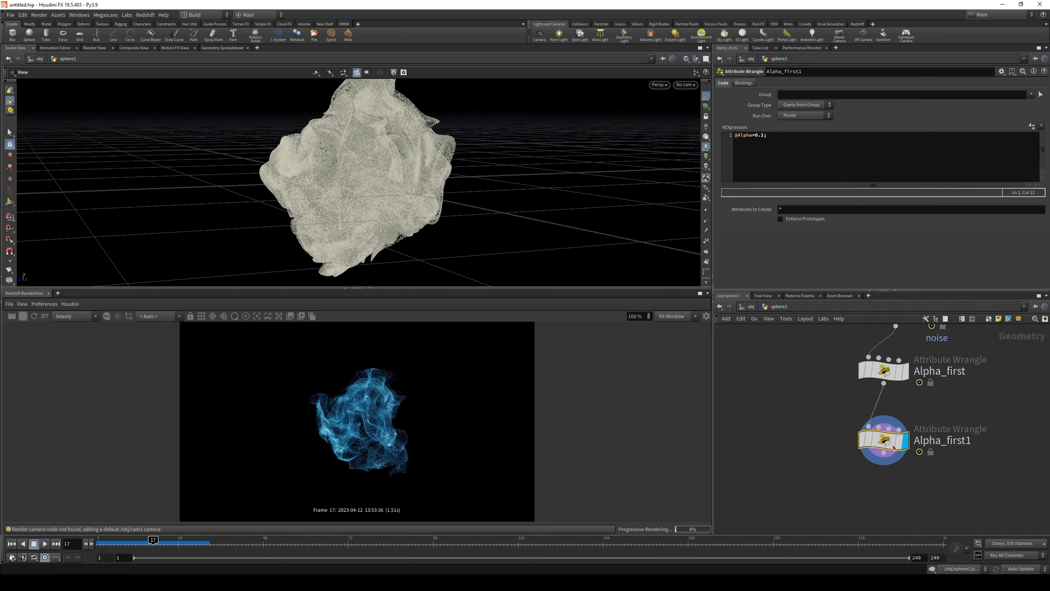
pyautogui.click(764, 136)
pyautogui.moveTo(763, 139); pyautogui.dragTo(752, 138)
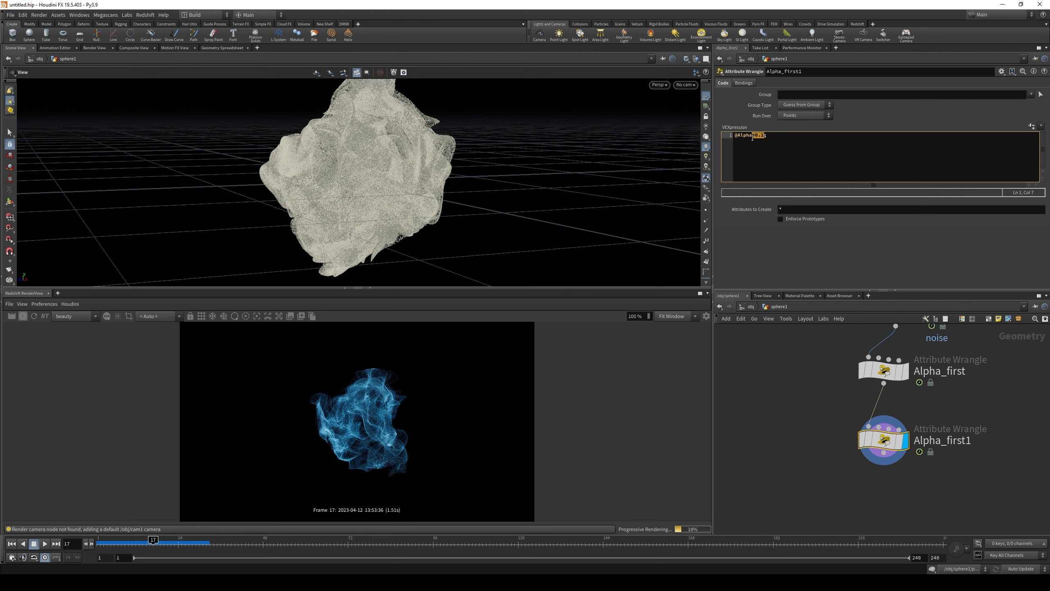
pyautogui.write('*=')
pyautogui.write('chr')
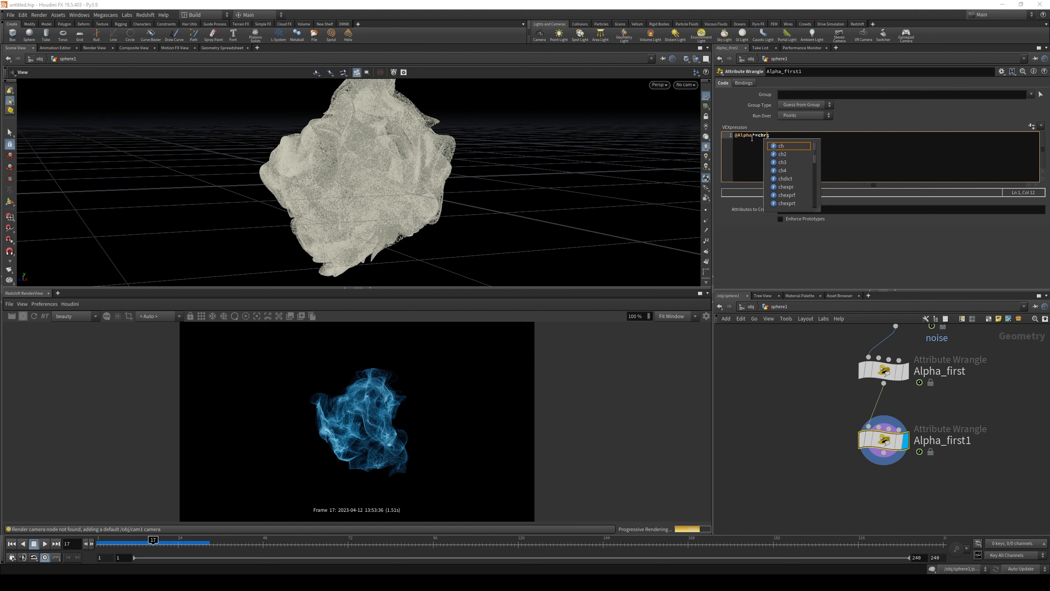
pyautogui.write('amp(')
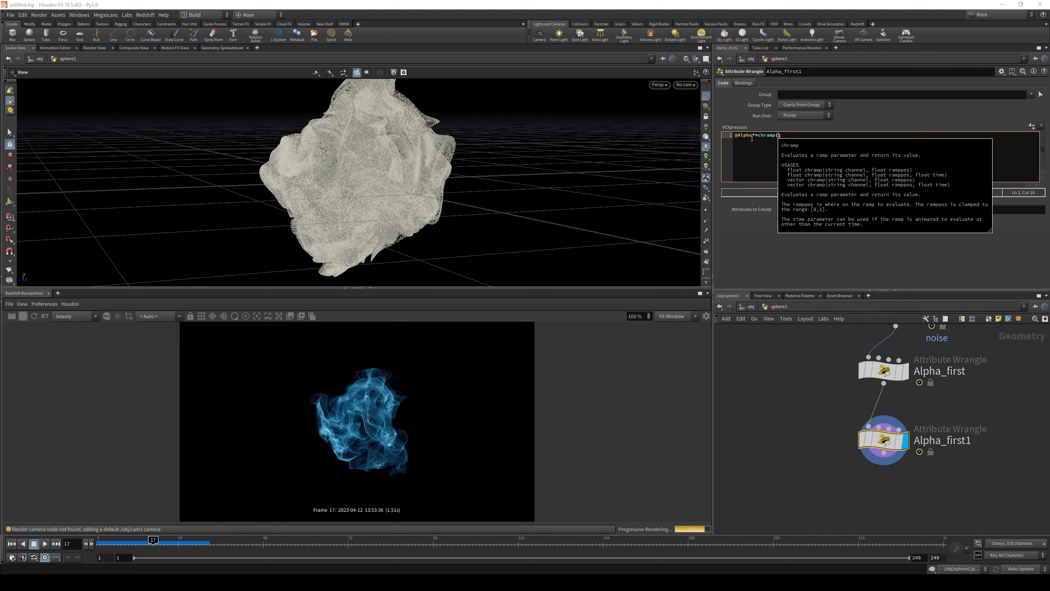
pyautogui.write('"ram')
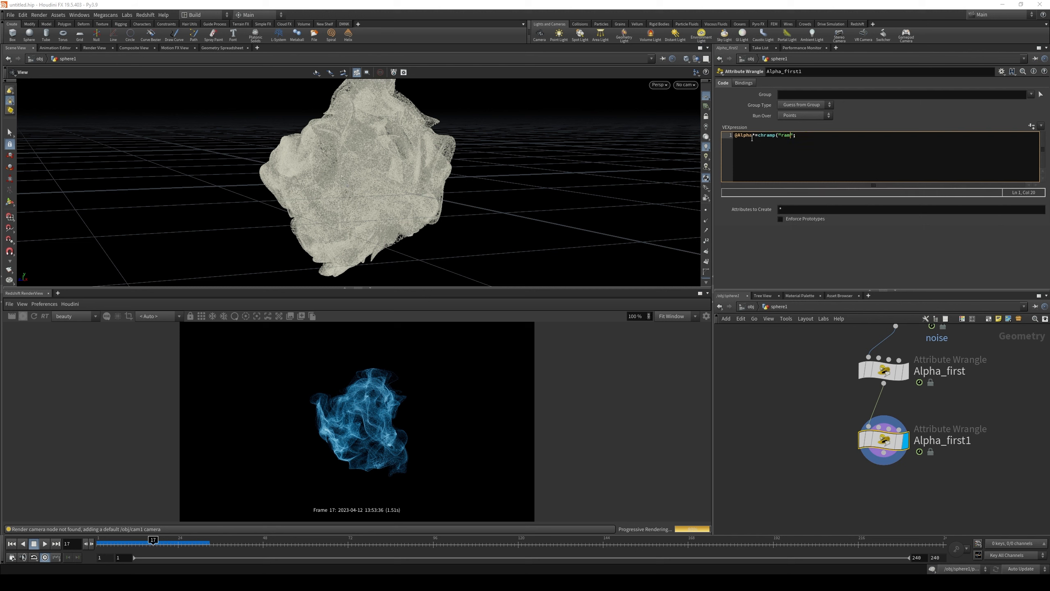
pyautogui.write('p", ')
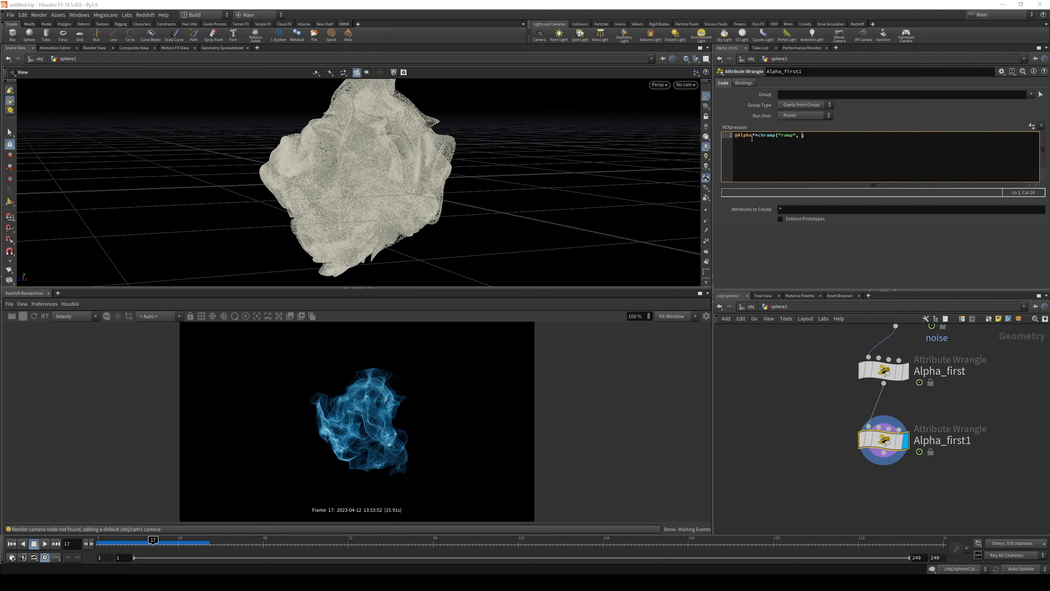
pyautogui.write('@noise)')
pyautogui.click(856, 261)
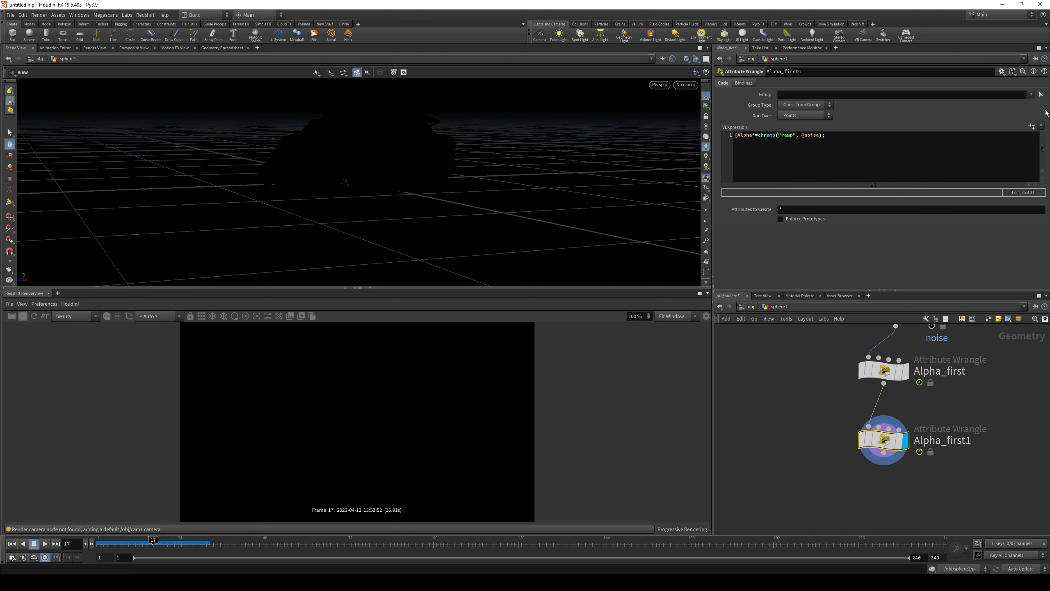
pyautogui.click(1031, 126)
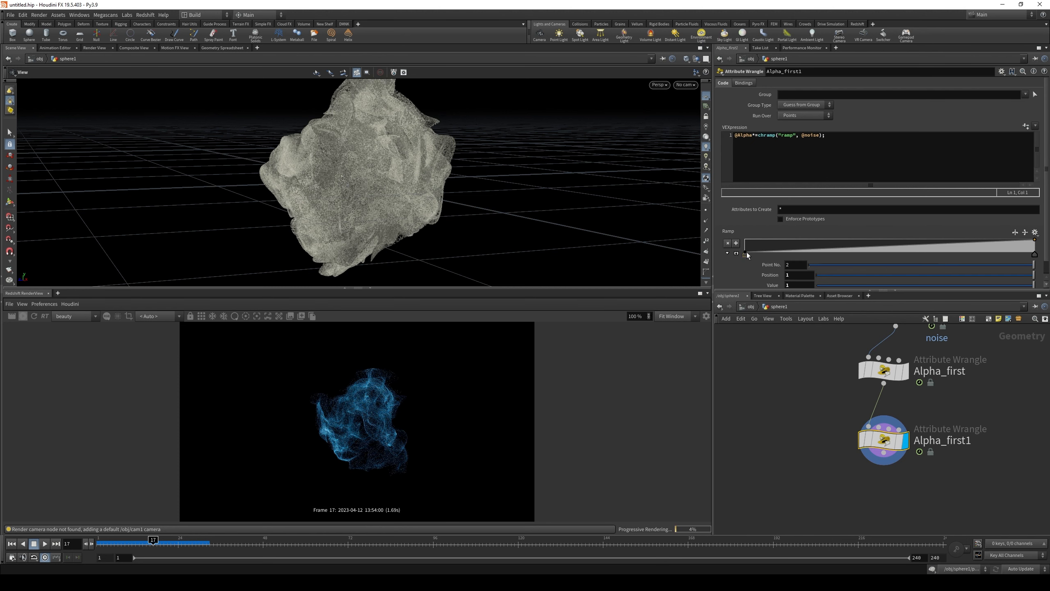
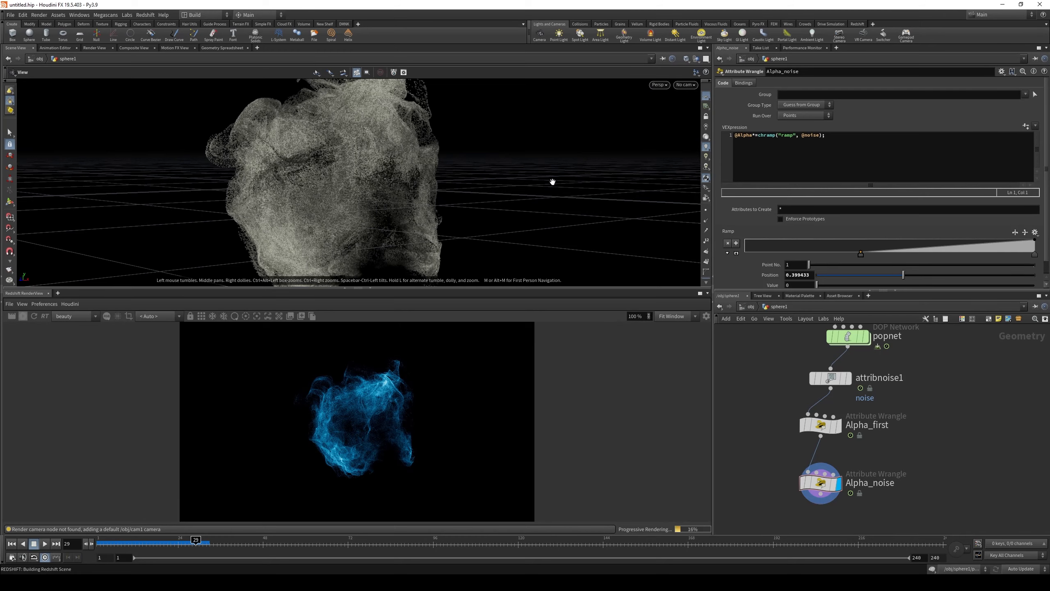
# Step: View the particles through cam1, orbit slightly away from the camera view, and scrub the timeline back to frame 1
pyautogui.click(685, 84)
pyautogui.click(690, 123)
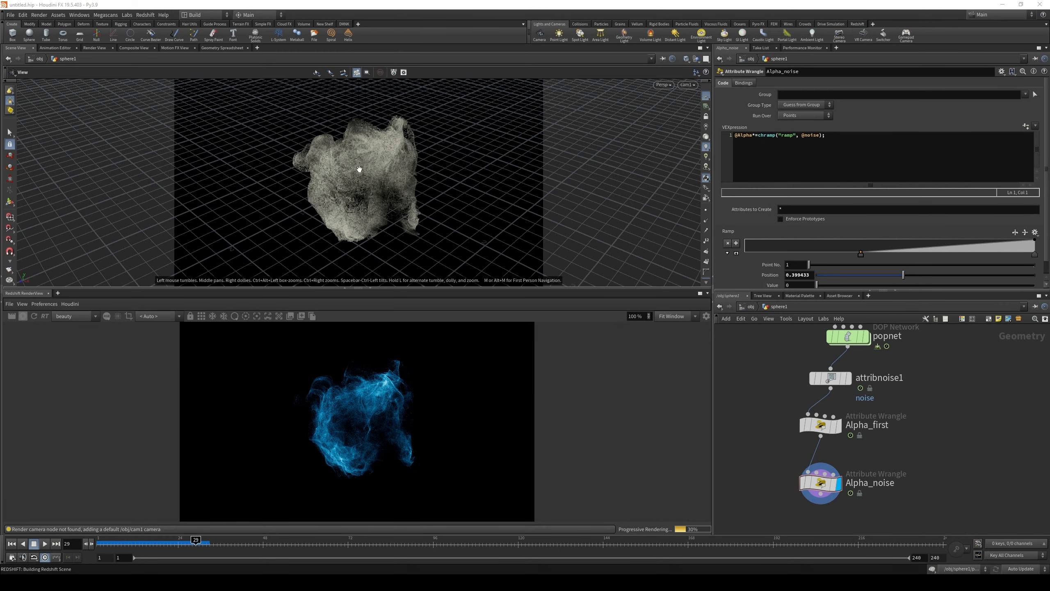
pyautogui.moveTo(351, 168)
pyautogui.mouseDown()
pyautogui.moveTo(525, 105)
pyautogui.moveTo(364, 157)
pyautogui.mouseUp()
pyautogui.moveTo(157, 542); pyautogui.dragTo(98, 542)
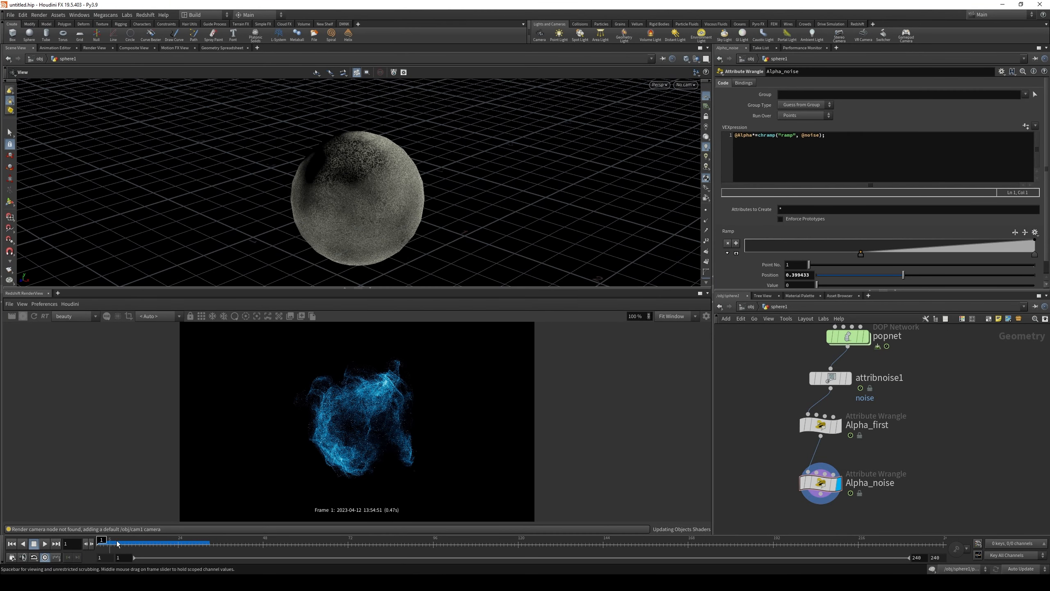
# Step: Go inside popnet, make room below popvop1, and insert a POP VOP node between popvop1 and wire_pops_into_here
pyautogui.moveTo(956, 384); pyautogui.dragTo(940, 365, button='middle')
pyautogui.doubleClick(843, 419)
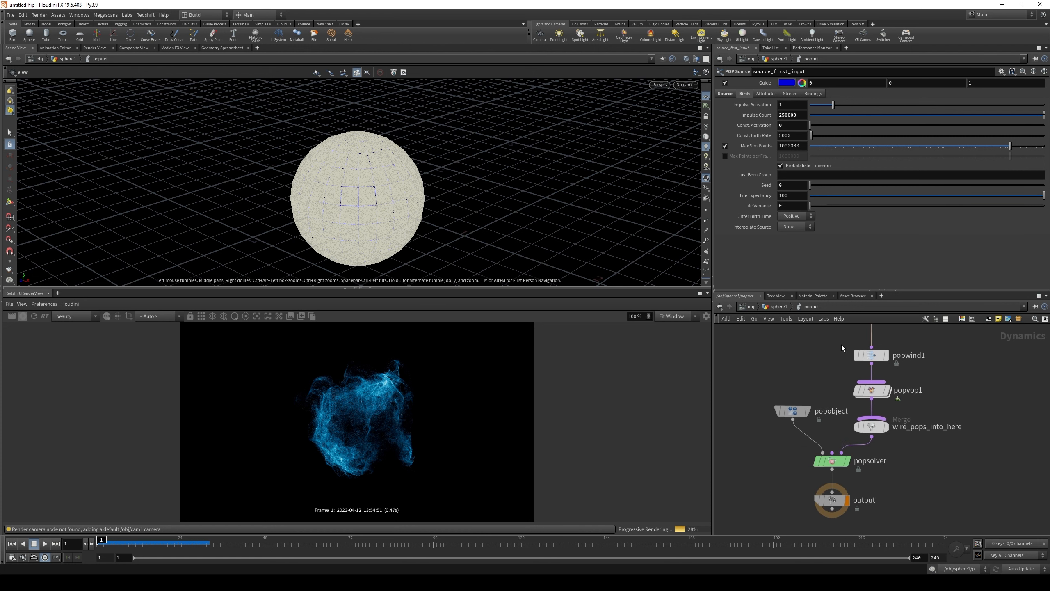
pyautogui.moveTo(842, 345); pyautogui.dragTo(875, 410, button='middle')
pyautogui.moveTo(850, 365); pyautogui.dragTo(907, 394)
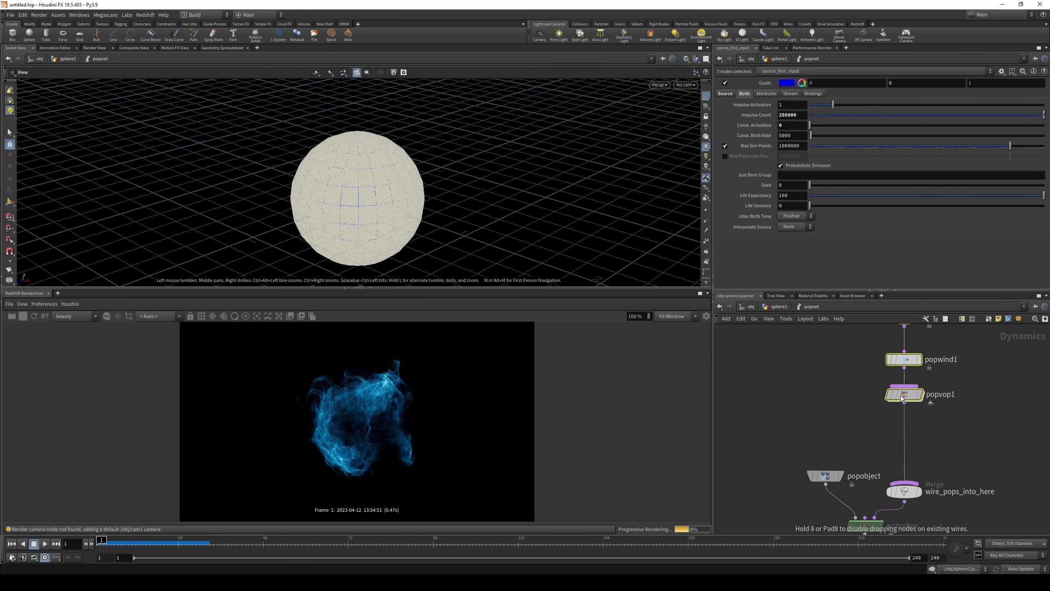
pyautogui.press('Tab')
pyautogui.write('popvo')
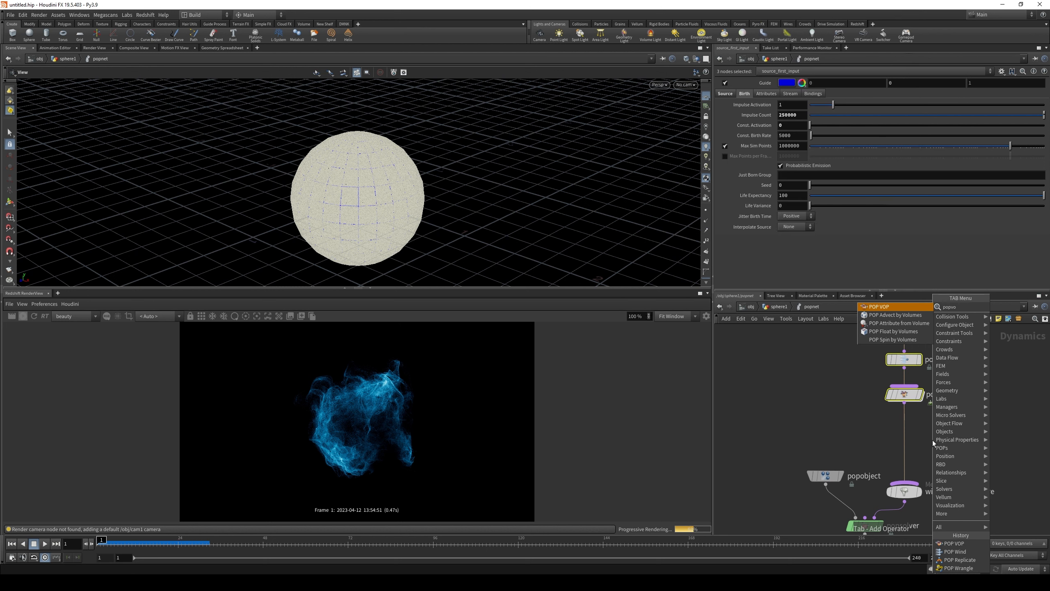
pyautogui.press('Return')
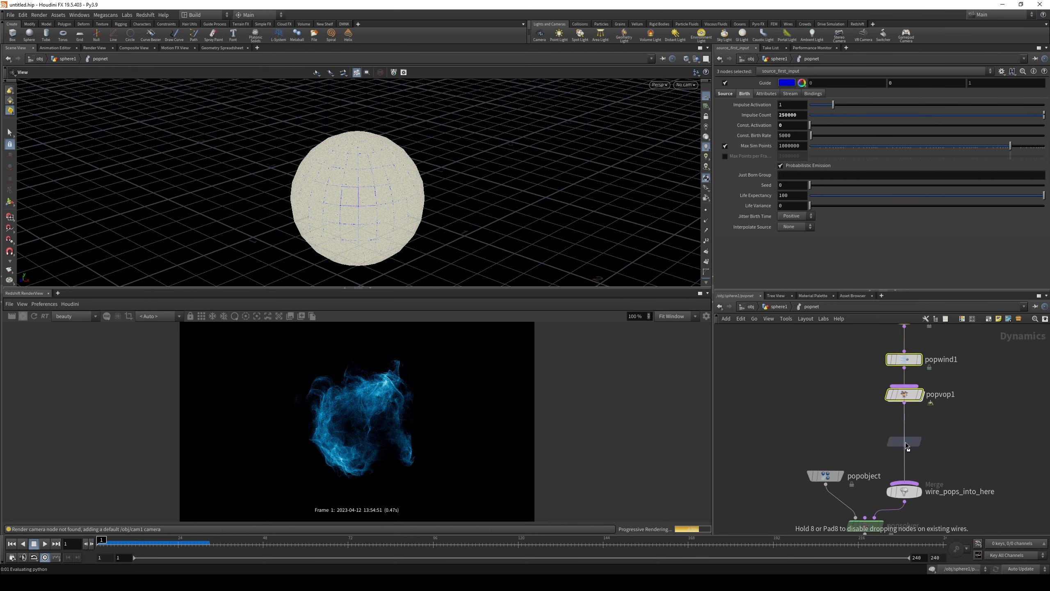
pyautogui.click(906, 442)
pyautogui.moveTo(988, 436); pyautogui.dragTo(966, 451, button='middle')
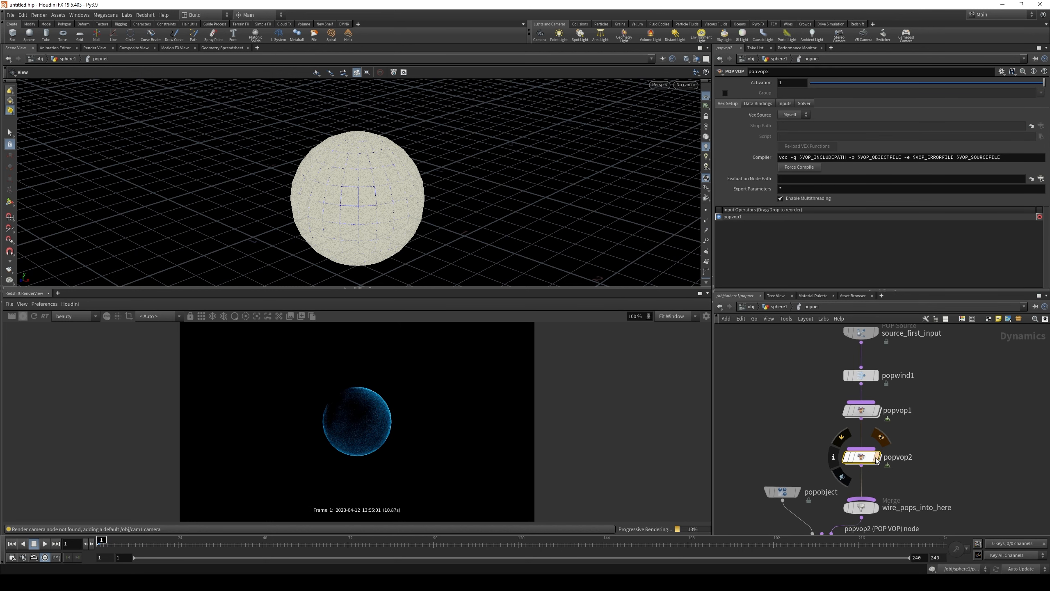
# Step: Go inside popvop2 and move the geometryvopglobal1 node farther from the geometryvopoutput1 node
pyautogui.click(788, 105)
pyautogui.click(726, 103)
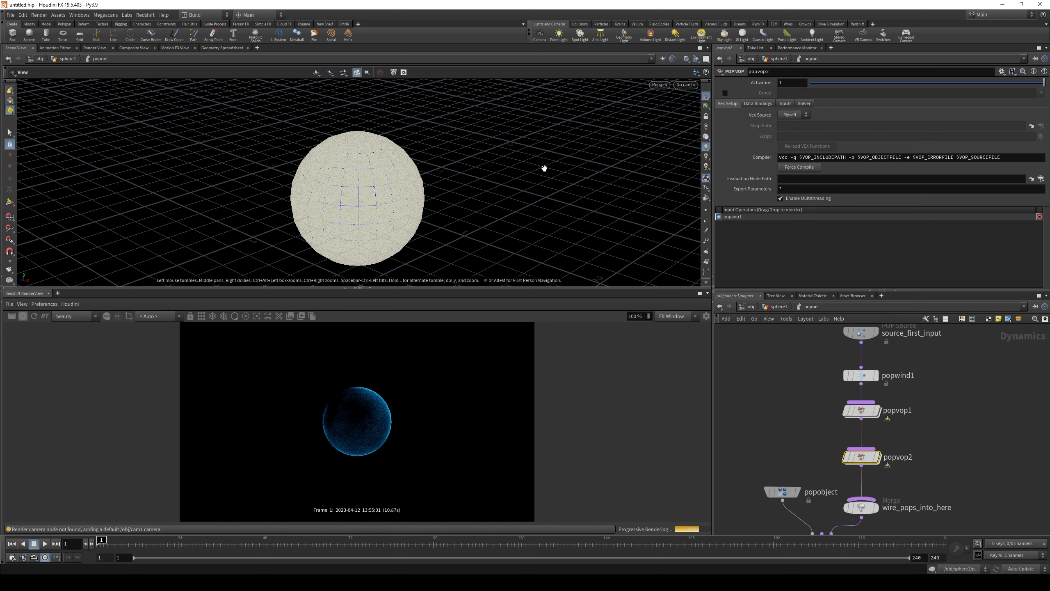
pyautogui.doubleClick(861, 457)
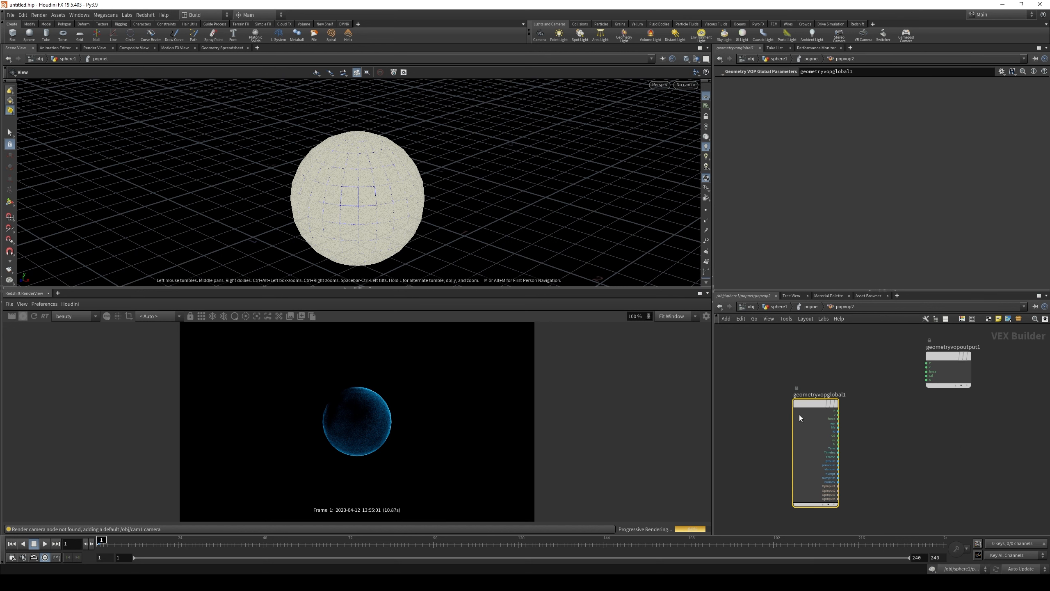
pyautogui.moveTo(802, 406); pyautogui.dragTo(744, 413)
pyautogui.moveTo(850, 409); pyautogui.dragTo(932, 407, button='middle')
pyautogui.moveTo(833, 410); pyautogui.dragTo(790, 407)
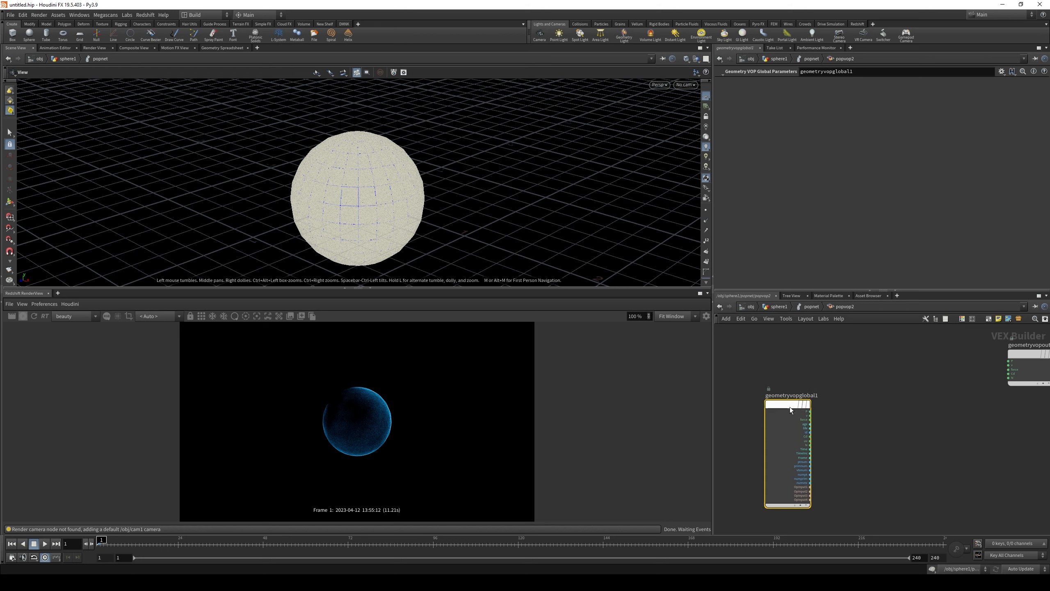
# Step: Add a Normalize node fed by the v output of geometryvopglobal1
pyautogui.scroll(2, 822, 424)
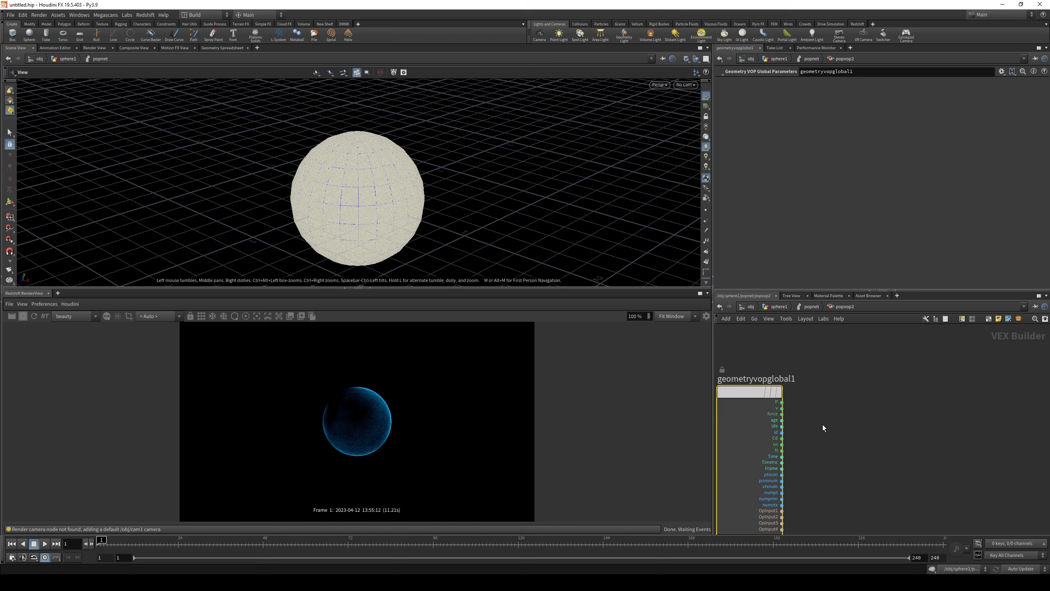
pyautogui.click(782, 408)
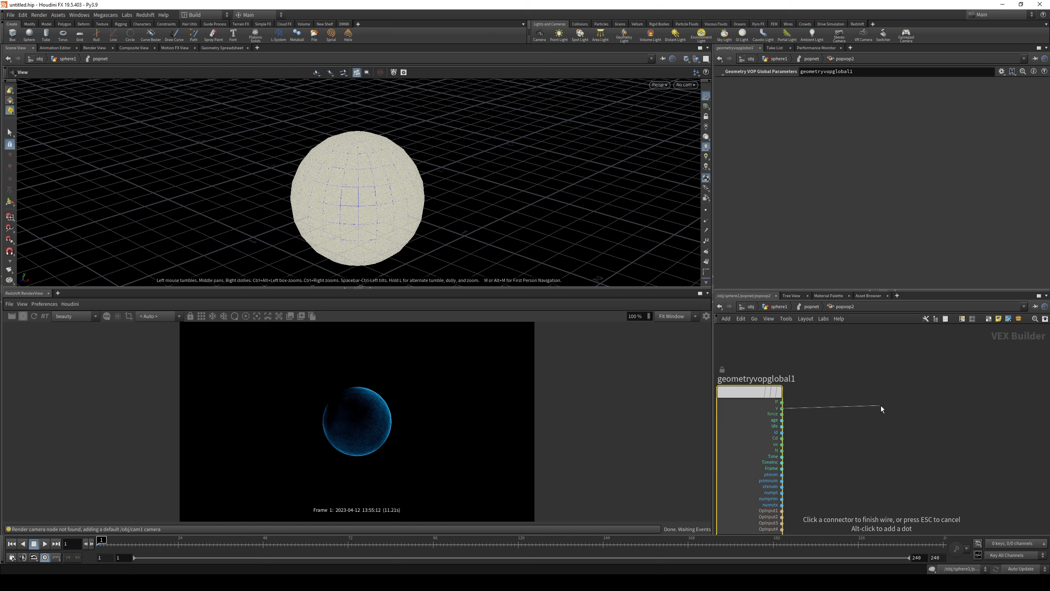
pyautogui.press('Tab')
pyautogui.write('no')
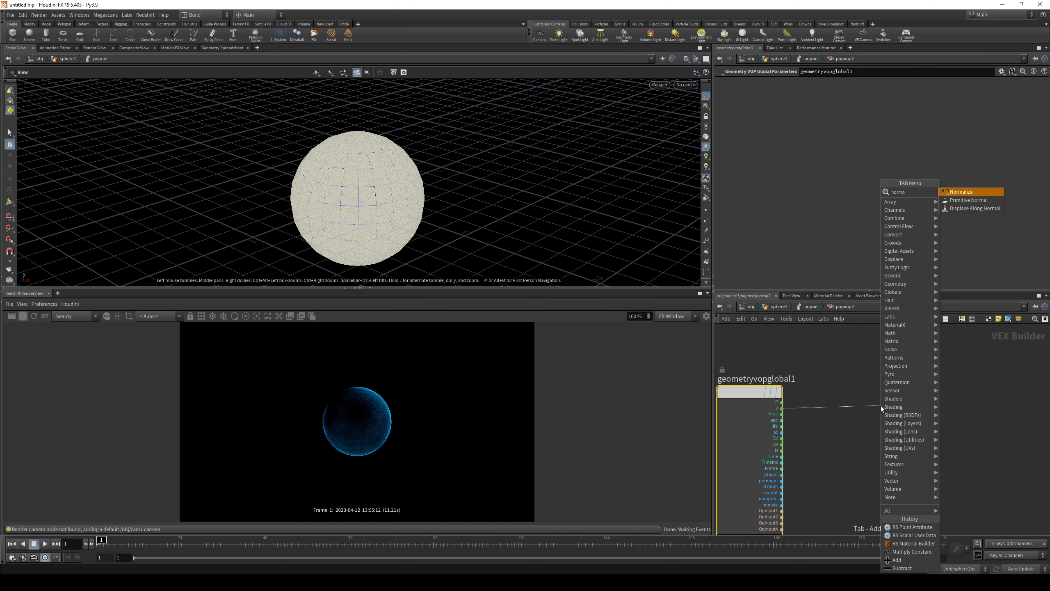
pyautogui.press('Return')
pyautogui.click(881, 409)
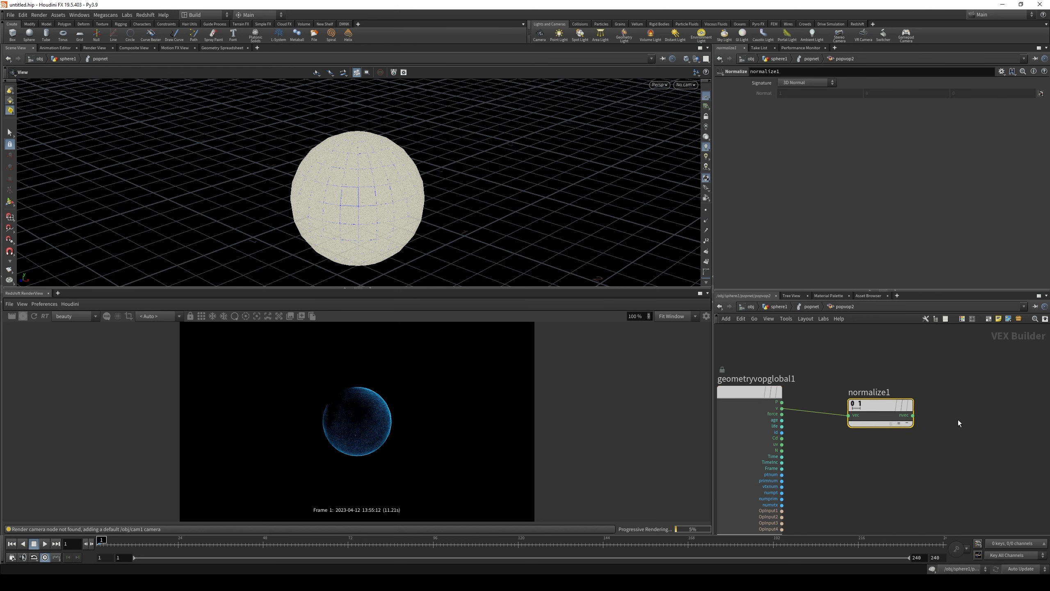
# Step: Go up to popnet and display the node information of popwind1
pyautogui.moveTo(958, 420); pyautogui.dragTo(886, 436, button='middle')
pyautogui.click(809, 306)
pyautogui.moveTo(946, 411); pyautogui.dragTo(930, 475, button='middle')
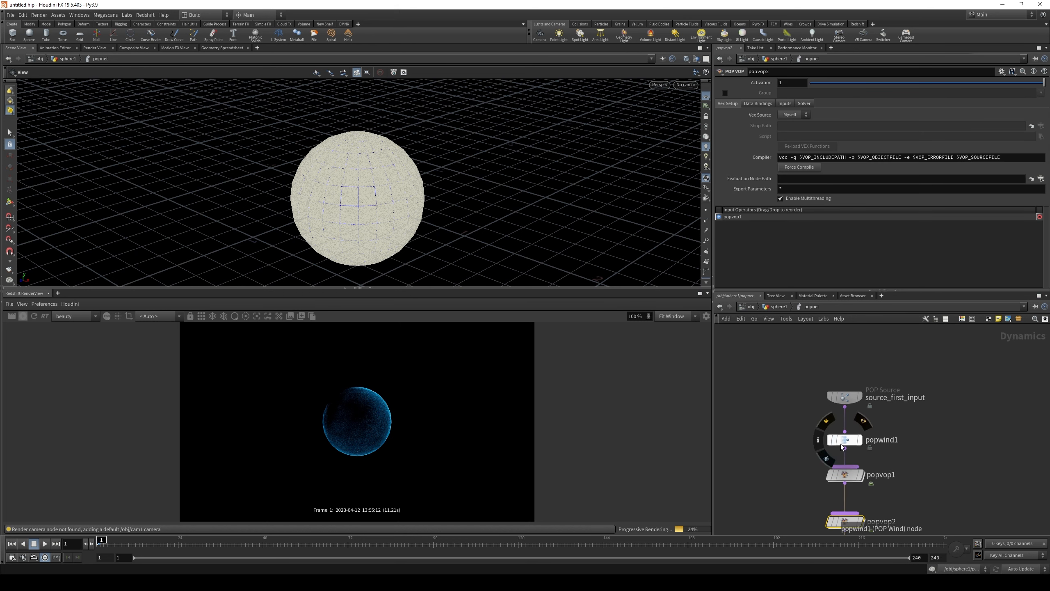
pyautogui.moveTo(843, 442); pyautogui.dragTo(845, 437)
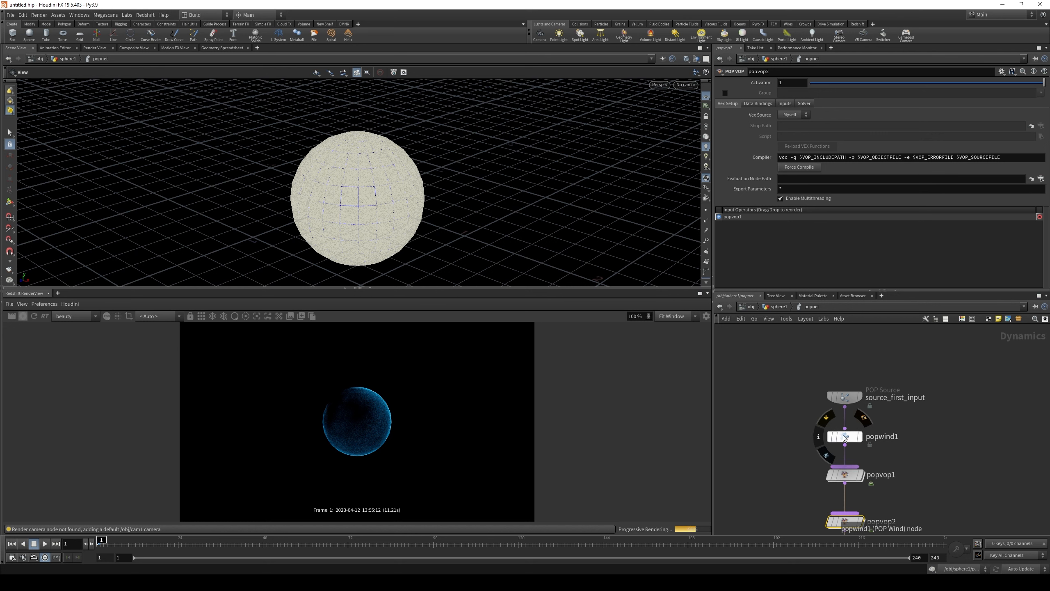
pyautogui.middleClick(844, 439)
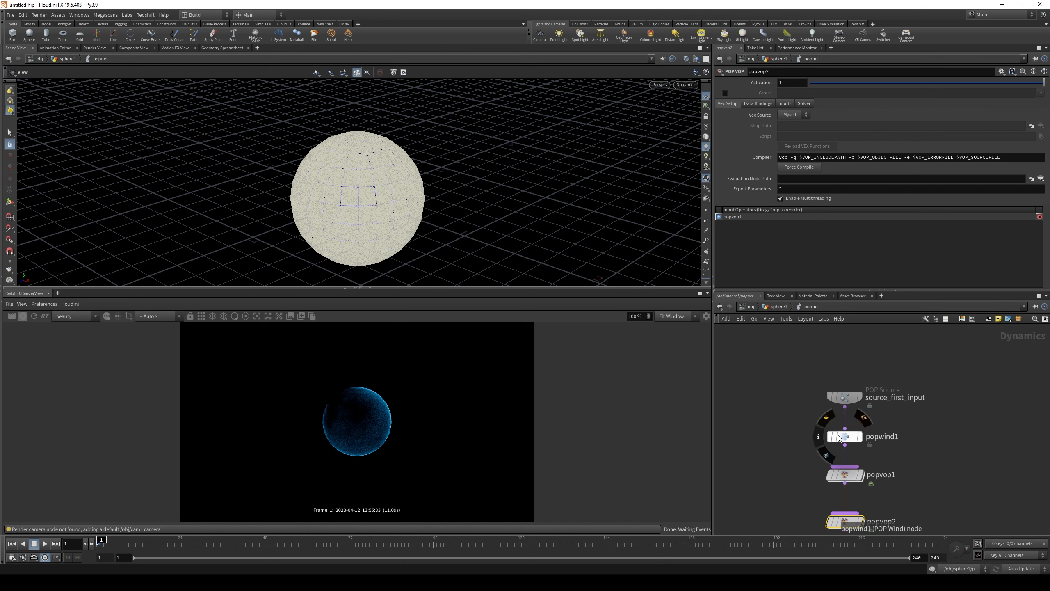
# Step: Pull popwind1 out of the chain to inspect popvop1's attributes, and reinsert it between source_first_input and popvop1
pyautogui.moveTo(845, 436); pyautogui.dragTo(963, 449)
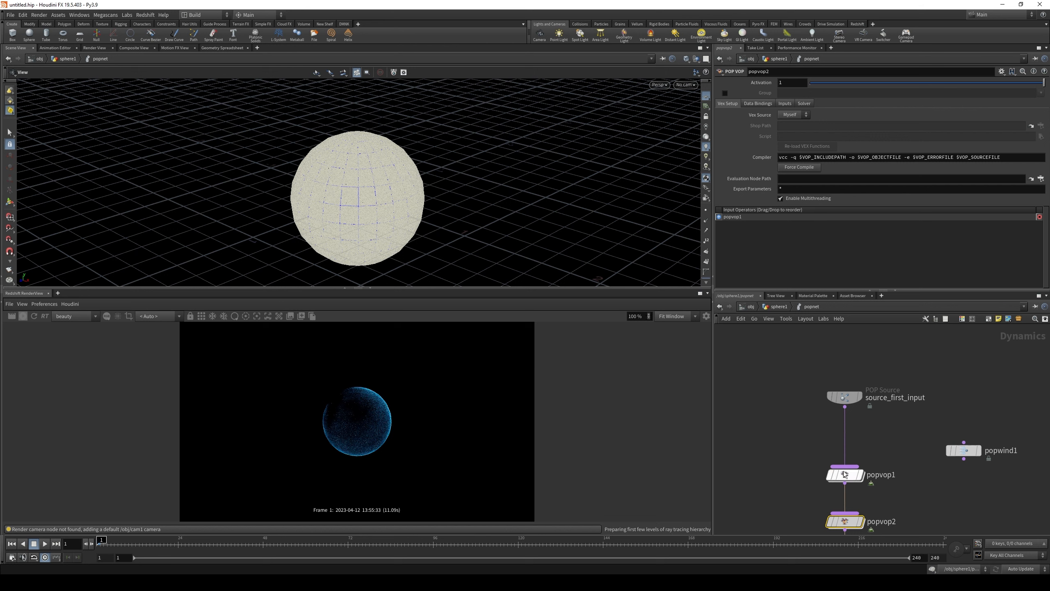
pyautogui.middleClick(844, 473)
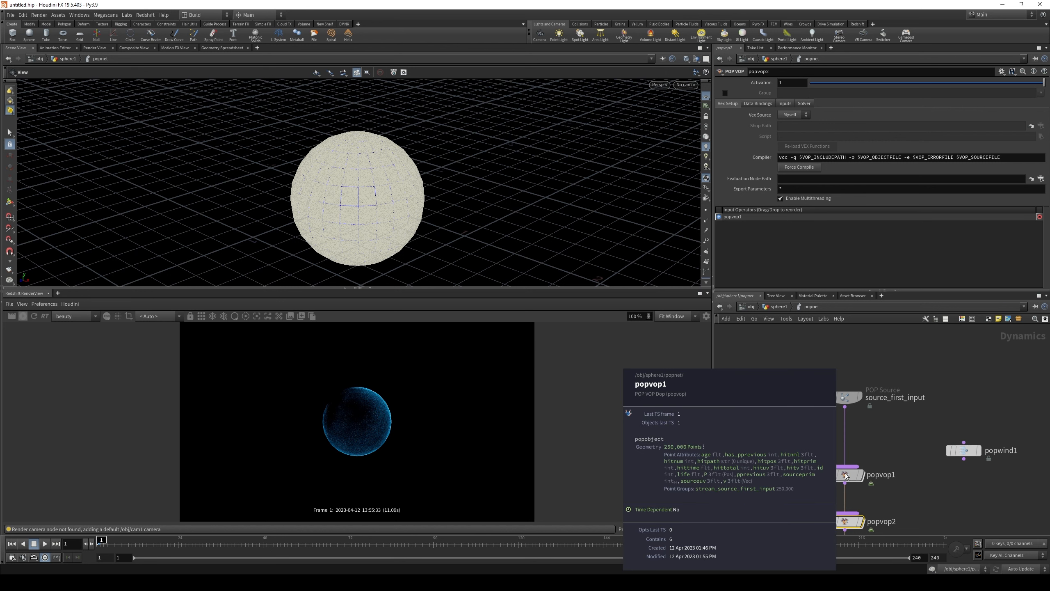
pyautogui.moveTo(965, 452); pyautogui.dragTo(845, 445)
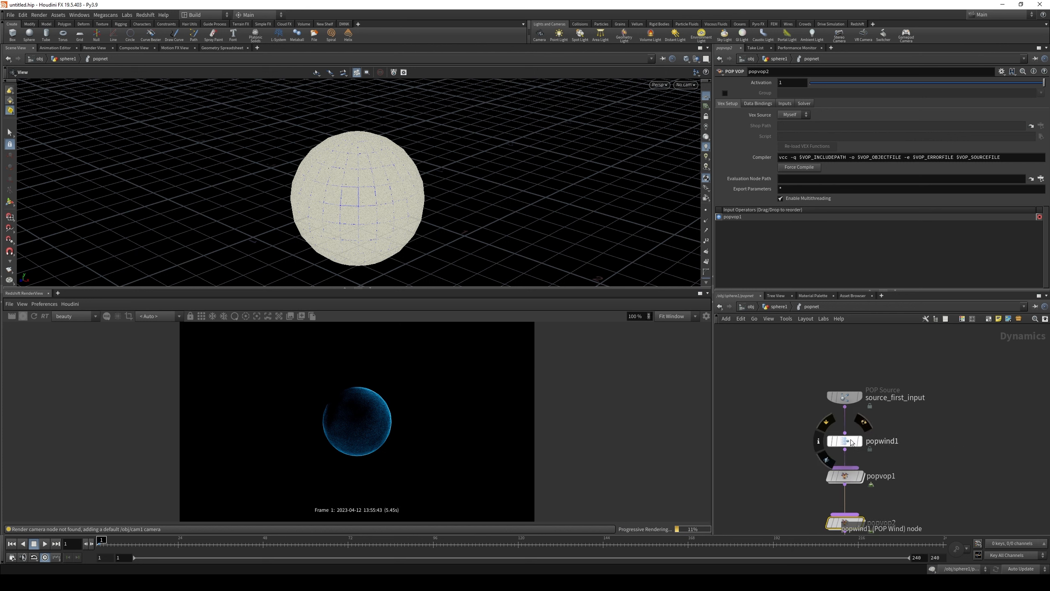
pyautogui.click(843, 441)
pyautogui.moveTo(917, 457); pyautogui.dragTo(916, 391, button='middle')
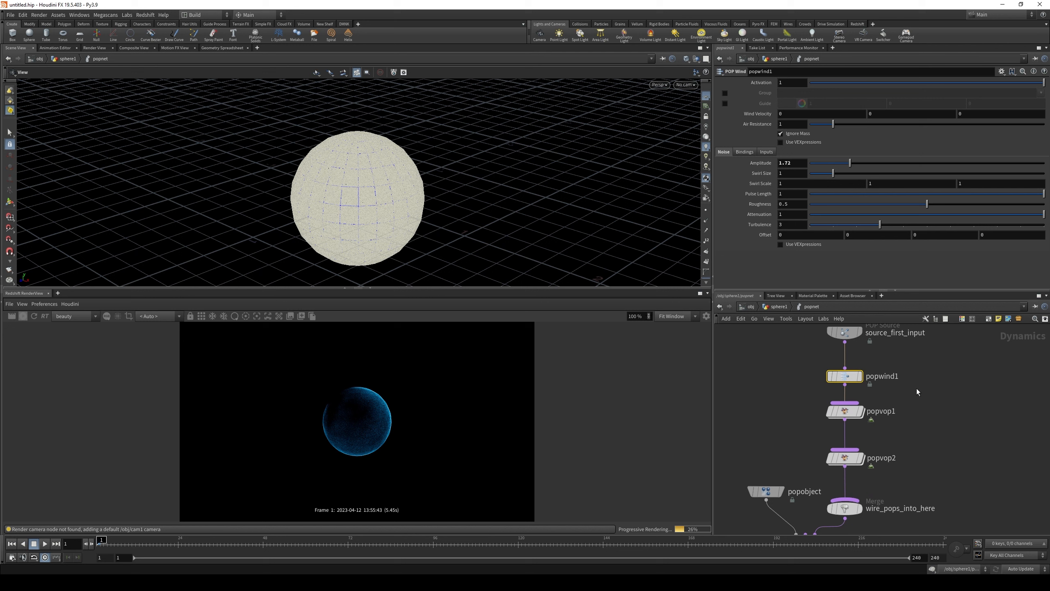
# Step: Go back inside popvop2 and add a Bind node near normalize1
pyautogui.click(847, 460)
pyautogui.doubleClick(847, 461)
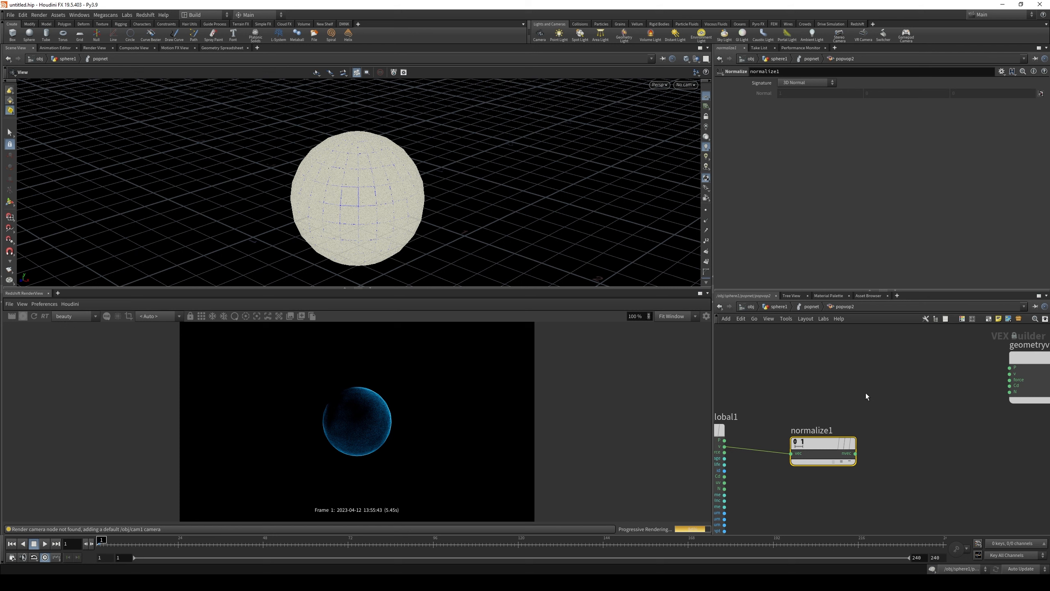
pyautogui.rightClick(881, 400)
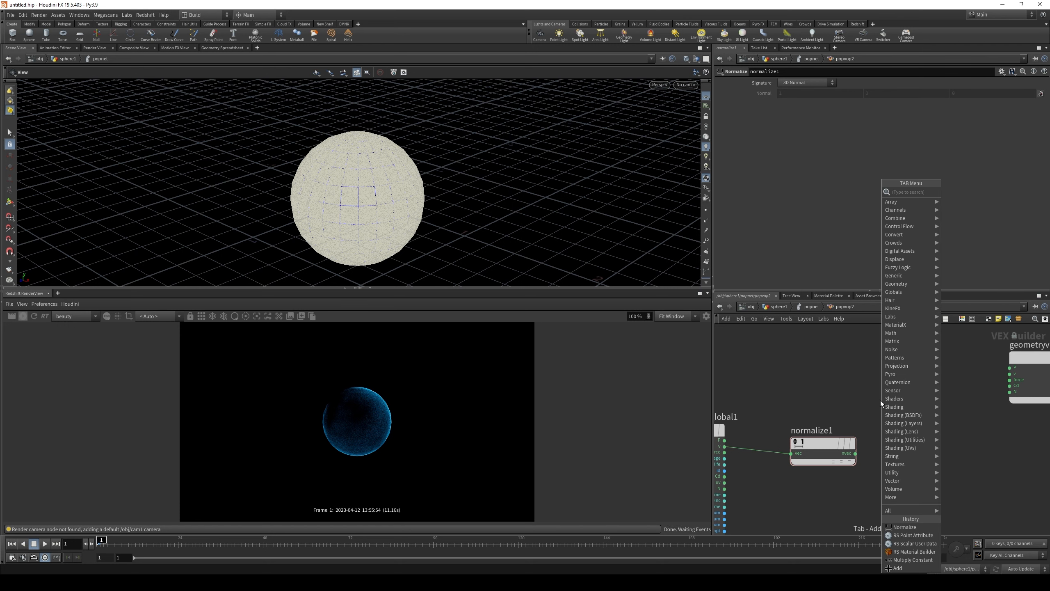
pyautogui.write('bind')
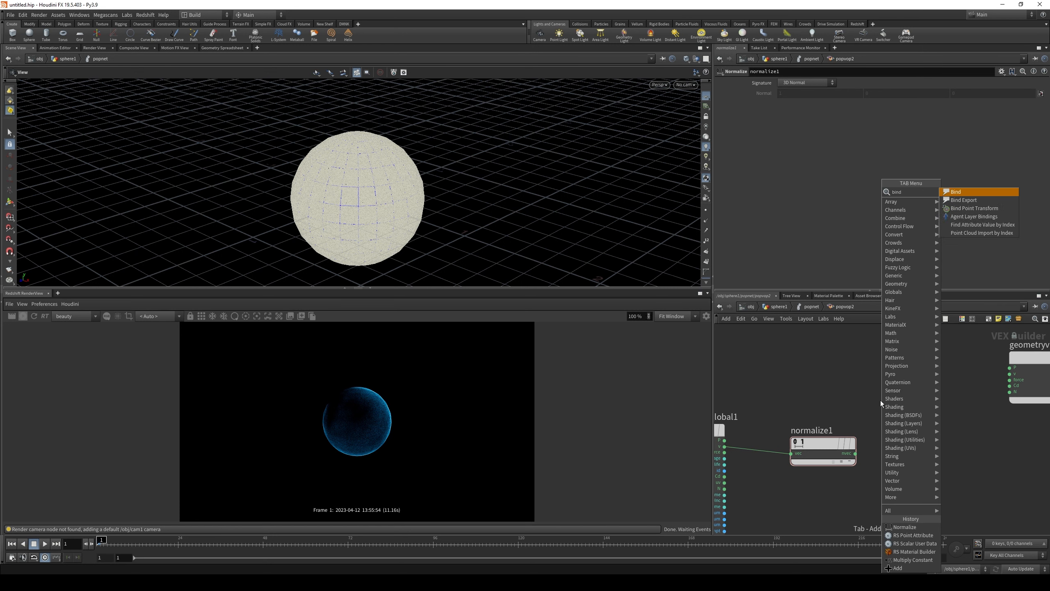
pyautogui.press('Return')
pyautogui.click(881, 400)
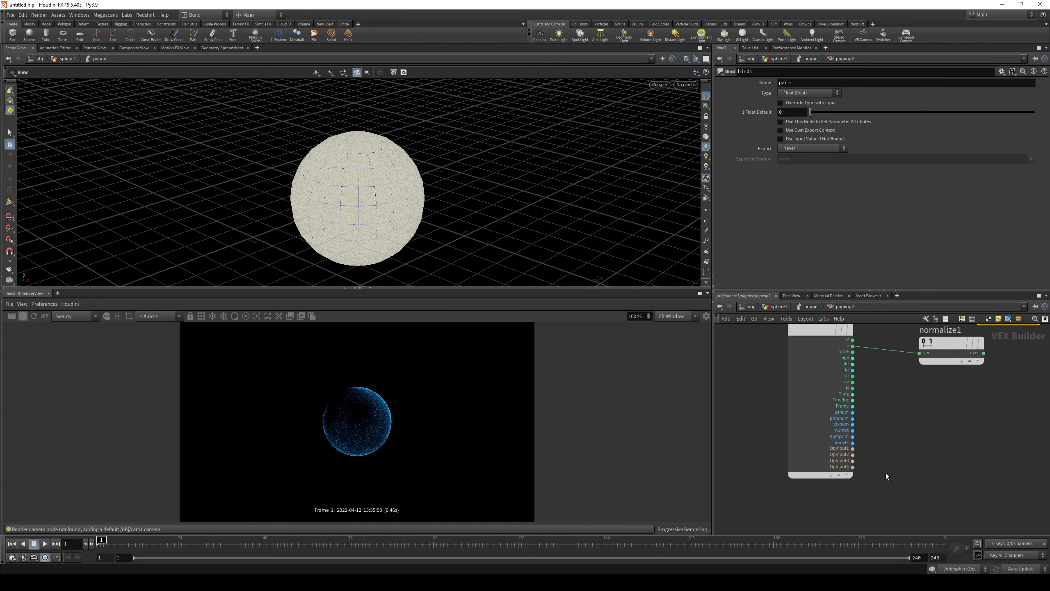
# Step: Place bind1 above normalize1, name its parameter targetv, and set its type to Vector (vector)
pyautogui.click(837, 382)
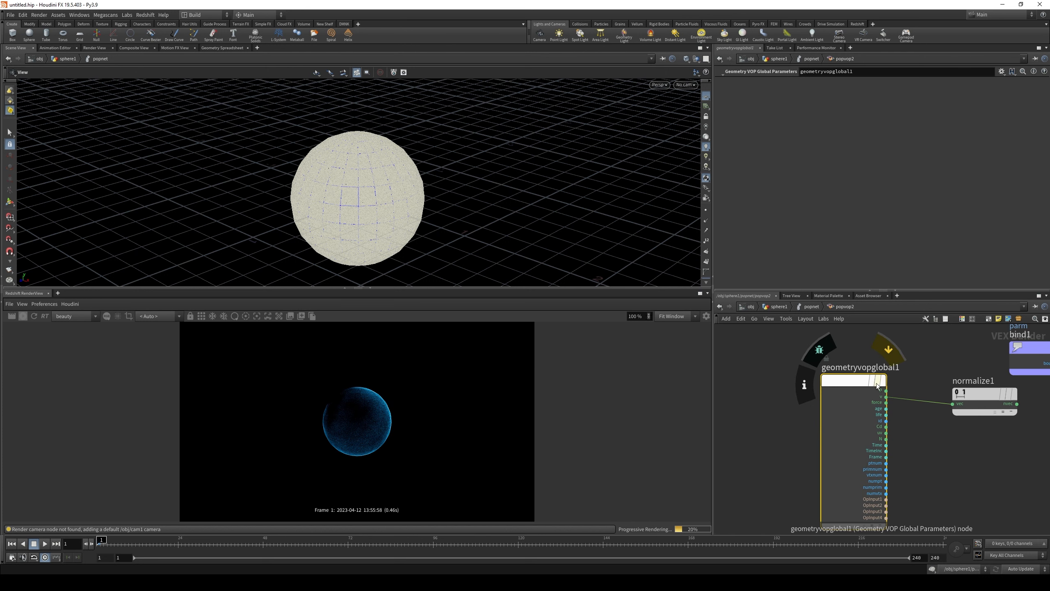
pyautogui.moveTo(927, 457); pyautogui.dragTo(844, 491, button='middle')
pyautogui.click(946, 382)
pyautogui.moveTo(1001, 449); pyautogui.dragTo(881, 491, button='middle')
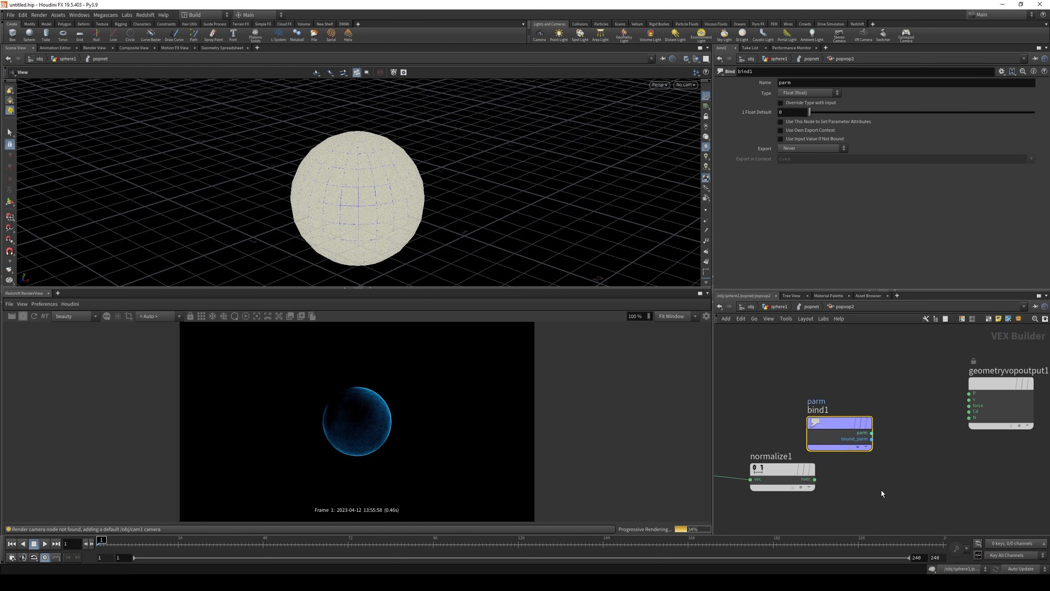
pyautogui.moveTo(840, 426); pyautogui.dragTo(810, 424)
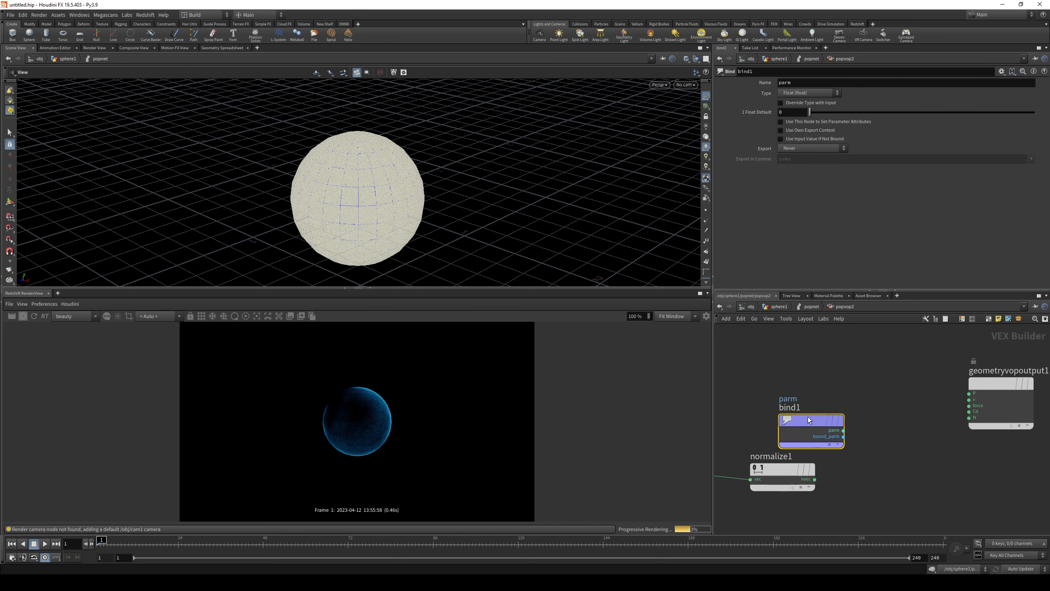
pyautogui.click(822, 81)
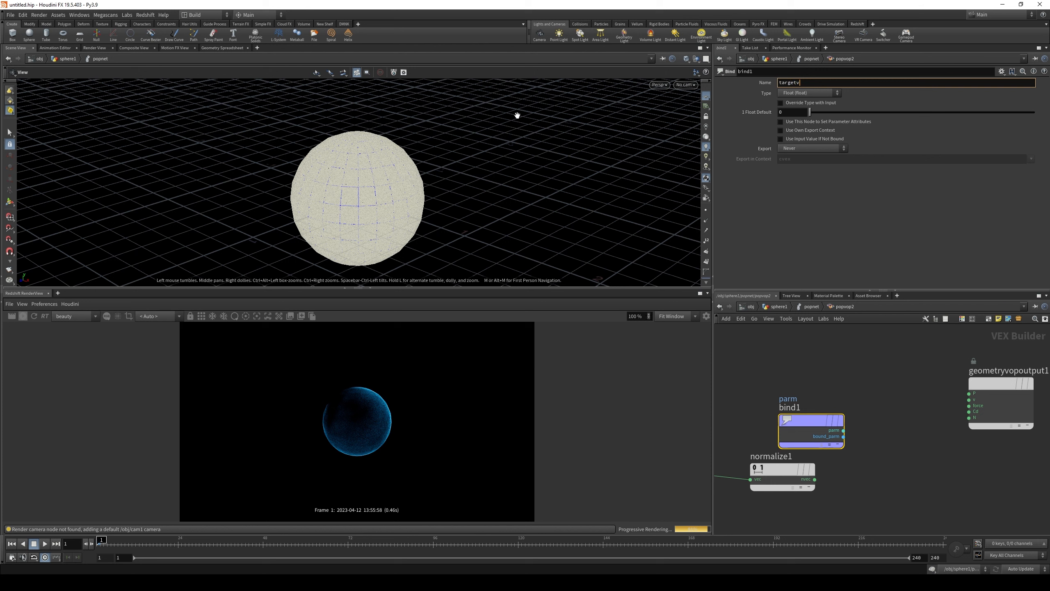
pyautogui.click(789, 95)
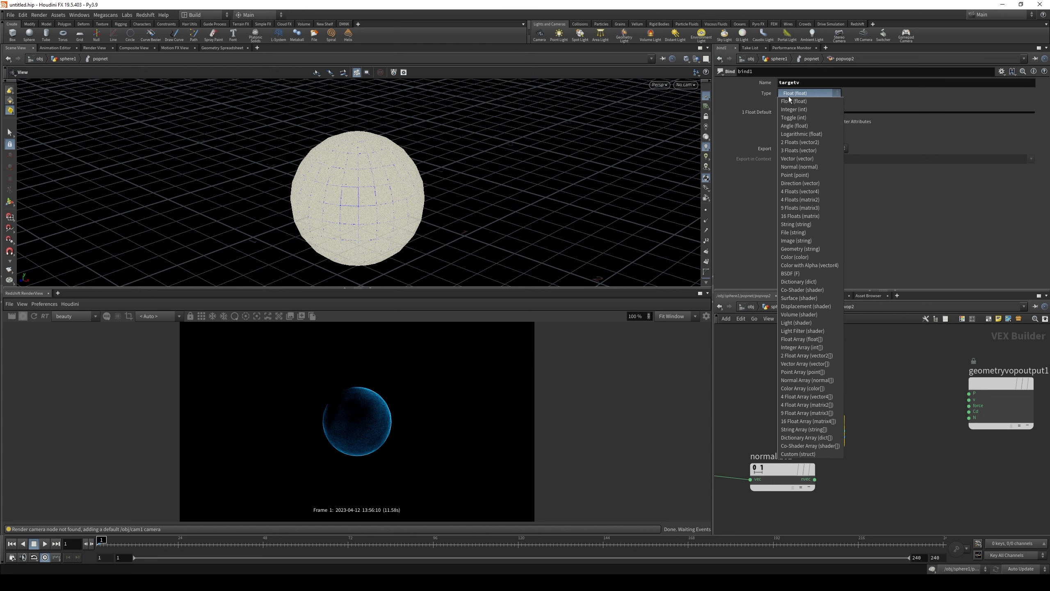
pyautogui.click(809, 159)
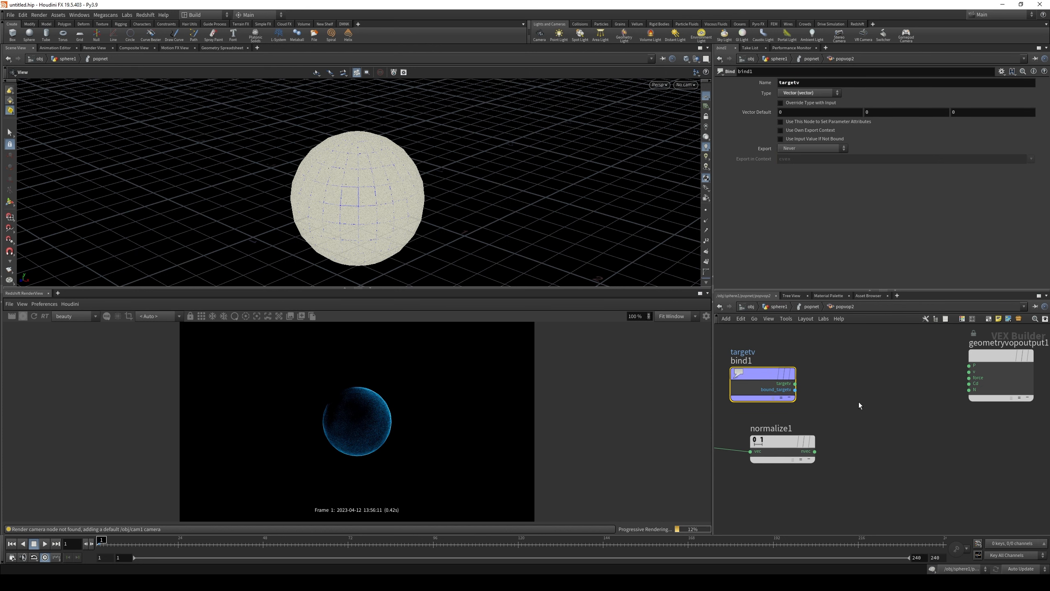
# Step: Create an Add node between normalize1 and geometryvopoutput1
pyautogui.press('Tab')
pyautogui.write('add')
pyautogui.click(932, 193)
pyautogui.click(886, 425)
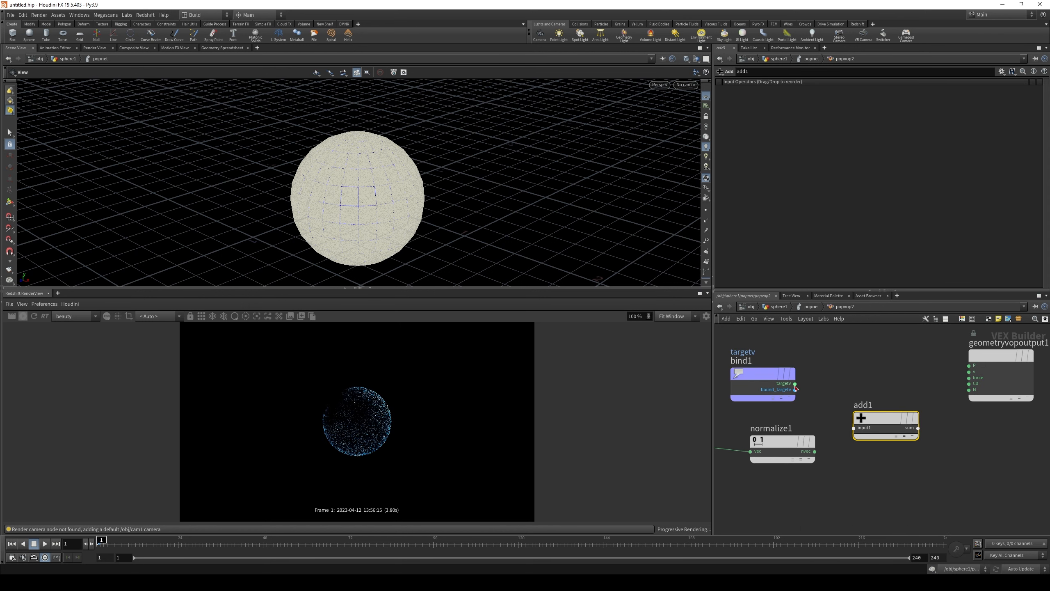
# Step: Wire bind1's targetv and normalize1's output into add1, and connect its sum to the v input of geometryvopoutput1
pyautogui.moveTo(794, 384); pyautogui.dragTo(876, 425)
pyautogui.click(877, 427)
pyautogui.moveTo(814, 451); pyautogui.dragTo(853, 434)
pyautogui.click(917, 428)
pyautogui.moveTo(924, 390); pyautogui.dragTo(942, 445, button='middle')
pyautogui.click(987, 426)
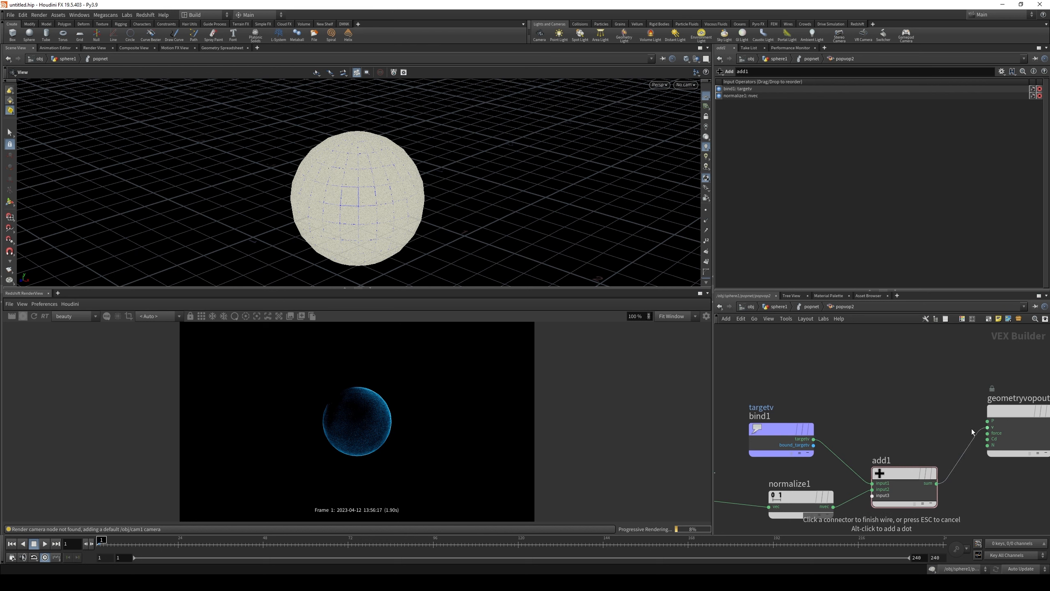
# Step: Advance the simulation to frame 25, refresh the Redshift IPR, and examine the particles through cam1 and from an orbited view
pyautogui.moveTo(206, 540); pyautogui.dragTo(181, 544)
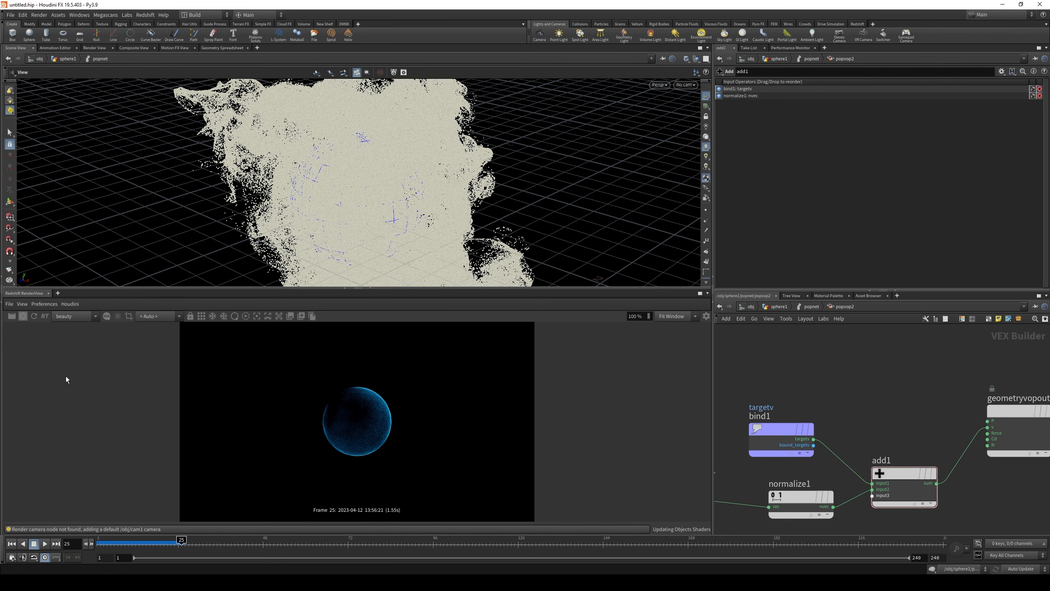
pyautogui.click(34, 316)
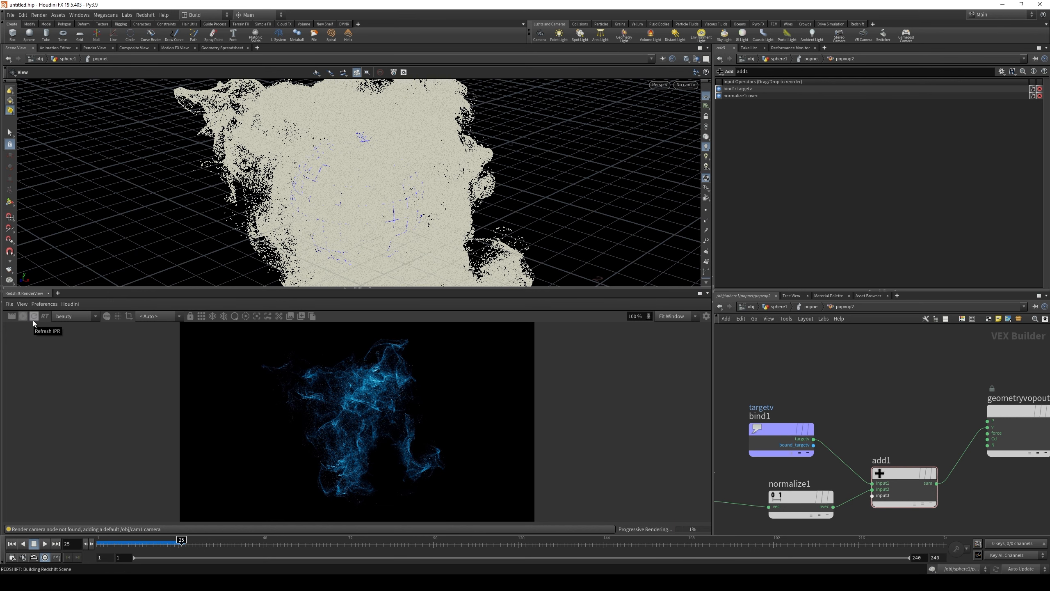
pyautogui.click(684, 84)
pyautogui.click(694, 125)
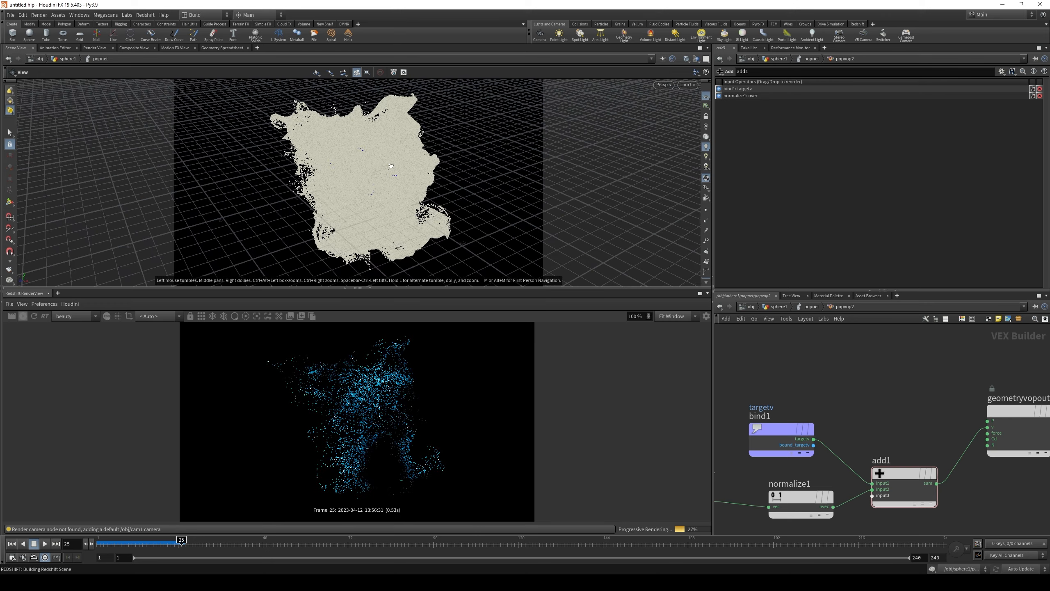
pyautogui.moveTo(391, 166); pyautogui.dragTo(423, 135)
pyautogui.hotkey('space', '1')
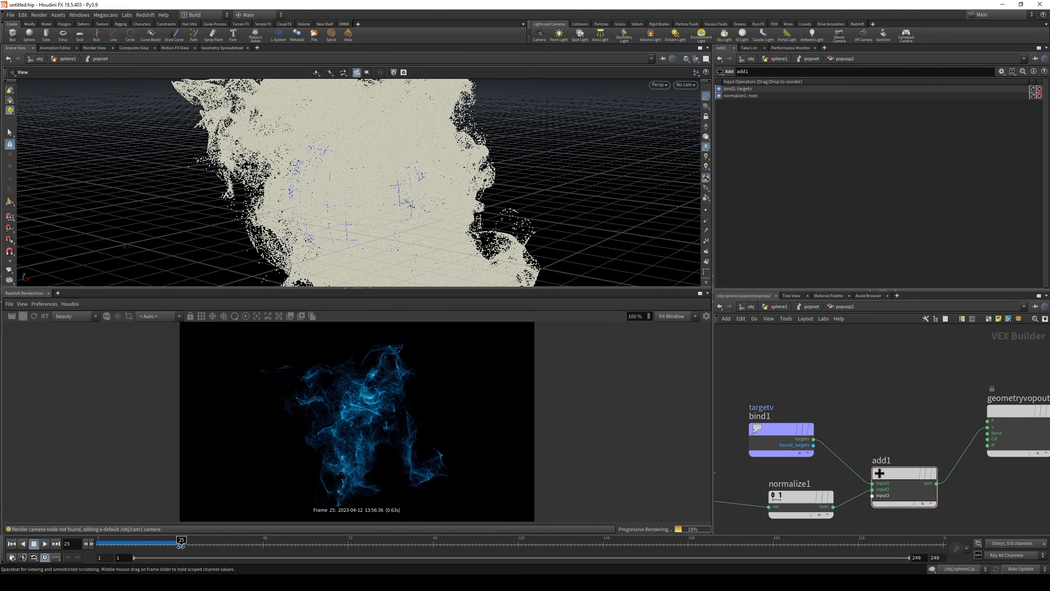
# Step: Go up to popnet, bypass popvop2, and re-simulate from frame 1 to frame 25
pyautogui.click(812, 306)
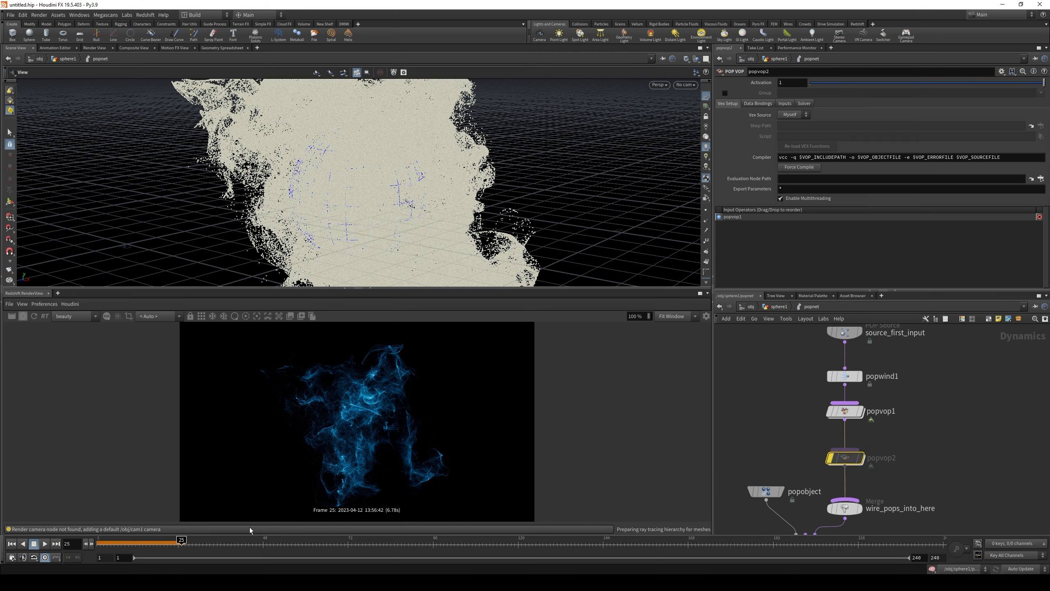
pyautogui.click(12, 544)
pyautogui.click(181, 544)
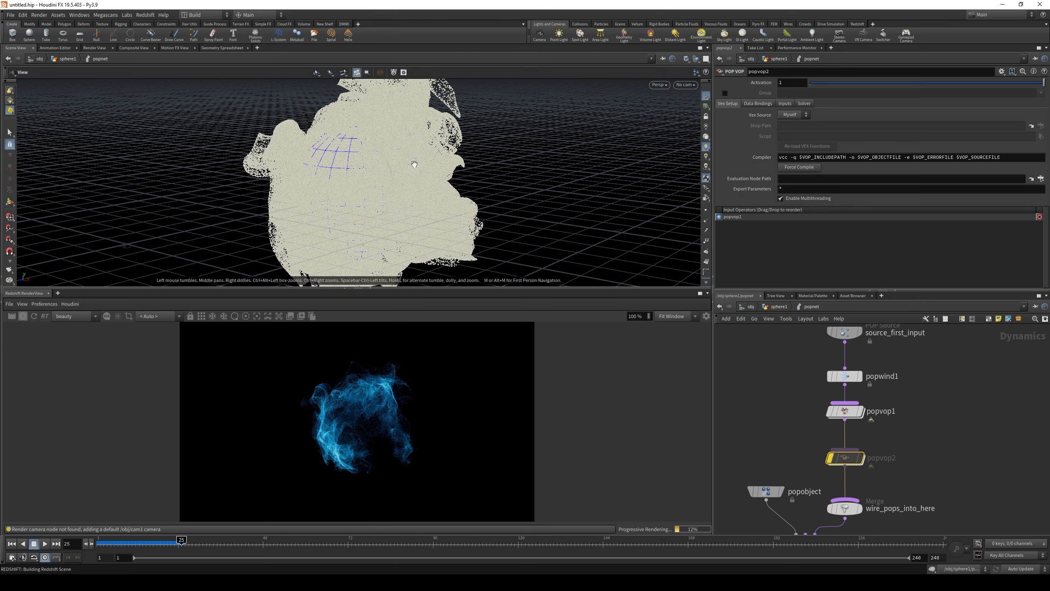
# Step: Examine the particles at frame 25 from below, through cam1, and from above
pyautogui.moveTo(412, 162); pyautogui.dragTo(352, 137)
pyautogui.click(685, 85)
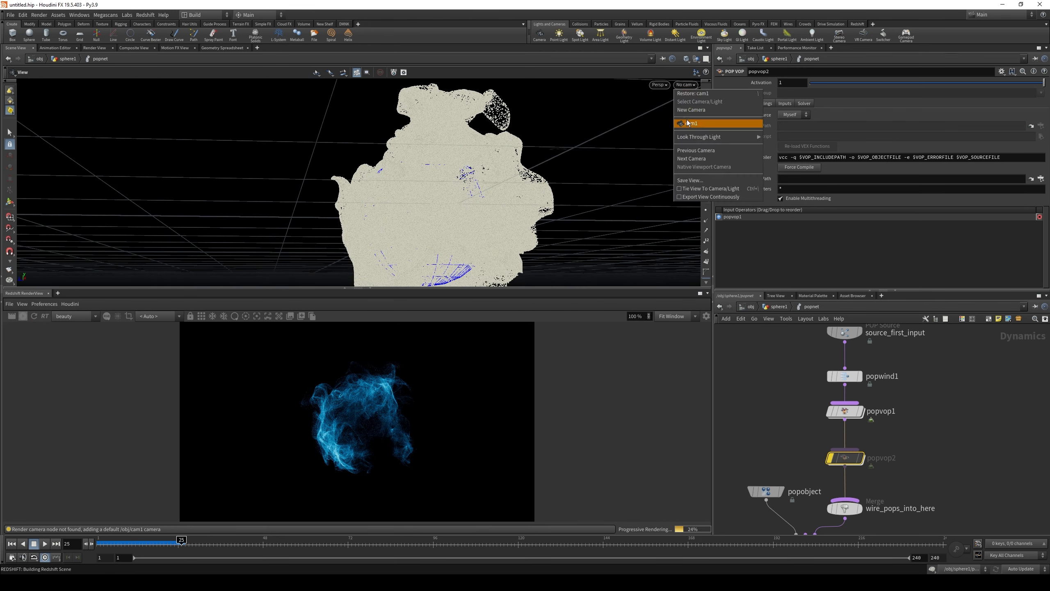
pyautogui.click(702, 124)
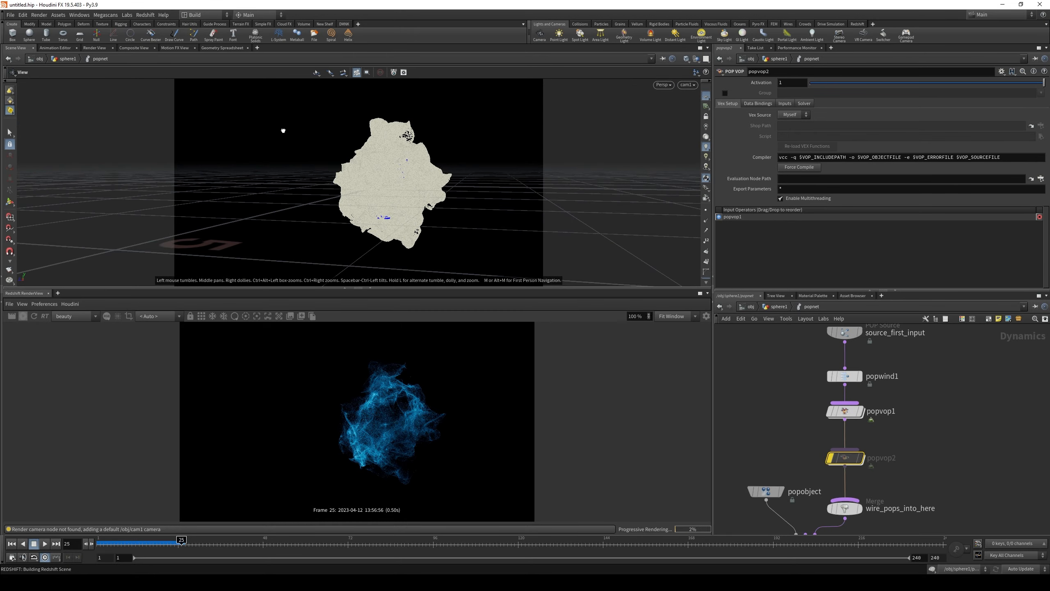
pyautogui.moveTo(283, 130); pyautogui.dragTo(494, 242)
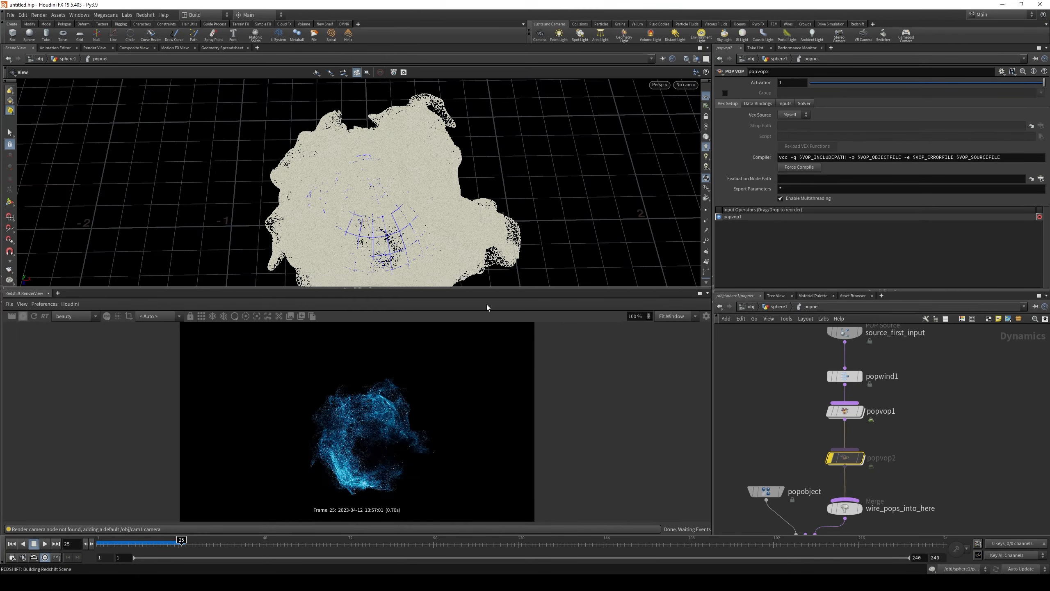
# Step: Check popwind1's parameters, return to frame 1, and turn off the bypass on popvop2
pyautogui.moveTo(963, 427); pyautogui.dragTo(960, 460, button='middle')
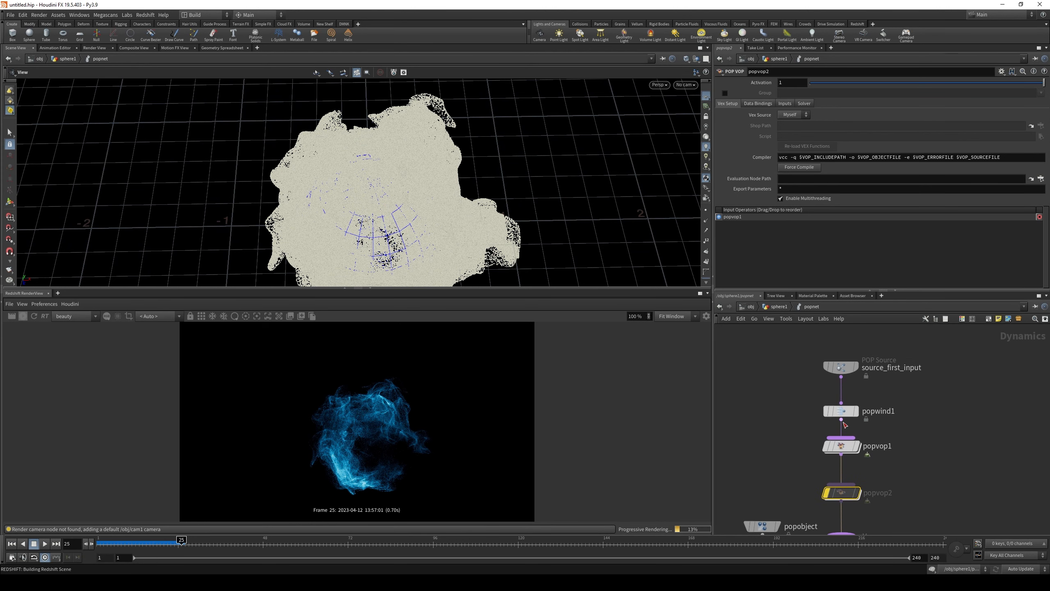
pyautogui.click(839, 412)
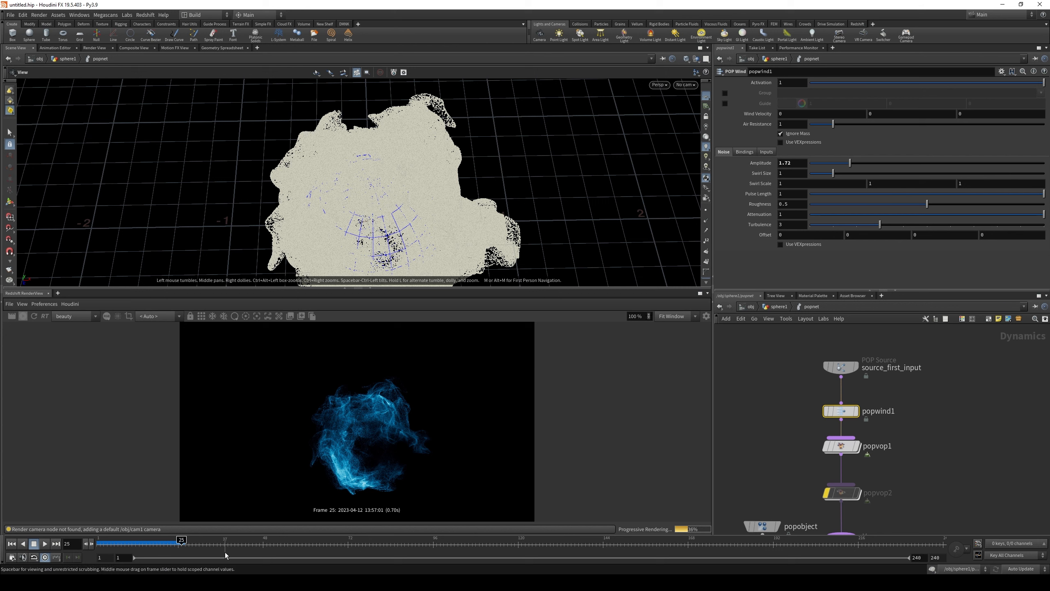
pyautogui.moveTo(841, 510); pyautogui.dragTo(858, 459, button='middle')
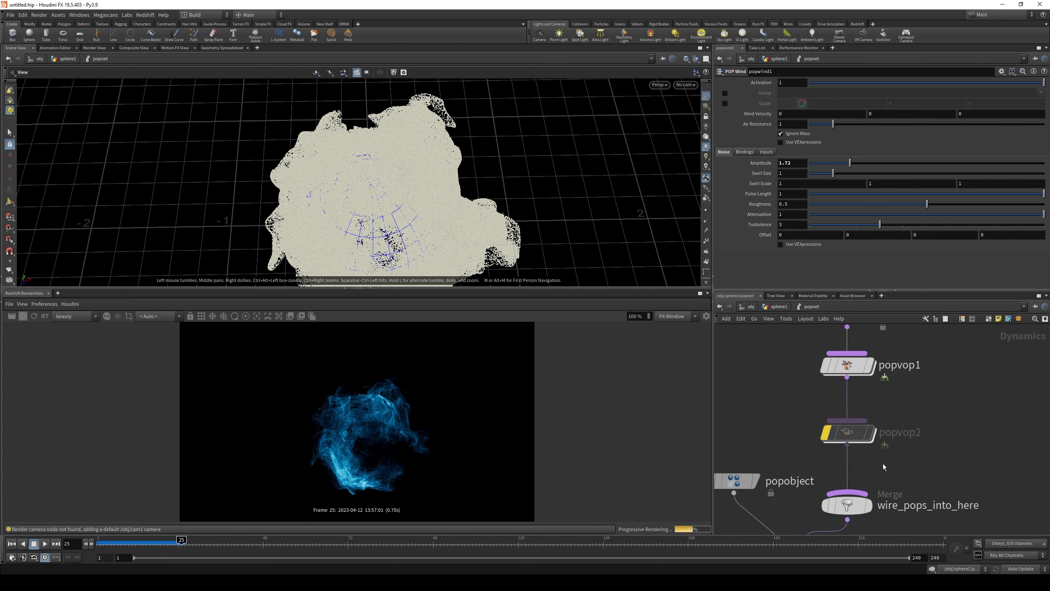
pyautogui.click(12, 543)
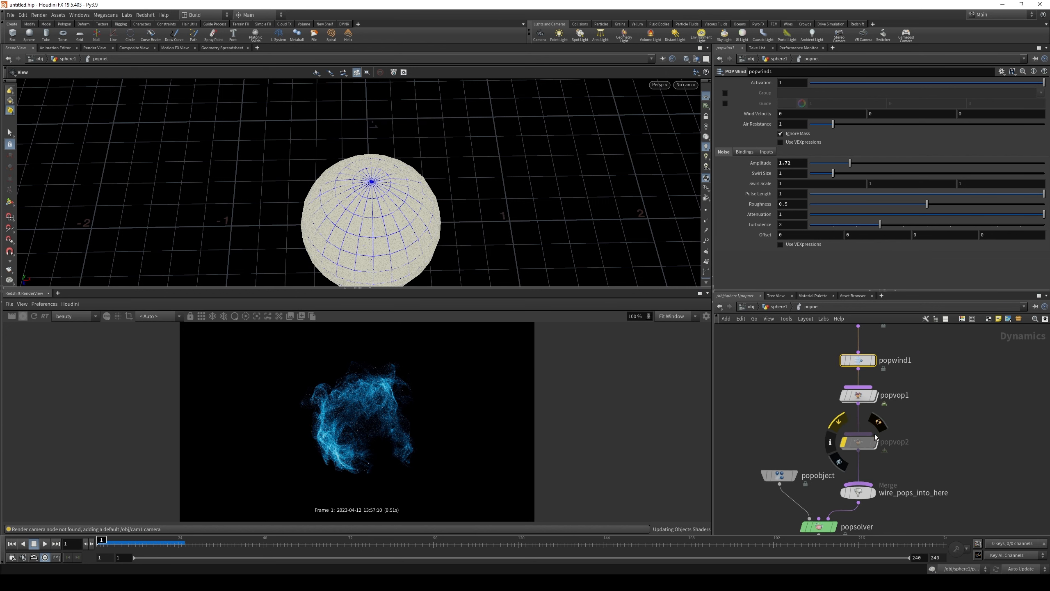
pyautogui.click(861, 440)
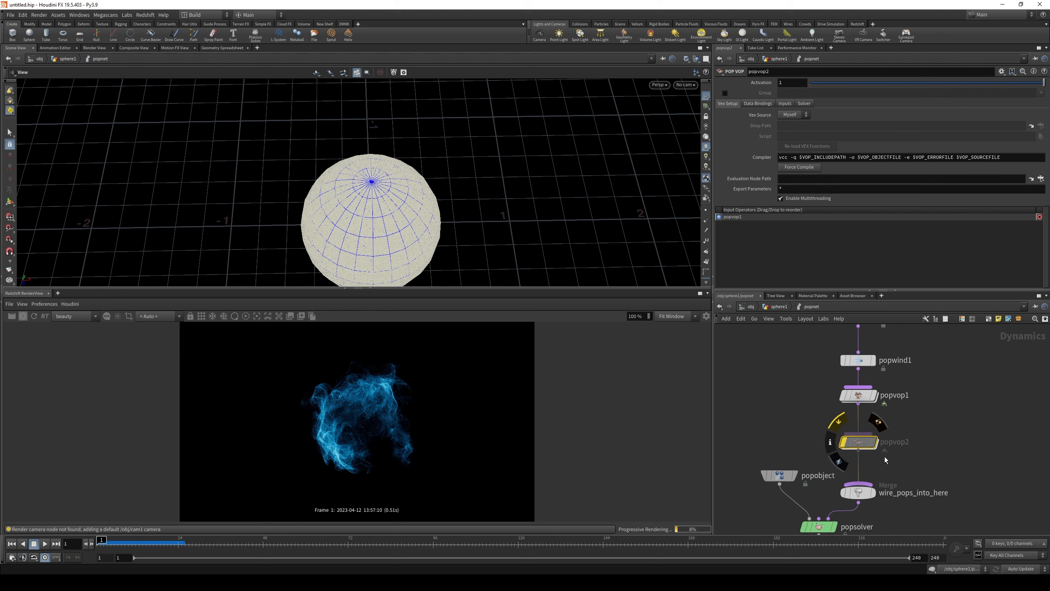
pyautogui.click(838, 421)
# Step: Simulate to frame 27 with popvop2 active, return to frame 1, and select popwind1 to show its parameters
pyautogui.click(188, 543)
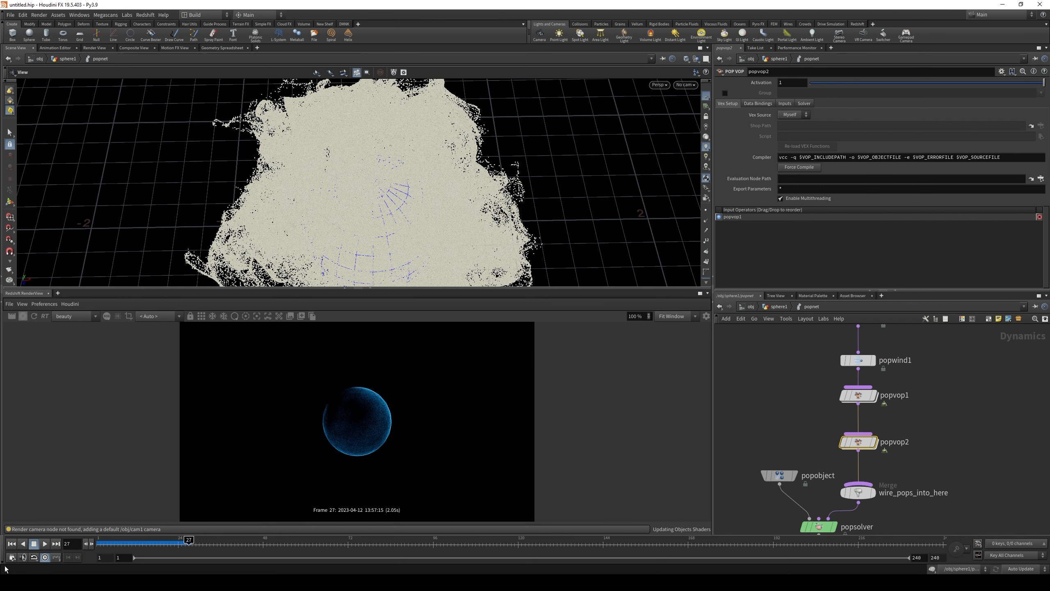
pyautogui.click(12, 544)
pyautogui.click(859, 360)
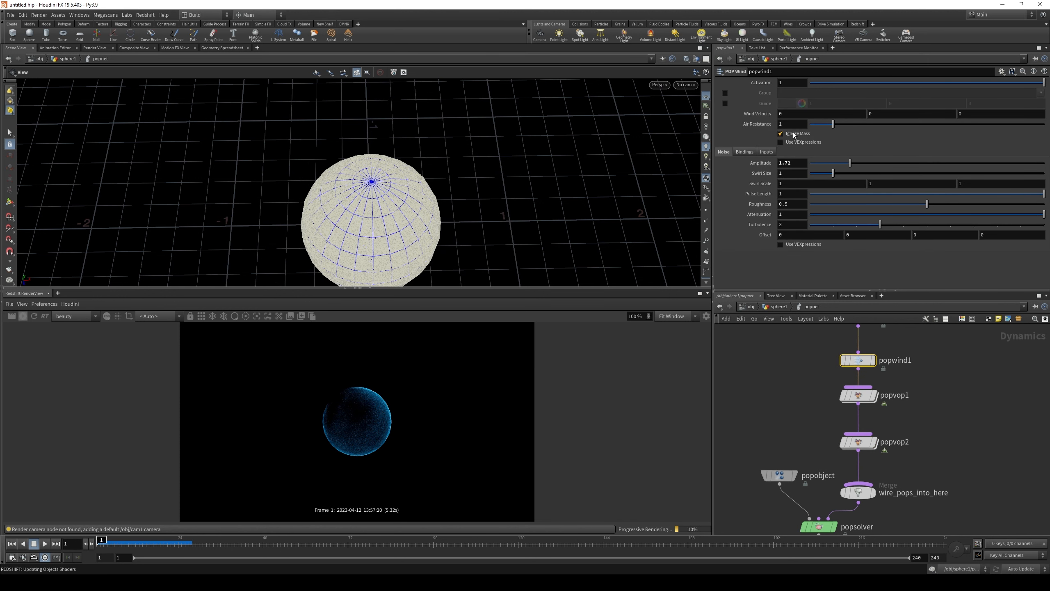
# Step: Set popwind1's noise amplitude to 2.35, simulate to frame 18, and check the particles through cam1
pyautogui.moveTo(861, 161); pyautogui.dragTo(864, 161)
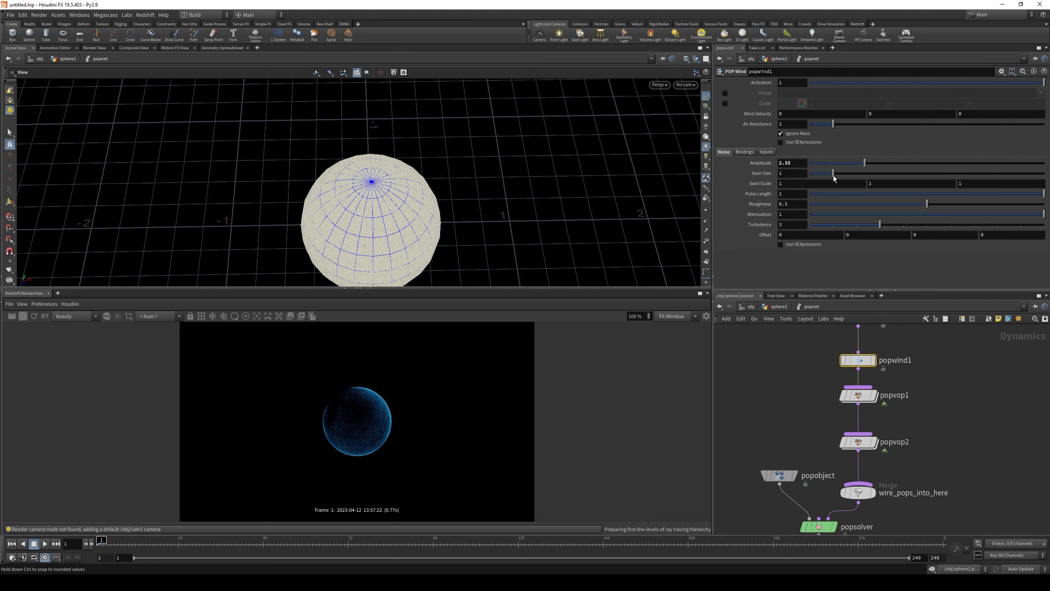
pyautogui.click(157, 545)
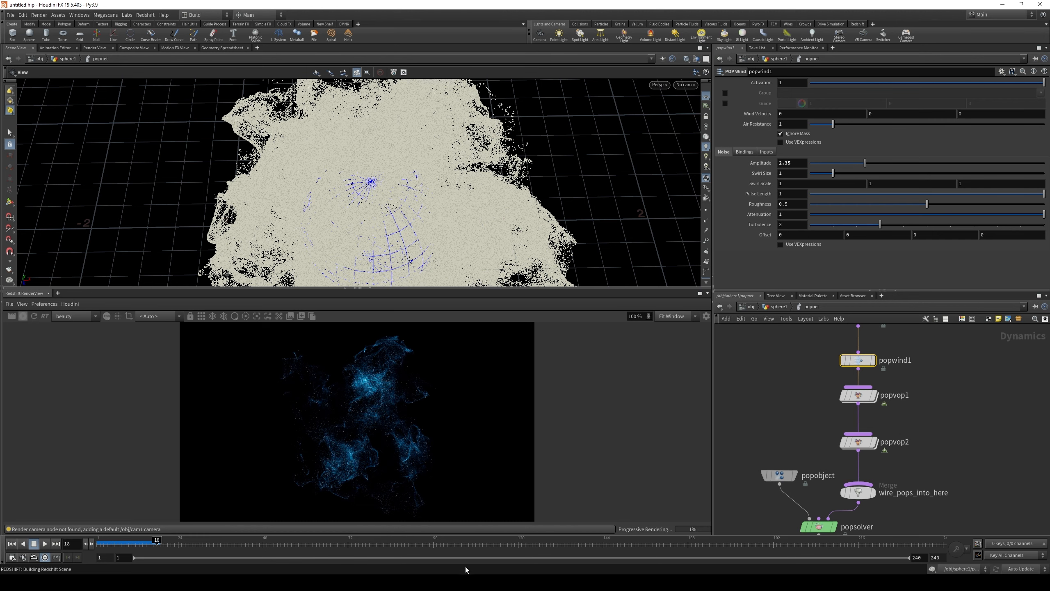
pyautogui.keyDown('alt'); pyautogui.moveTo(554, 205); pyautogui.dragTo(467, 170); pyautogui.keyUp('alt')
pyautogui.click(685, 84)
pyautogui.click(691, 123)
# Step: Add a POP Replicate node beside popwind1 and wire source_first_input into its second input
pyautogui.scroll(3, 467, 170)
pyautogui.scroll(-3, 930, 405)
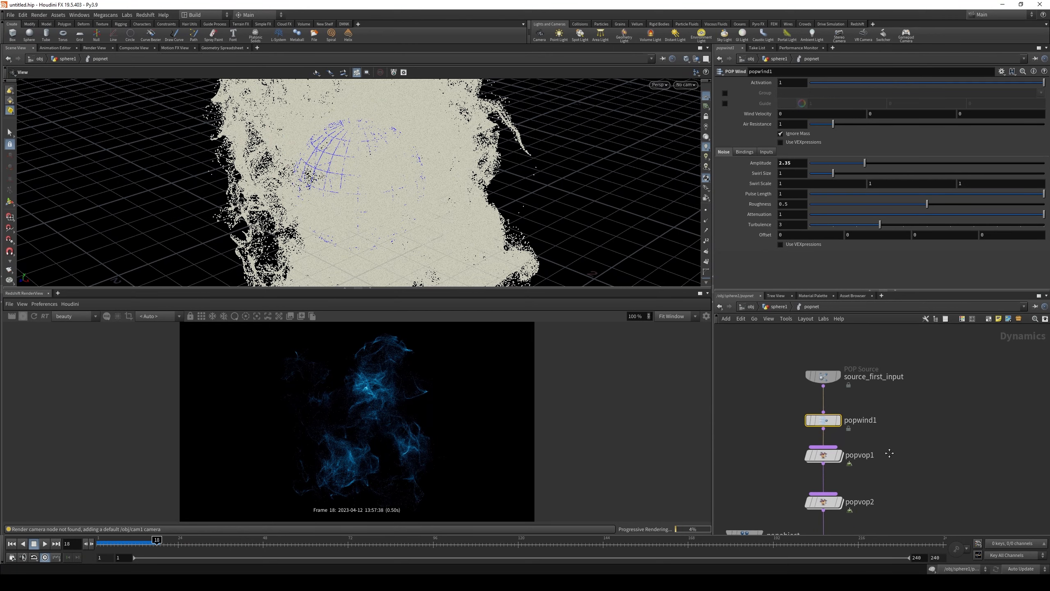
pyautogui.scroll(2, 934, 409)
pyautogui.press('Tab')
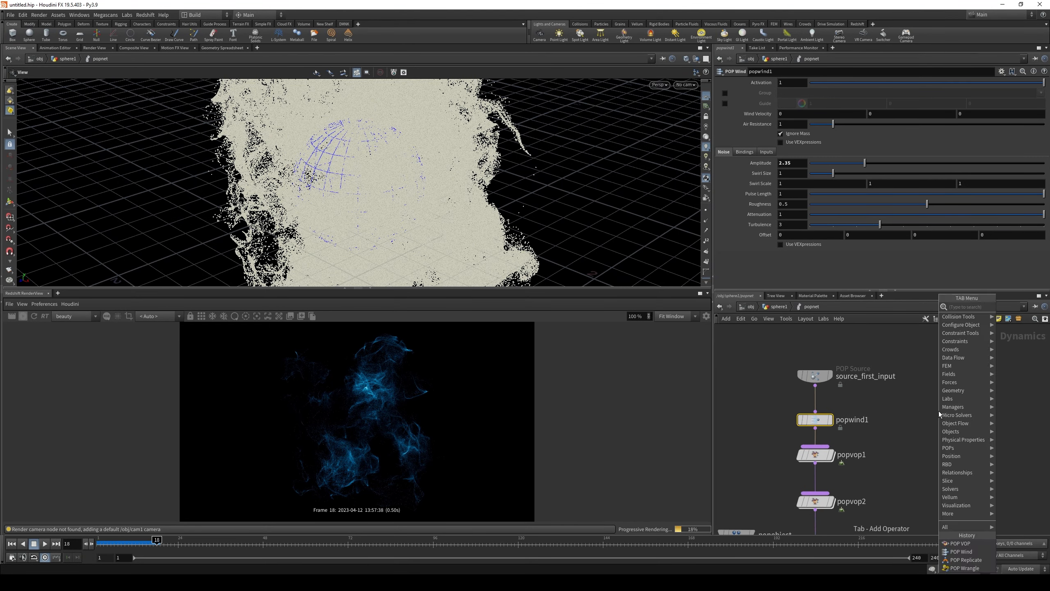
pyautogui.write('popre')
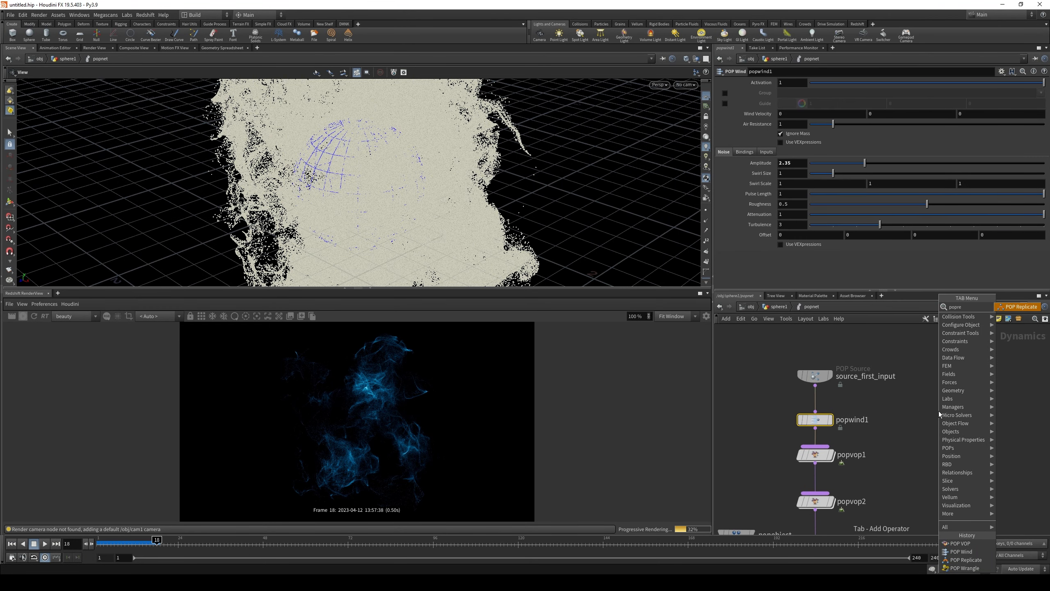
pyautogui.press('Return')
pyautogui.click(939, 411)
pyautogui.moveTo(938, 411); pyautogui.dragTo(931, 421)
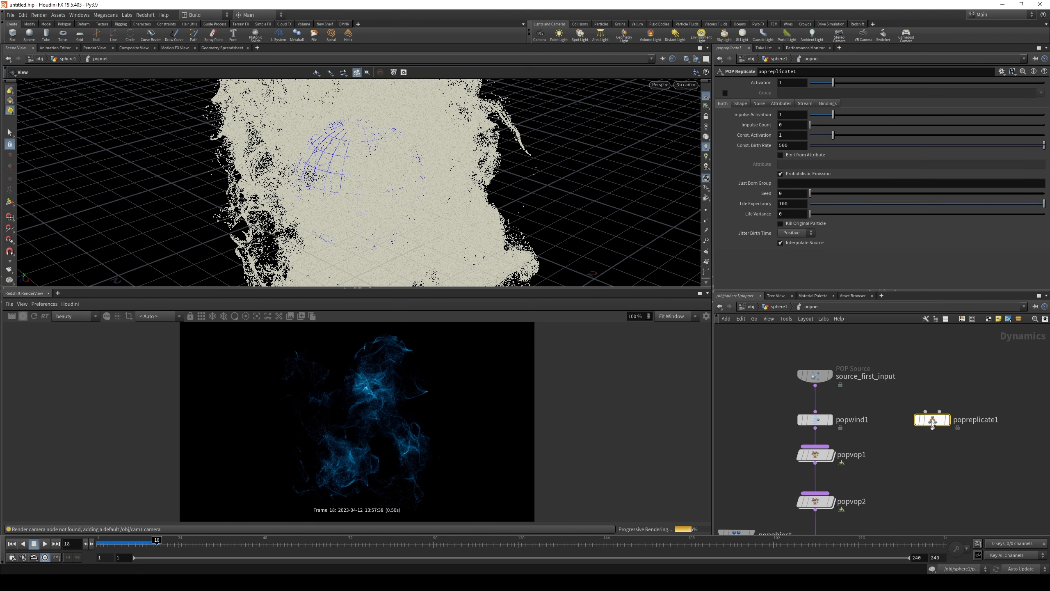
pyautogui.click(814, 385)
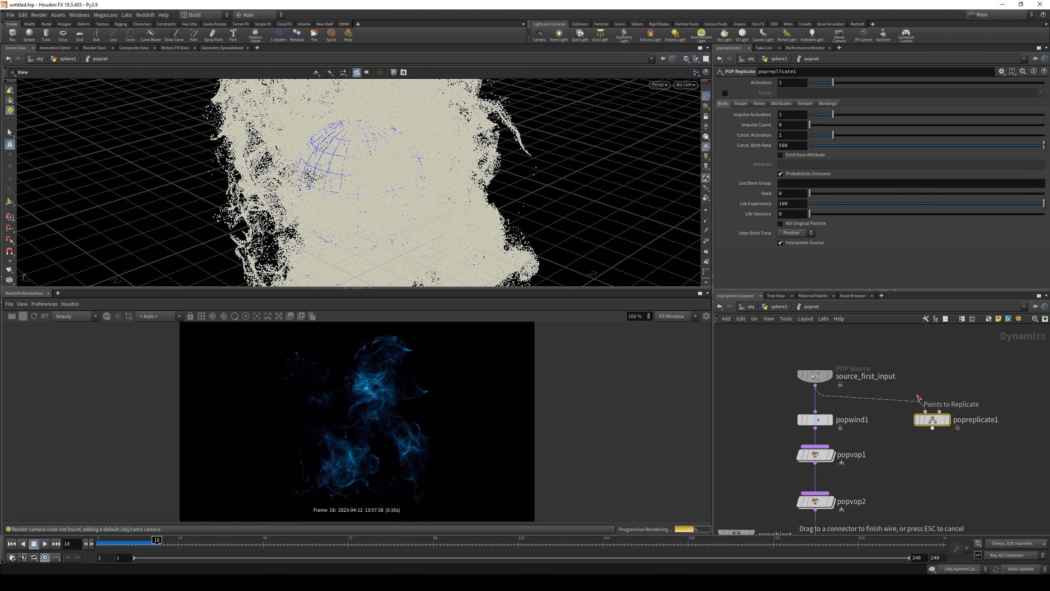
pyautogui.click(944, 408)
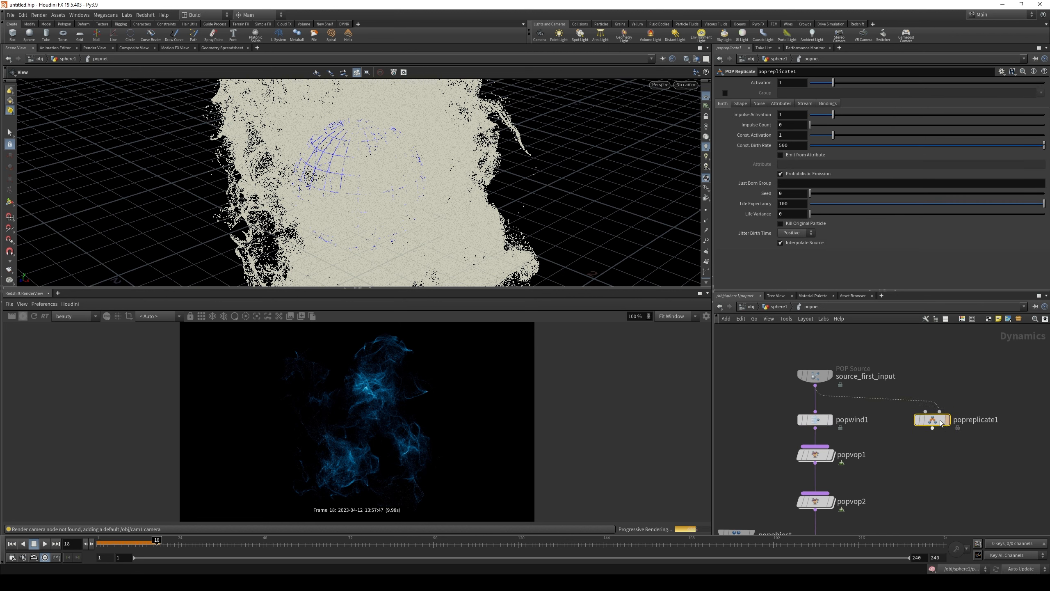
# Step: Set popreplicate1's emission shape to Point
pyautogui.click(743, 105)
pyautogui.click(799, 115)
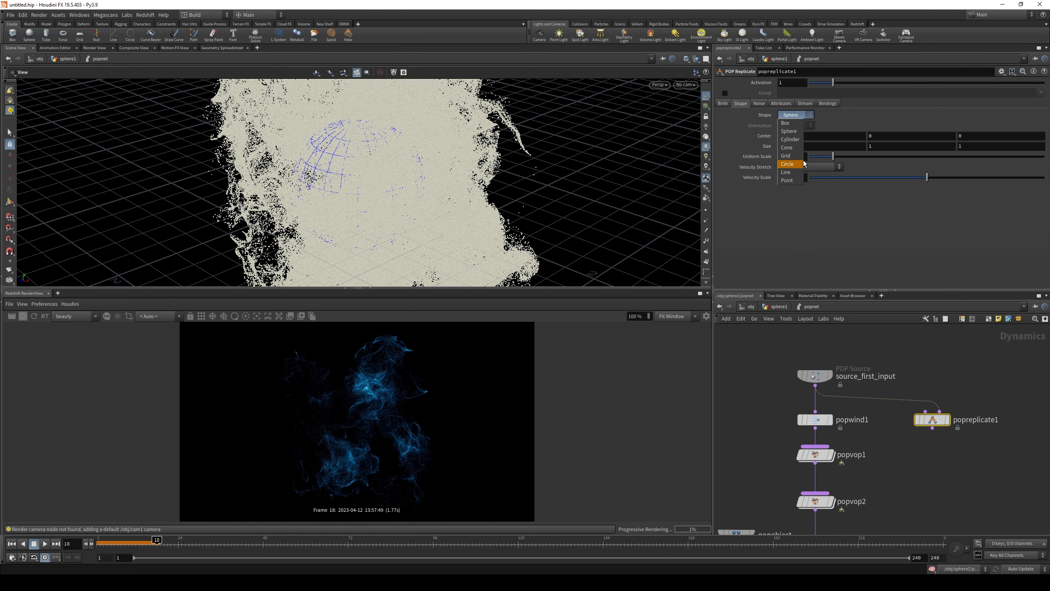
pyautogui.click(787, 180)
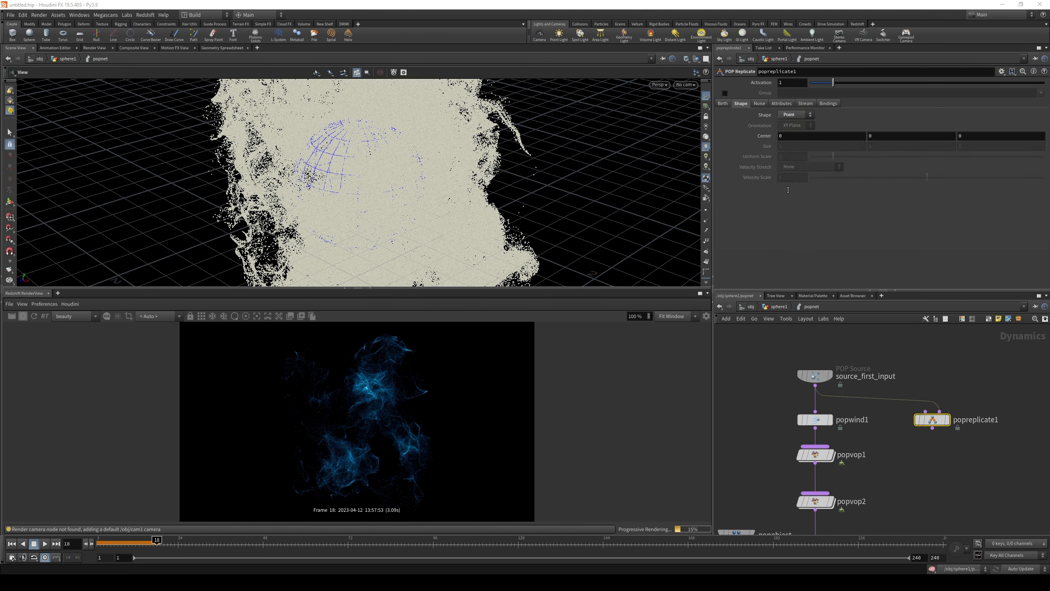
# Step: Set popreplicate1's life expectancy to 1.5, life variance to 0.1 and constant birth rate to 2, and return to frame 1
pyautogui.click(723, 104)
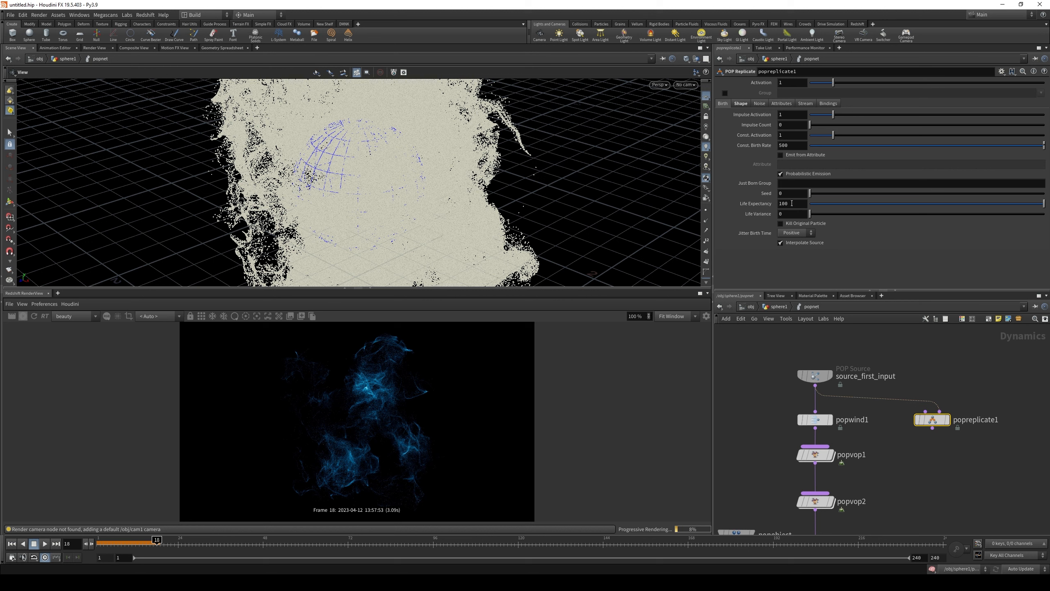
pyautogui.click(796, 203)
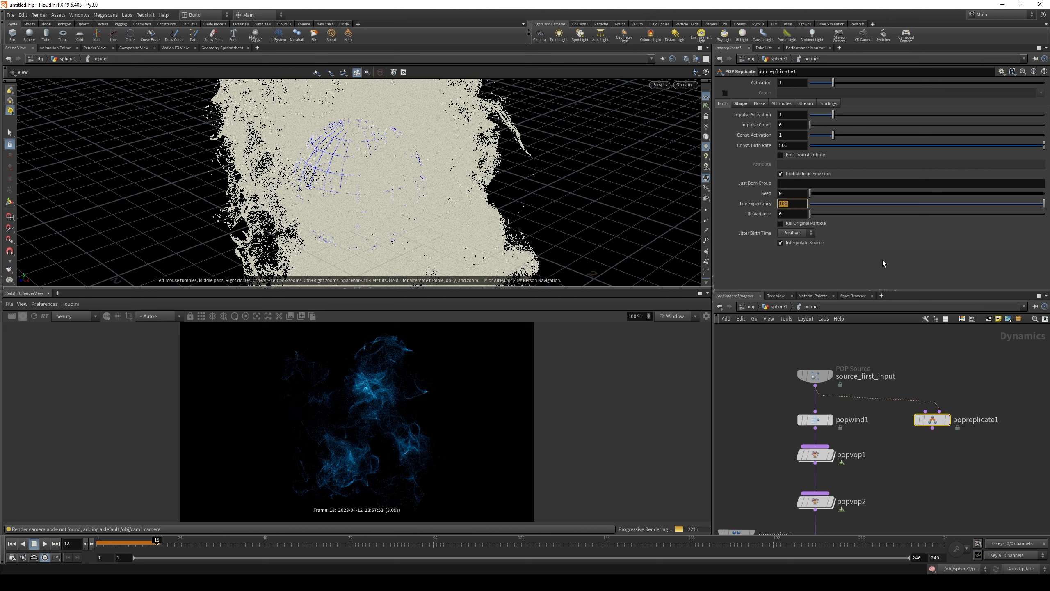
pyautogui.write('1.')
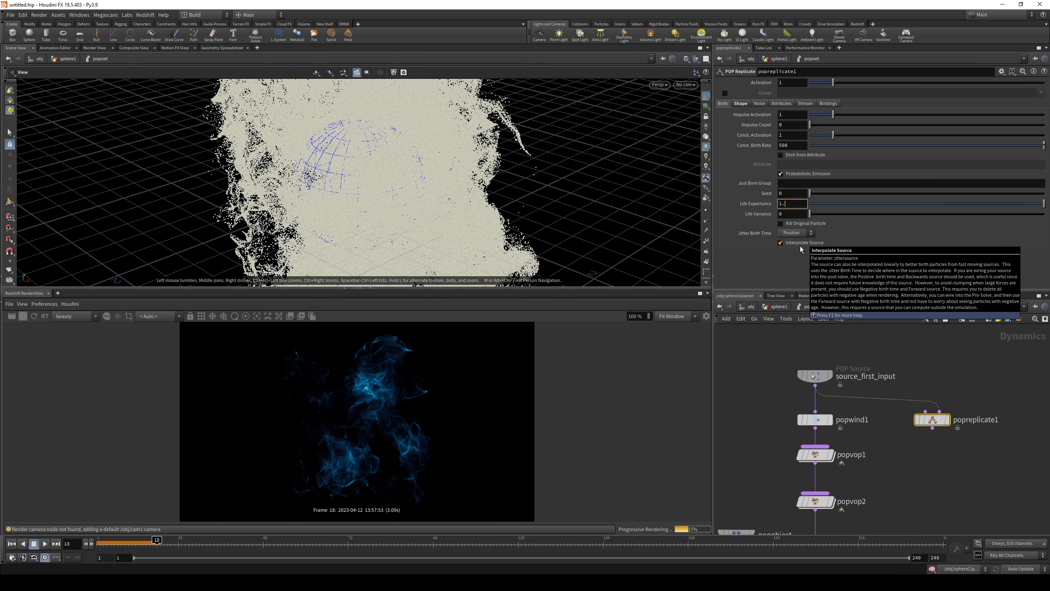
pyautogui.write('5')
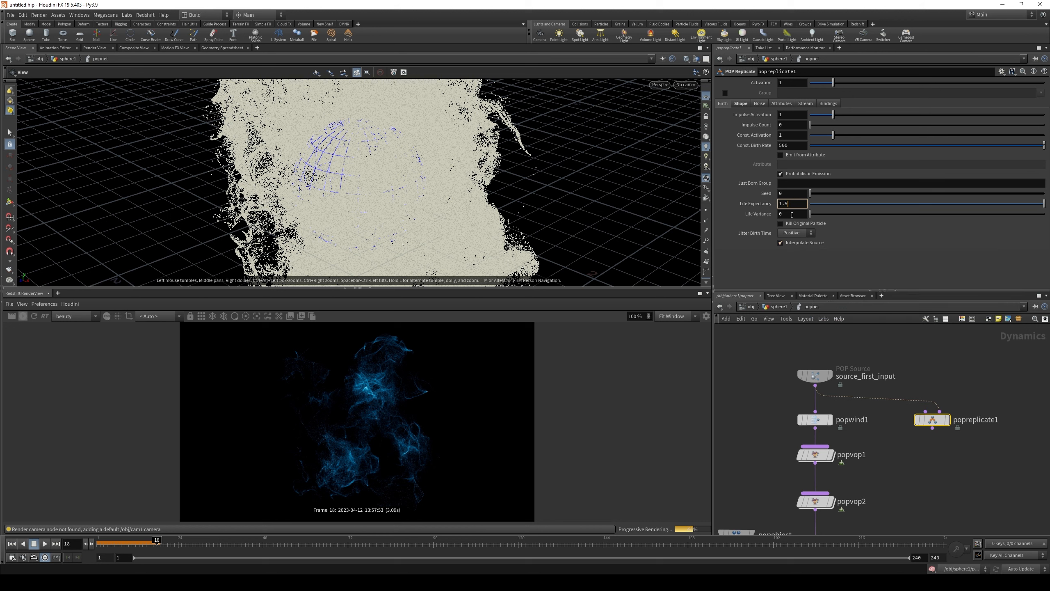
pyautogui.press('Tab')
pyautogui.write('1')
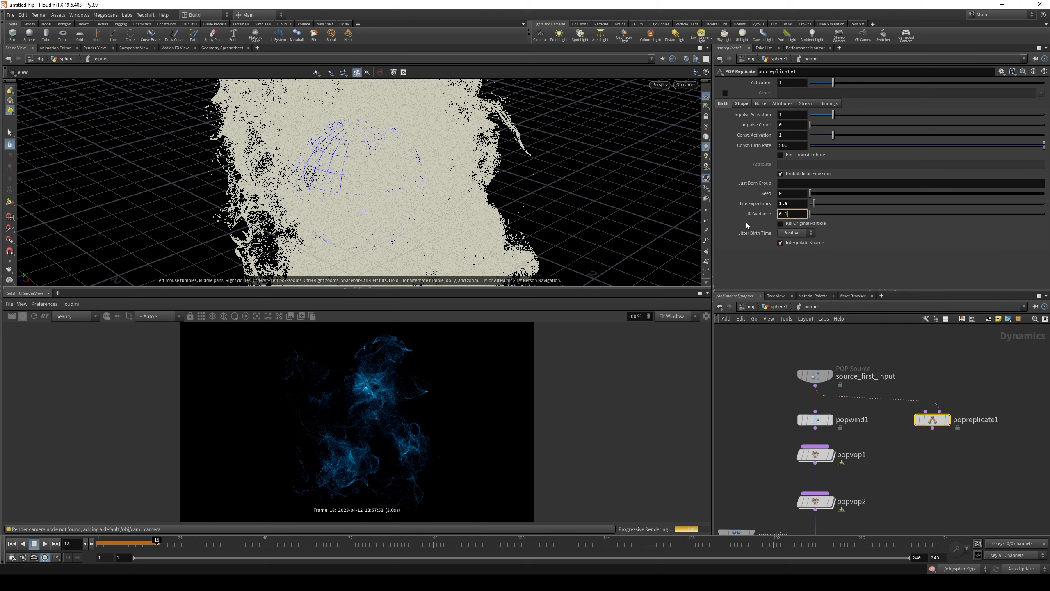
pyautogui.press('Return')
pyautogui.click(791, 146)
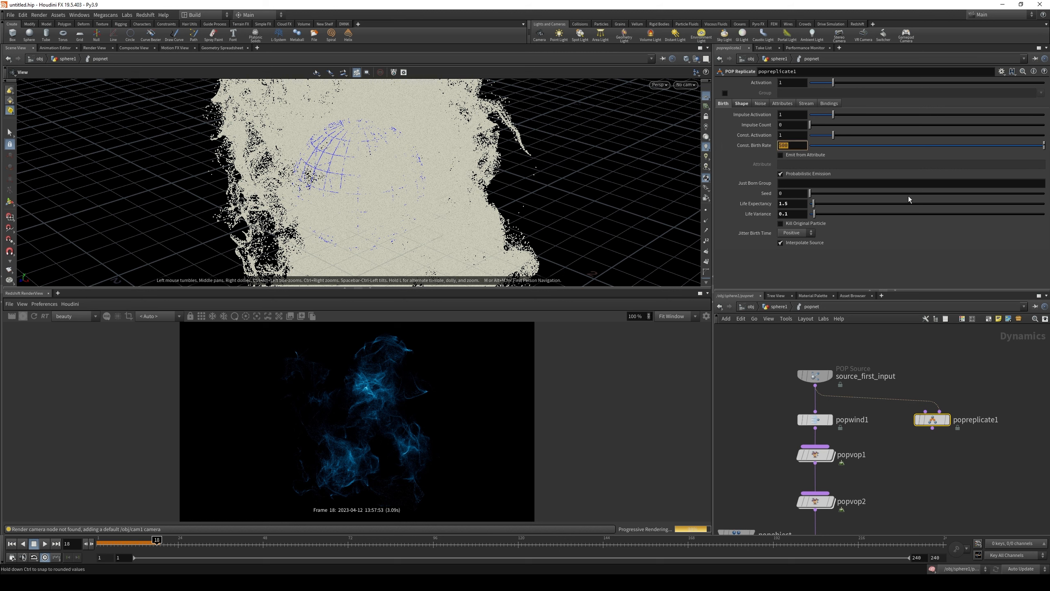
pyautogui.write('2')
pyautogui.press('Return')
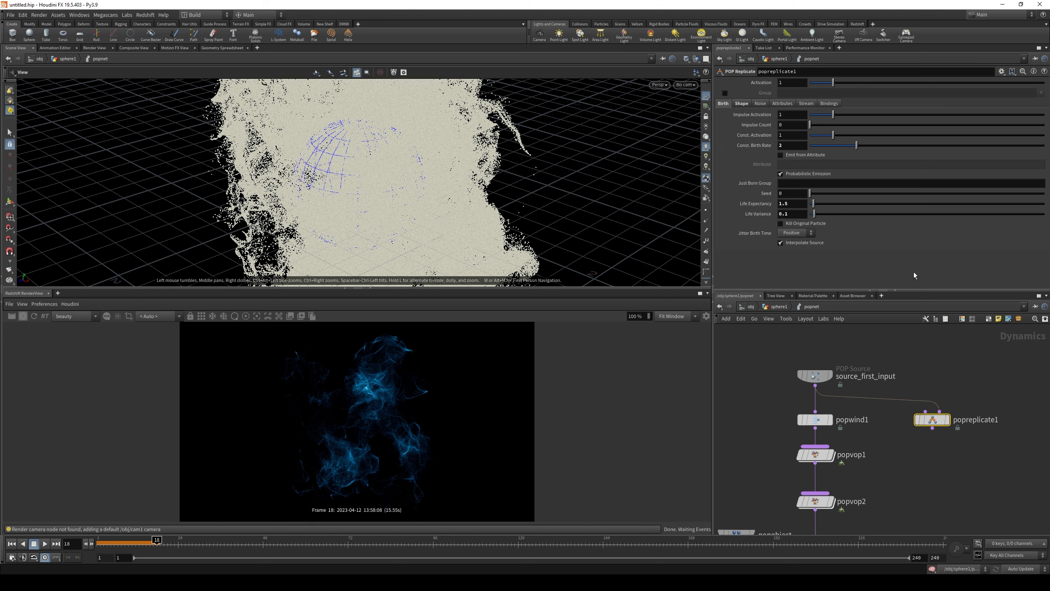
pyautogui.click(11, 544)
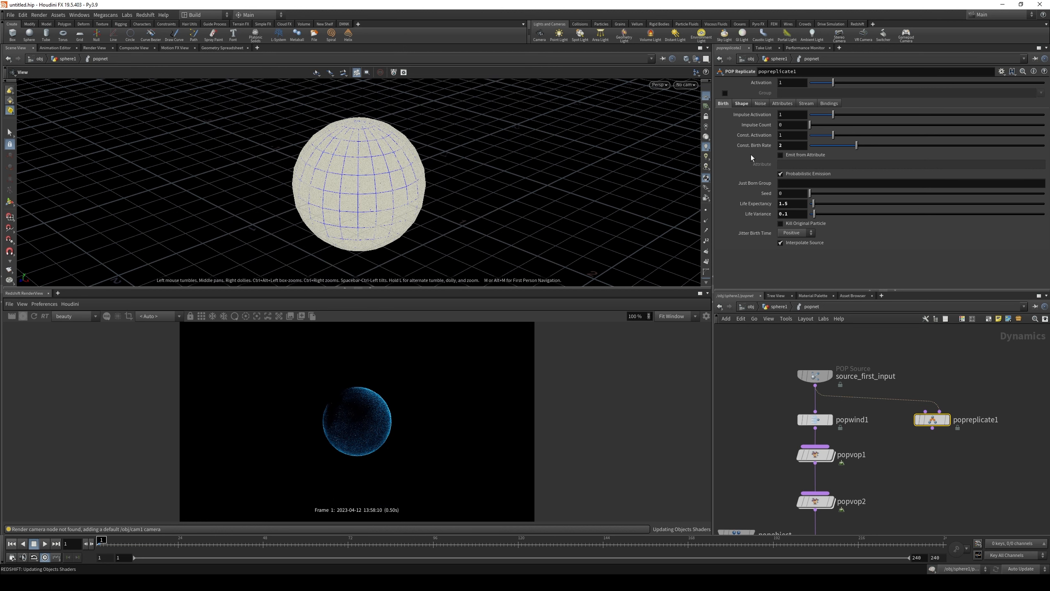
# Step: Clear popreplicate1's inherited attributes, set its initial velocity mode to Set initial velocity, and zero the velocity variance
pyautogui.click(782, 103)
pyautogui.moveTo(803, 113); pyautogui.dragTo(451, 119)
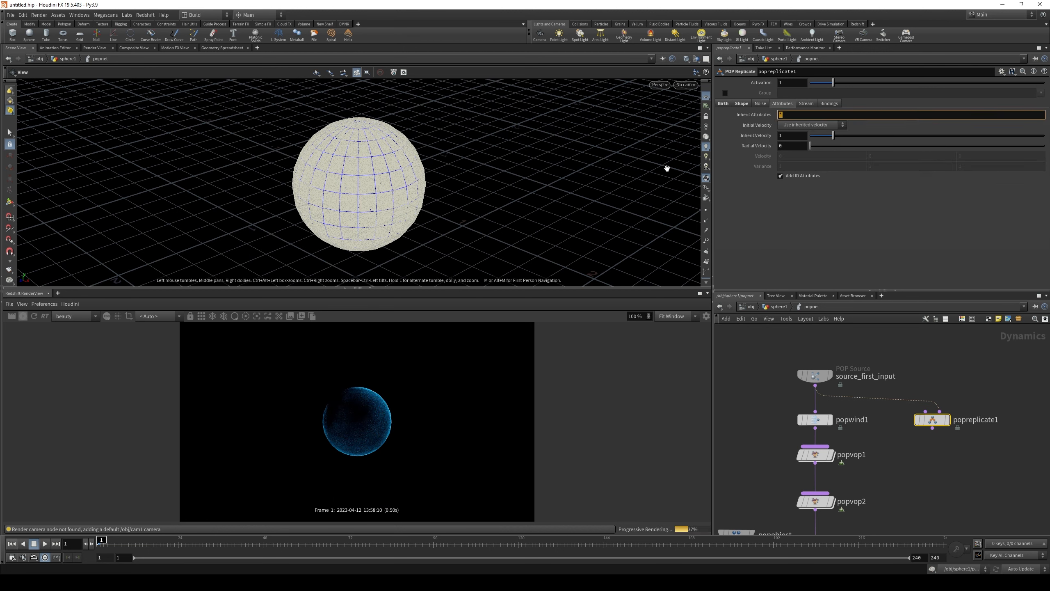
pyautogui.press('BackSpace')
pyautogui.press('Return')
pyautogui.click(804, 126)
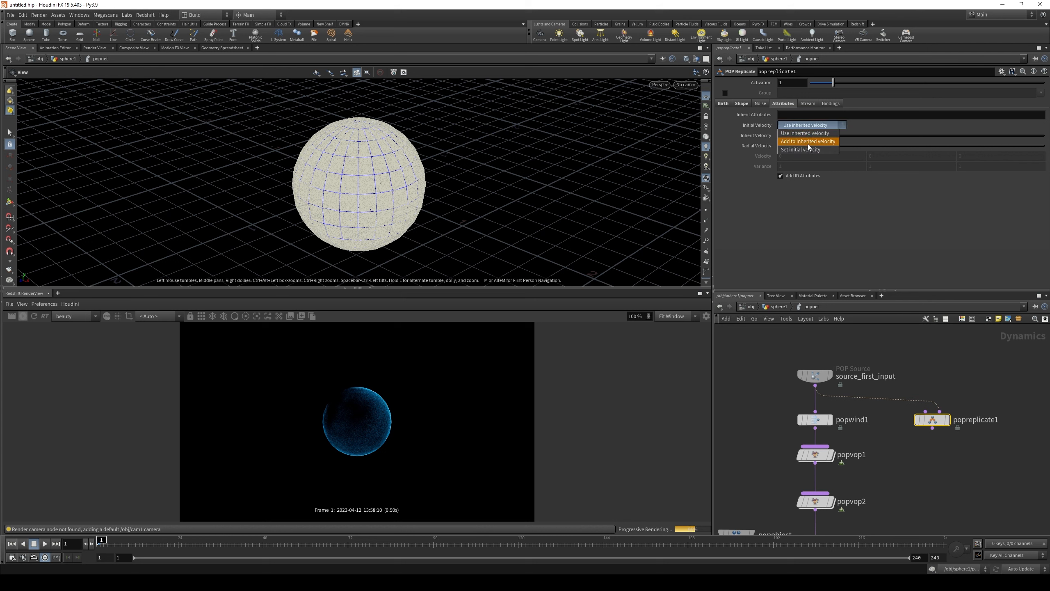
pyautogui.click(804, 150)
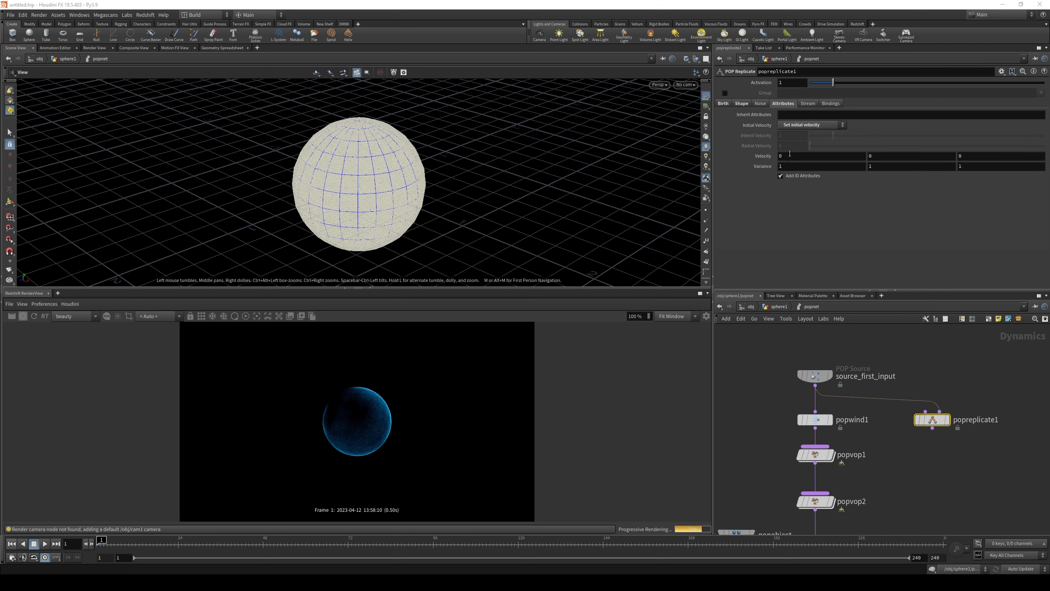
pyautogui.moveTo(765, 166)
pyautogui.mouseDown(button='middle')
pyautogui.moveTo(764, 153)
pyautogui.moveTo(769, 168)
pyautogui.mouseUp(button='middle')
# Step: Duplicate popwind1 below popreplicate1 and wire popreplicate1's output into the copy
pyautogui.moveTo(925, 455); pyautogui.dragTo(935, 384, button='middle')
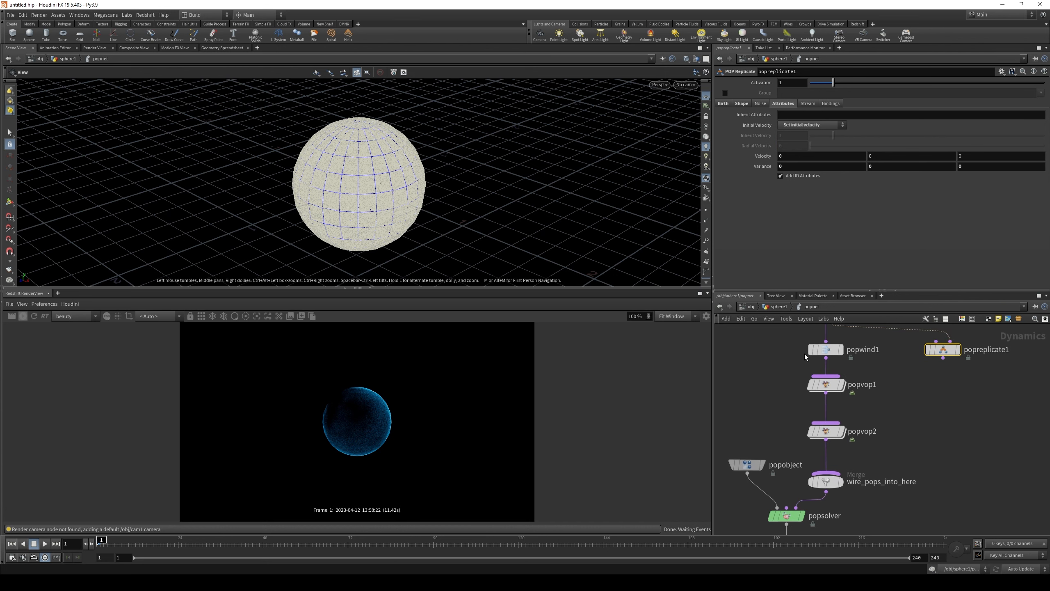
pyautogui.keyDown('alt'); pyautogui.moveTo(824, 349); pyautogui.dragTo(952, 401); pyautogui.keyUp('alt')
pyautogui.moveTo(942, 358); pyautogui.dragTo(941, 389)
# Step: Duplicate popvop1 below popwind2 and connect it between popwind2 and wire_pops_into_here
pyautogui.click(826, 386)
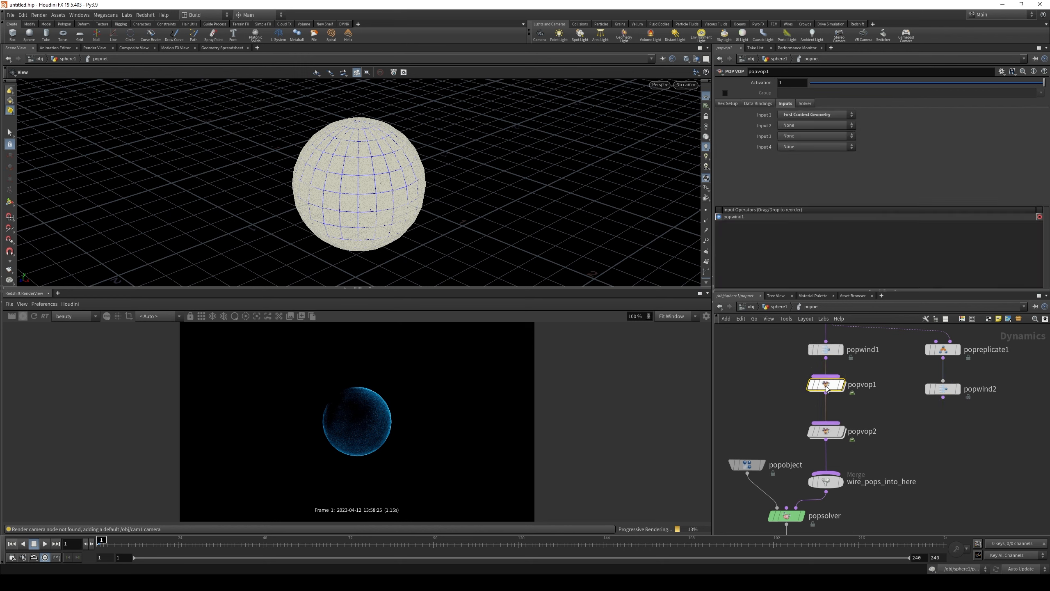
pyautogui.doubleClick(825, 386)
pyautogui.click(806, 305)
pyautogui.keyDown('alt'); pyautogui.moveTo(834, 386); pyautogui.dragTo(831, 472); pyautogui.keyUp('alt')
# Step: Restart from frame 1, simulate the replicated particles to frame 17, and refresh the Redshift render
pyautogui.click(11, 543)
pyautogui.moveTo(153, 542); pyautogui.dragTo(143, 543)
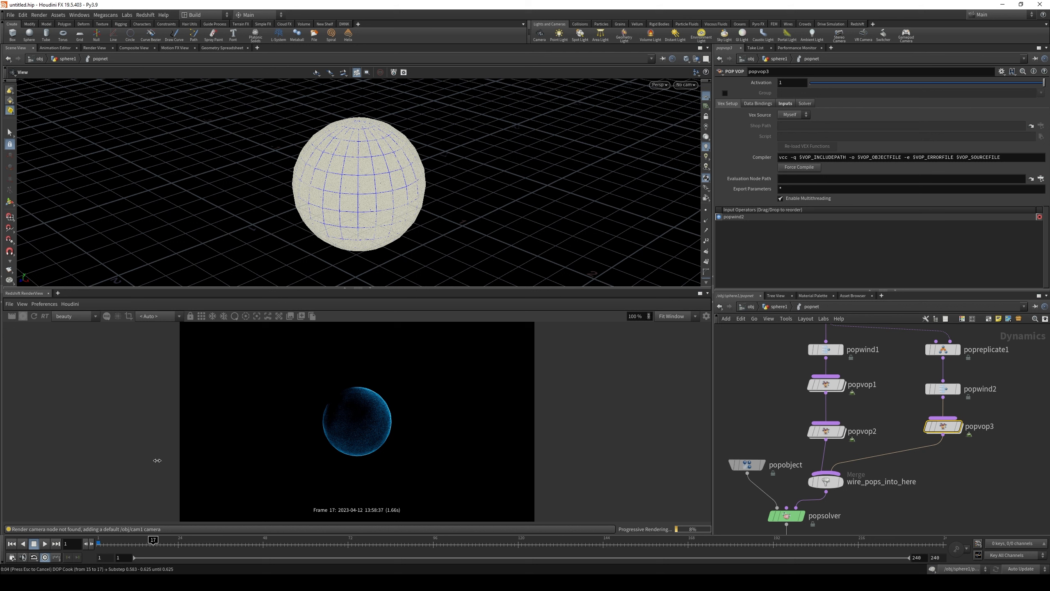
pyautogui.click(34, 315)
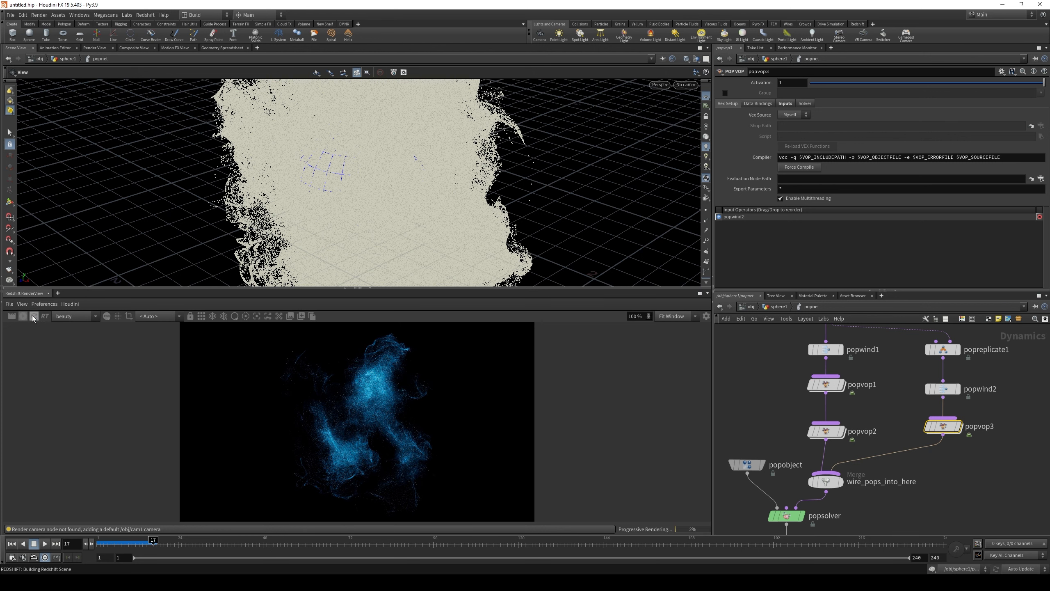
# Step: Examine the replicated particles at frame 17 through cam1 and from another angle
pyautogui.click(685, 85)
pyautogui.click(693, 122)
pyautogui.moveTo(403, 164); pyautogui.dragTo(293, 133)
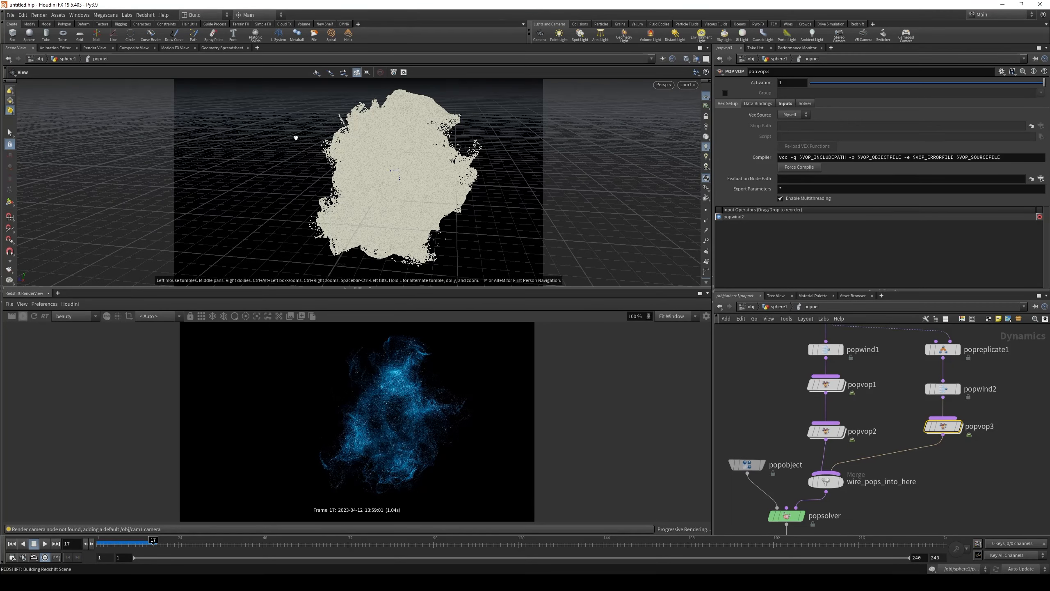
pyautogui.scroll(3, 295, 142)
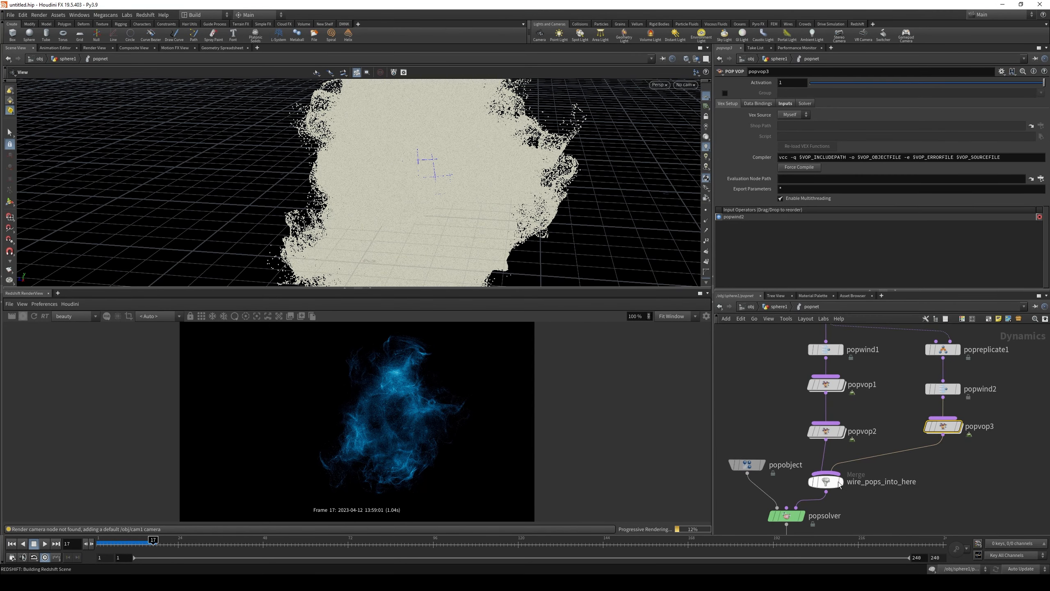
# Step: Open the redshift_vopnet1 material in the mat network and set StandardMaterial1's emission weight to 40
pyautogui.moveTo(861, 385); pyautogui.dragTo(893, 365, button='middle')
pyautogui.click(770, 307)
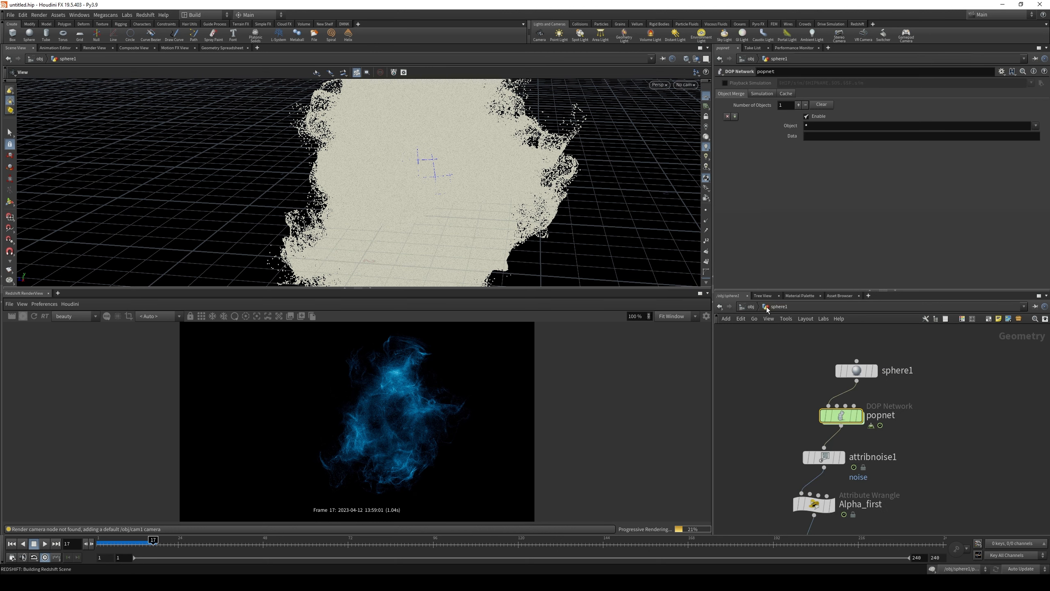
pyautogui.click(750, 306)
pyautogui.click(751, 306)
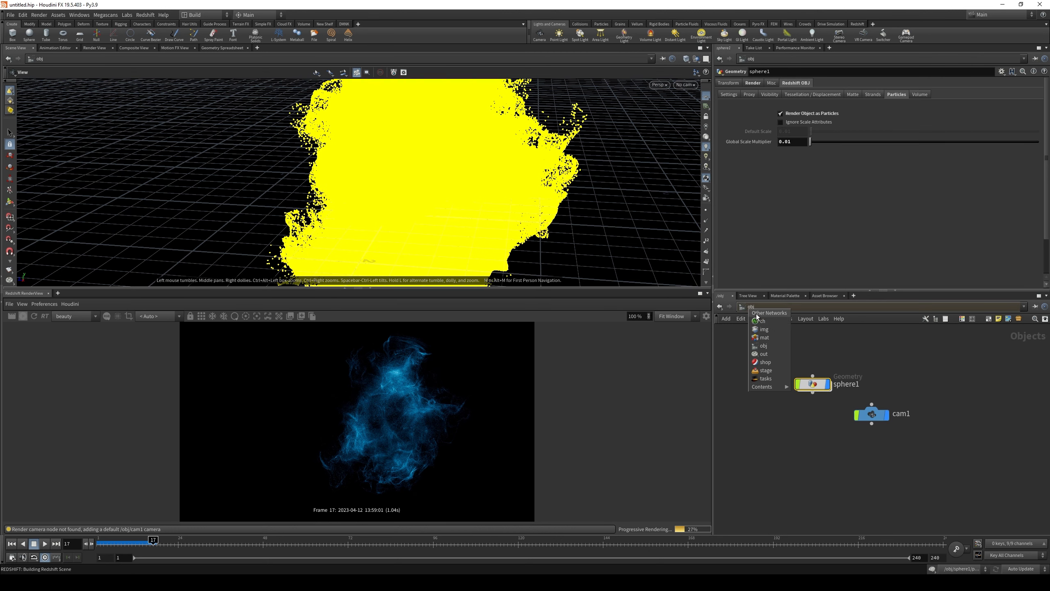
pyautogui.click(770, 338)
pyautogui.doubleClick(881, 364)
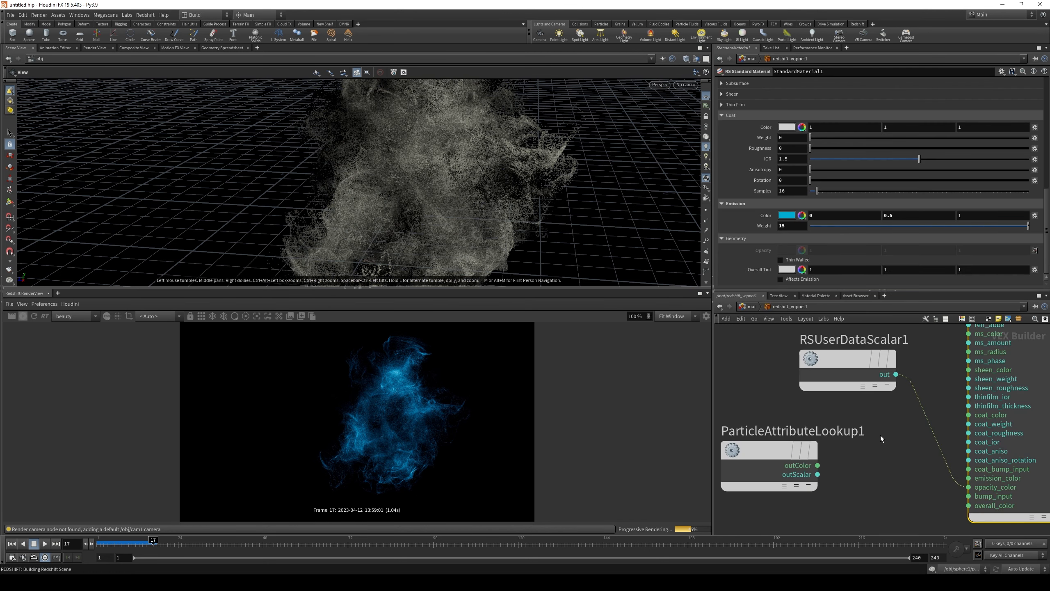
pyautogui.click(787, 225)
pyautogui.write('40')
pyautogui.click(886, 467)
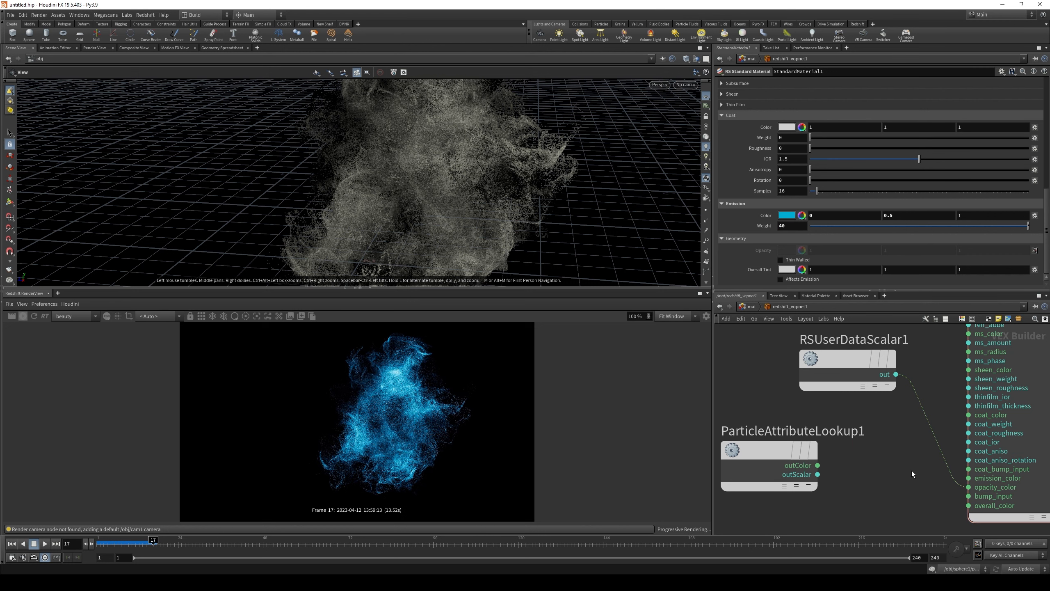
# Step: Enable Bloom for the Redshift render and lower the bloom threshold to 0.472
pyautogui.click(704, 316)
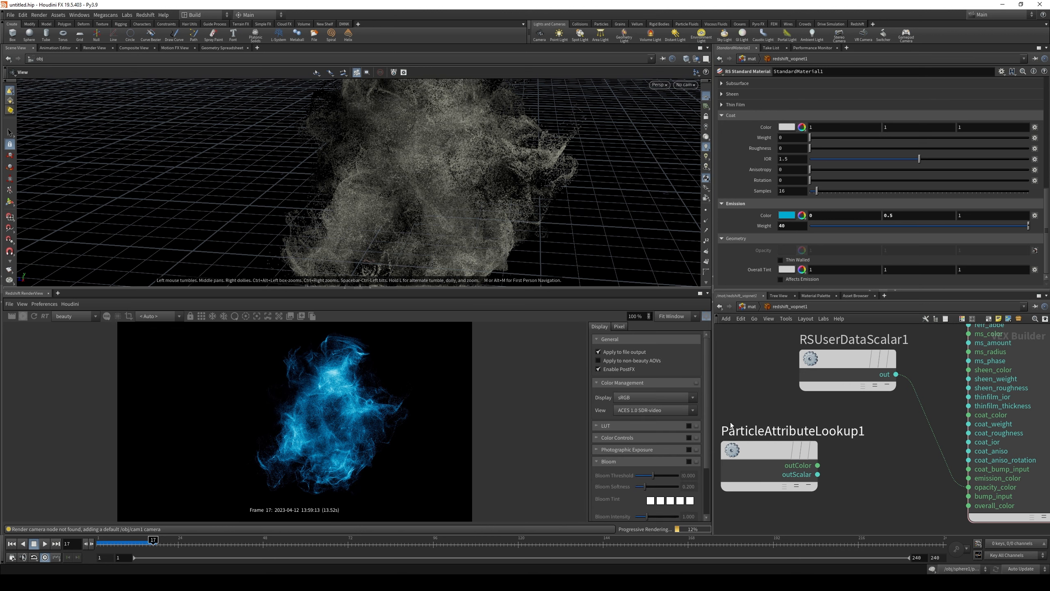
pyautogui.click(688, 461)
pyautogui.moveTo(651, 476); pyautogui.dragTo(636, 479)
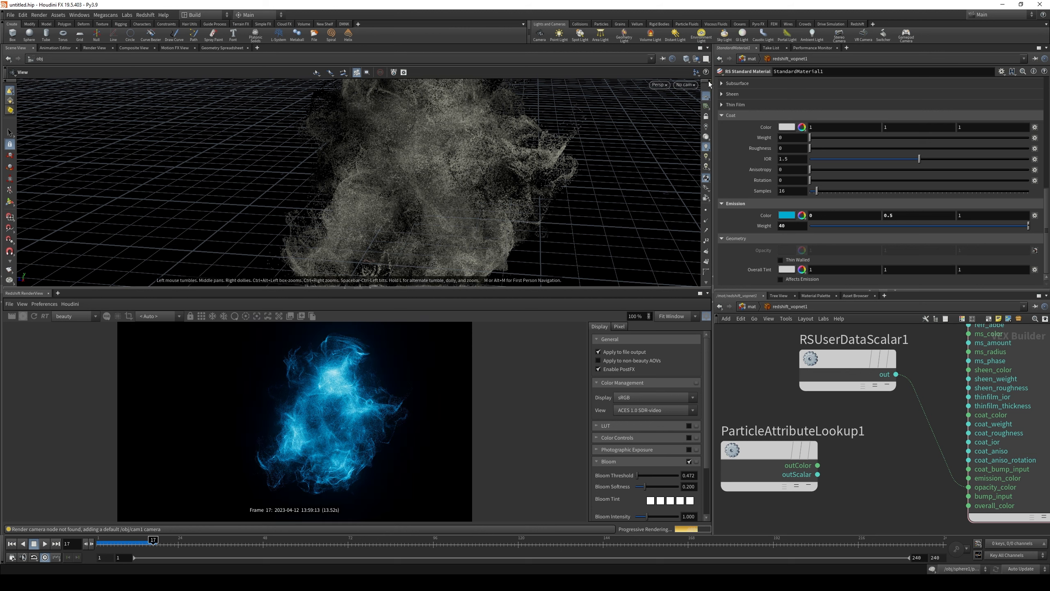
# Step: Look at the glowing particles through cam1 and from a free view, and go back up to the mat level
pyautogui.click(687, 85)
pyautogui.click(750, 124)
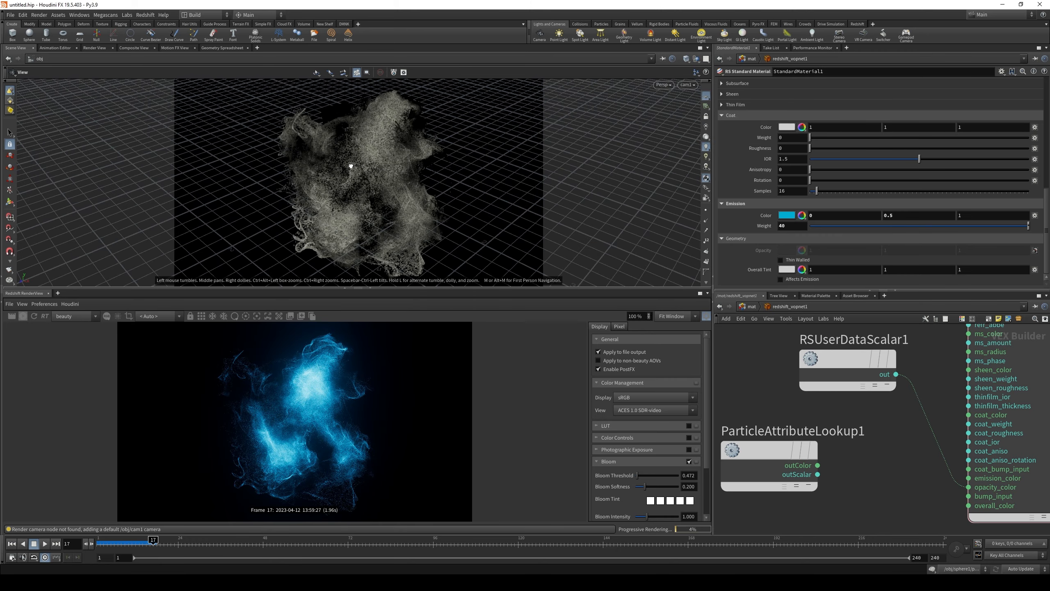
pyautogui.moveTo(351, 166)
pyautogui.mouseDown()
pyautogui.moveTo(438, 108)
pyautogui.moveTo(375, 134)
pyautogui.moveTo(356, 159)
pyautogui.mouseUp()
pyautogui.click(745, 306)
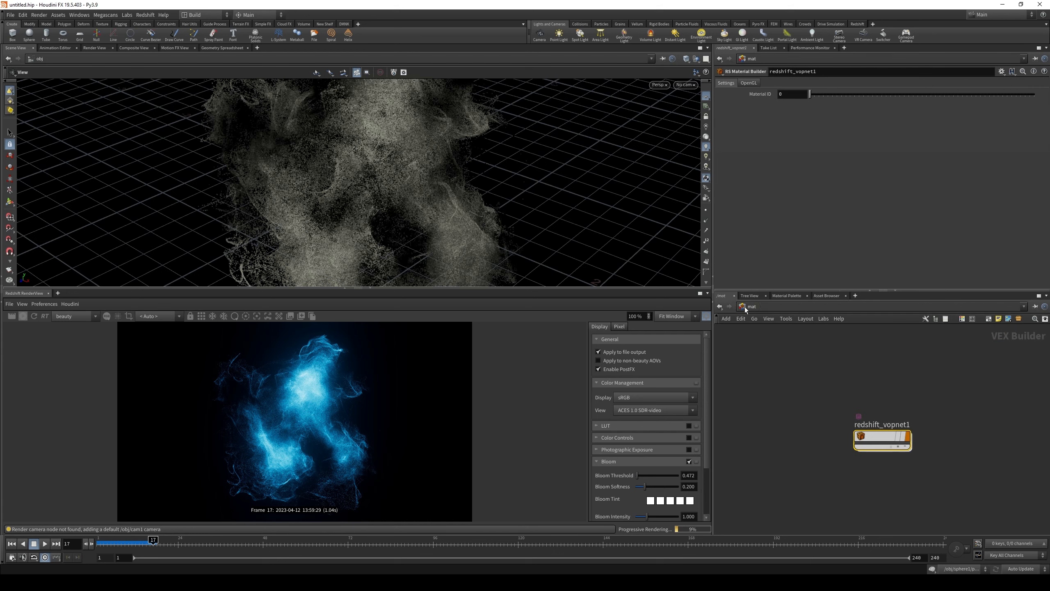
pyautogui.click(745, 307)
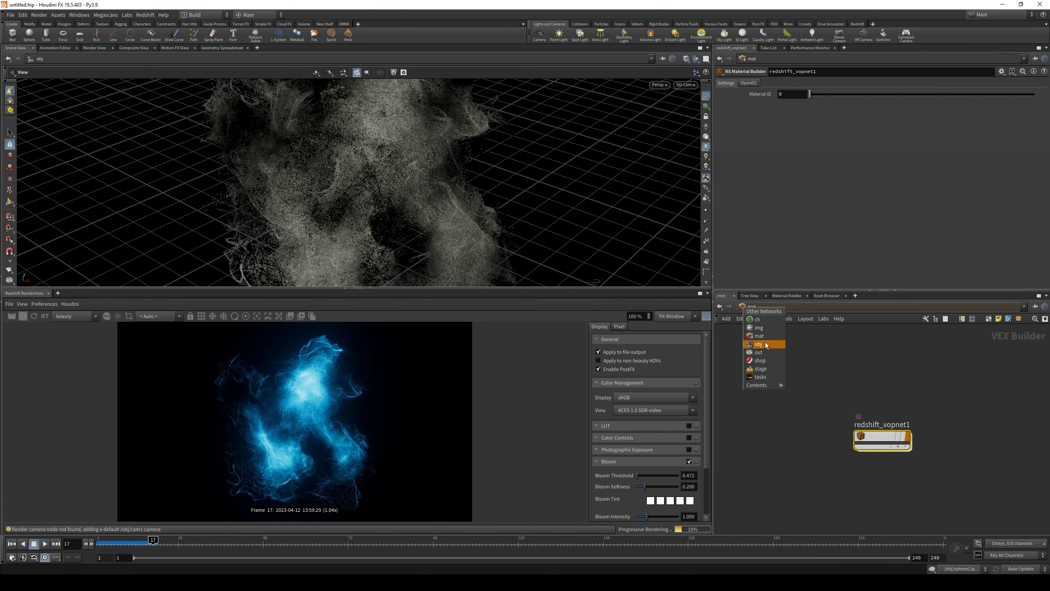
pyautogui.click(759, 344)
pyautogui.doubleClick(809, 387)
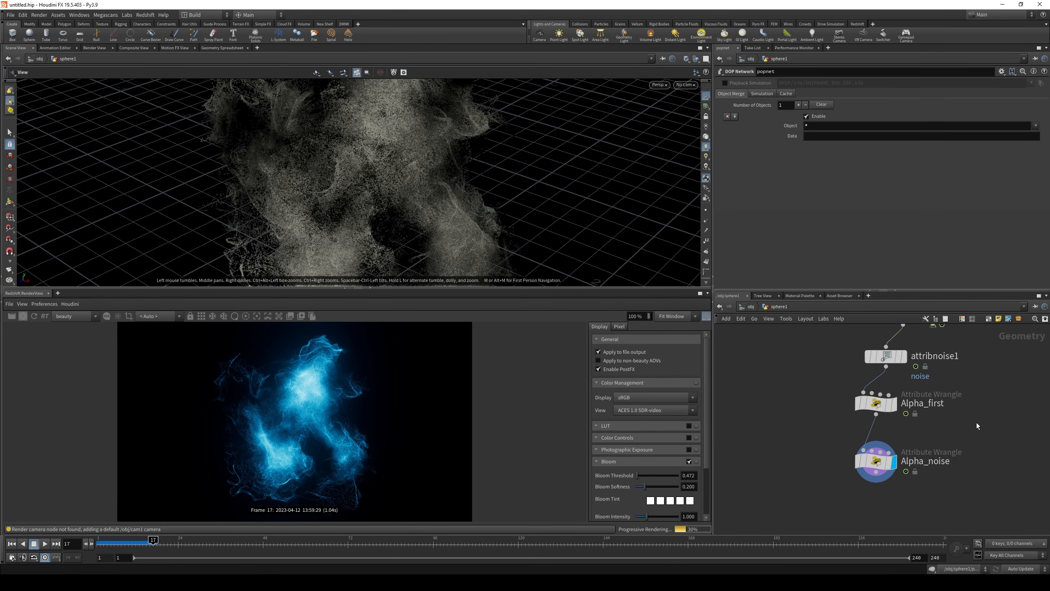
pyautogui.click(875, 403)
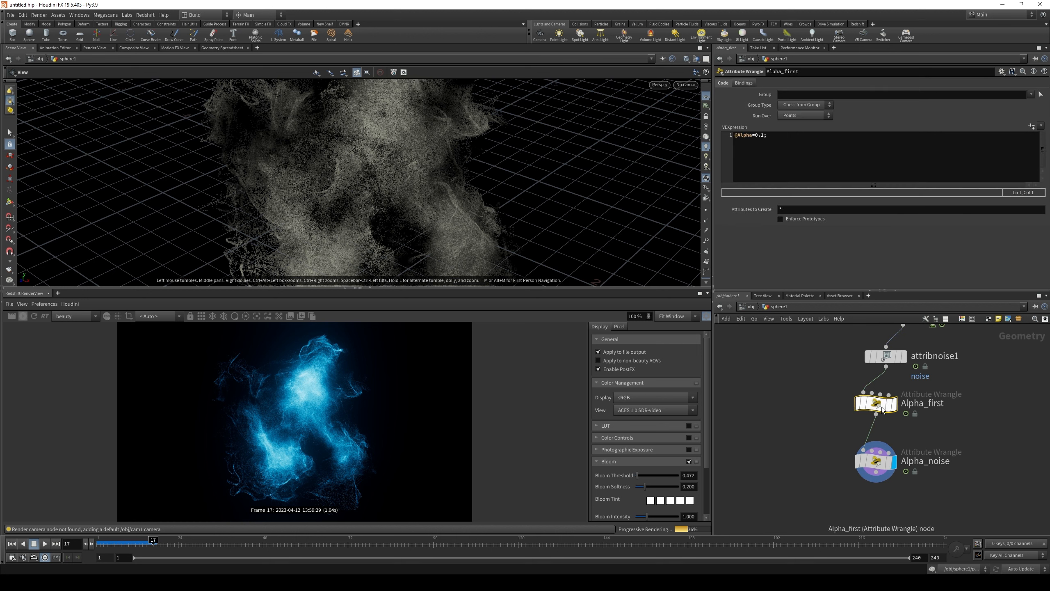
pyautogui.click(760, 136)
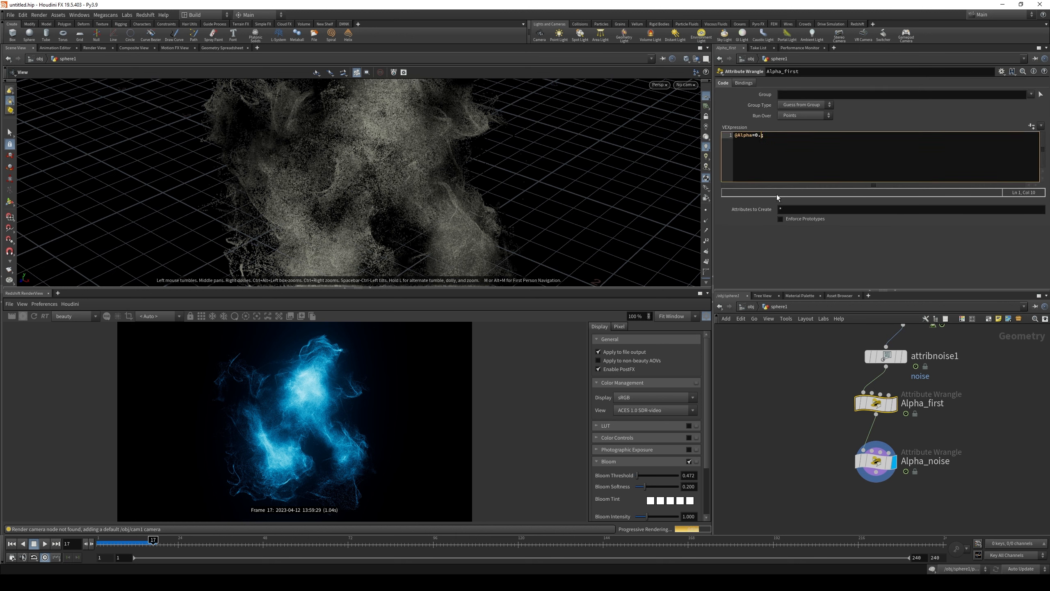
pyautogui.write('03')
pyautogui.click(815, 251)
pyautogui.click(35, 318)
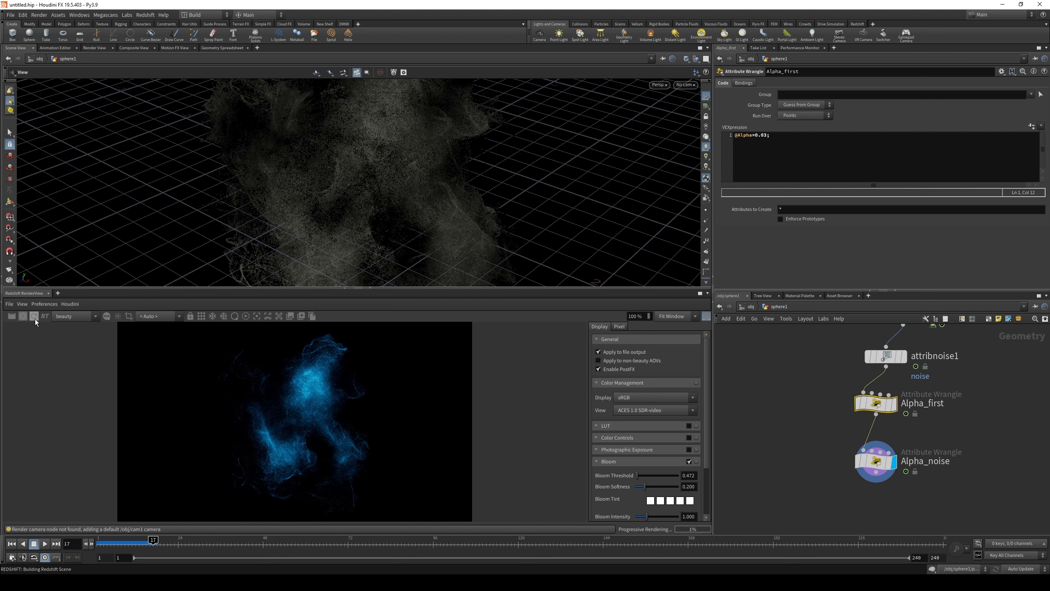
pyautogui.click(767, 135)
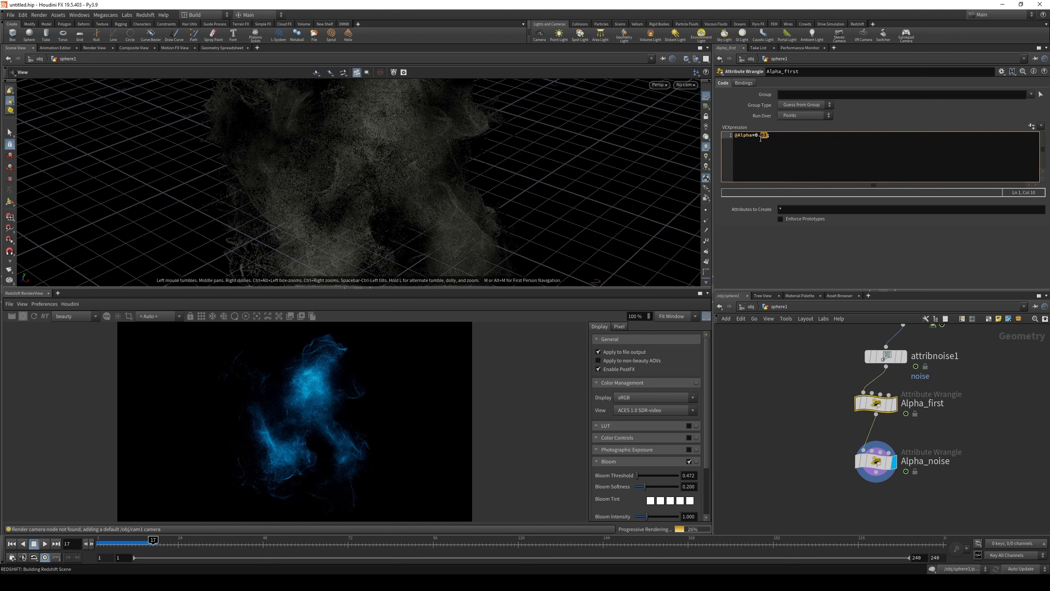
pyautogui.click(793, 251)
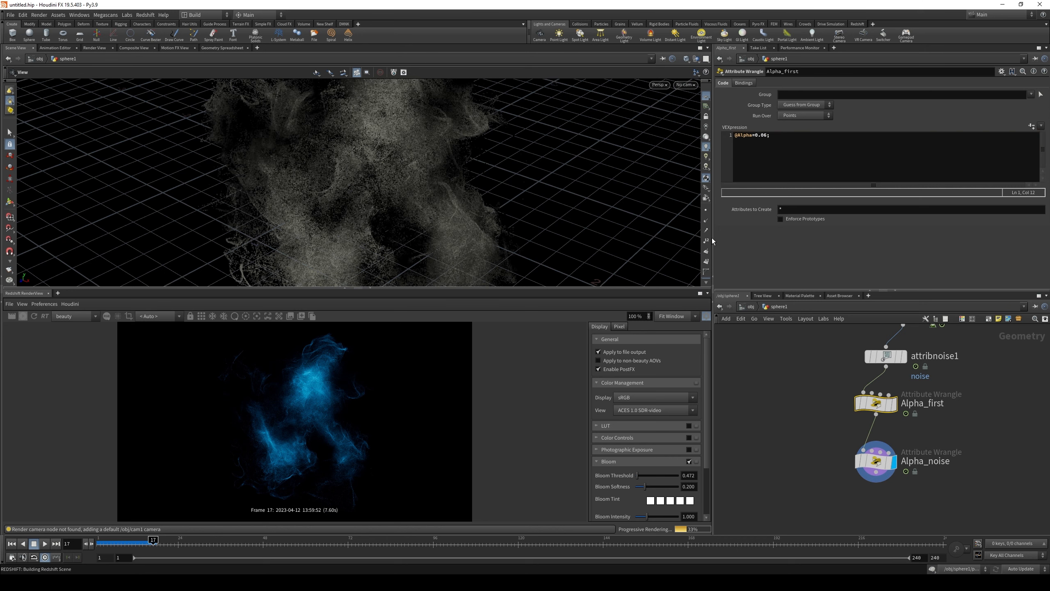
# Step: Examine the particles through cam1 and from free views, including frames 6 and 15 of the timeline
pyautogui.moveTo(415, 170); pyautogui.dragTo(363, 162)
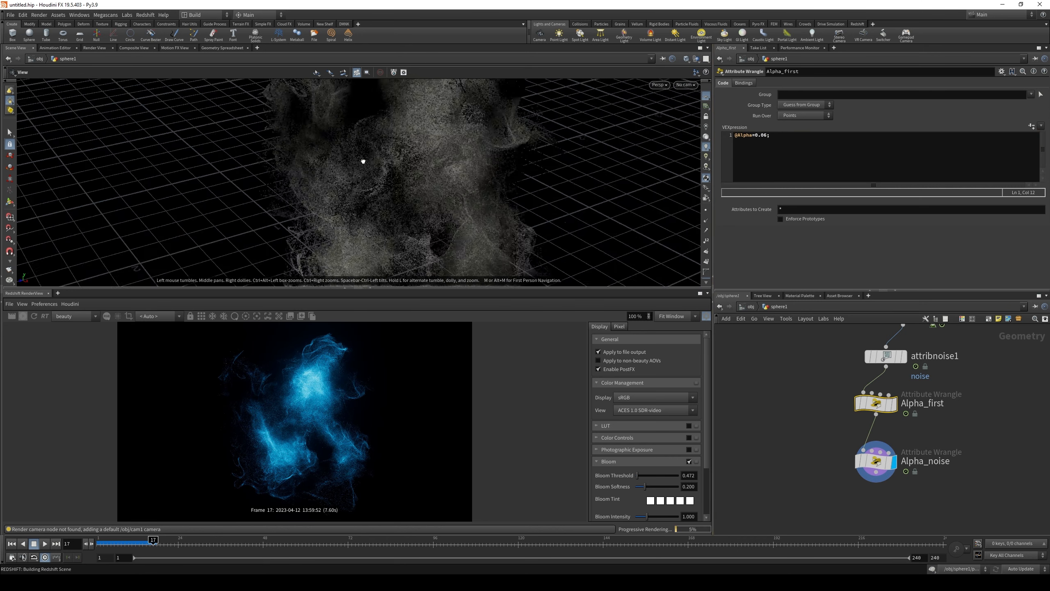
pyautogui.click(685, 84)
pyautogui.click(705, 127)
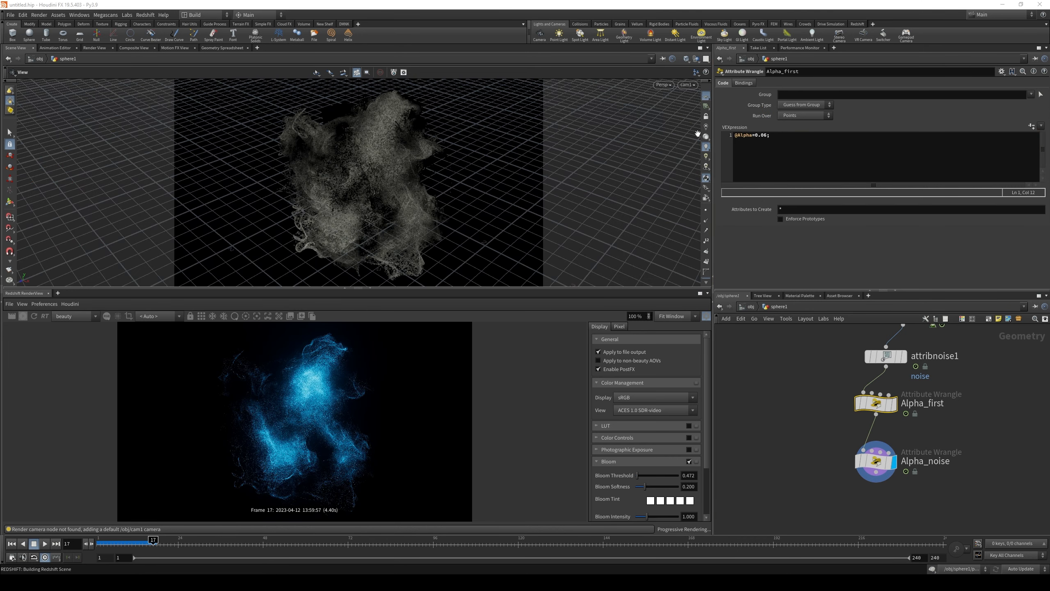
pyautogui.moveTo(347, 168)
pyautogui.mouseDown()
pyautogui.moveTo(485, 107)
pyautogui.moveTo(354, 165)
pyautogui.moveTo(363, 185)
pyautogui.moveTo(283, 126)
pyautogui.moveTo(115, 101)
pyautogui.moveTo(323, 117)
pyautogui.moveTo(386, 159)
pyautogui.moveTo(368, 183)
pyautogui.moveTo(330, 157)
pyautogui.mouseUp()
pyautogui.moveTo(128, 544); pyautogui.dragTo(121, 544)
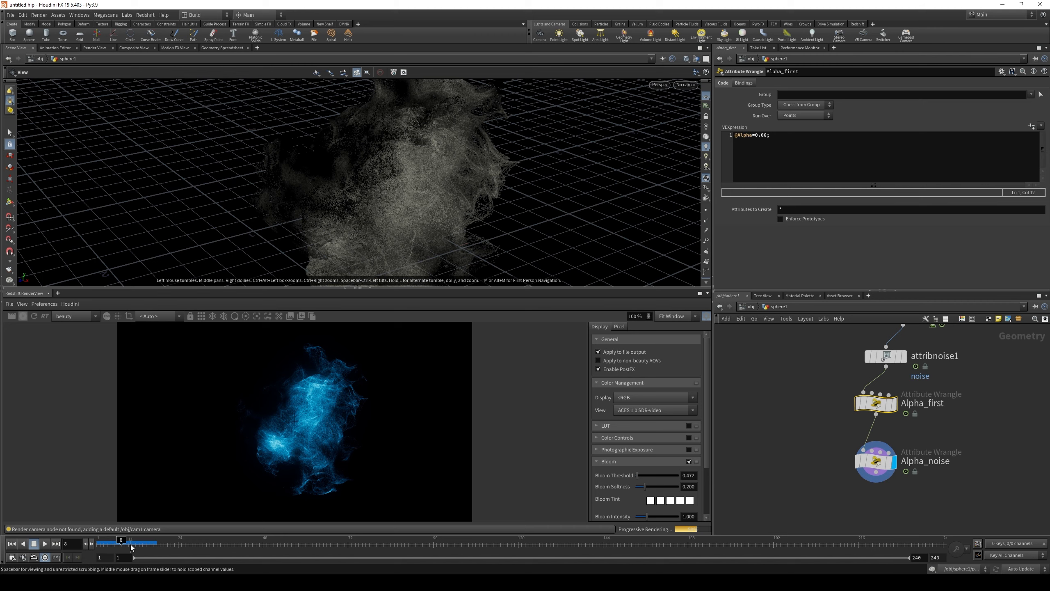
pyautogui.click(143, 540)
pyautogui.click(147, 539)
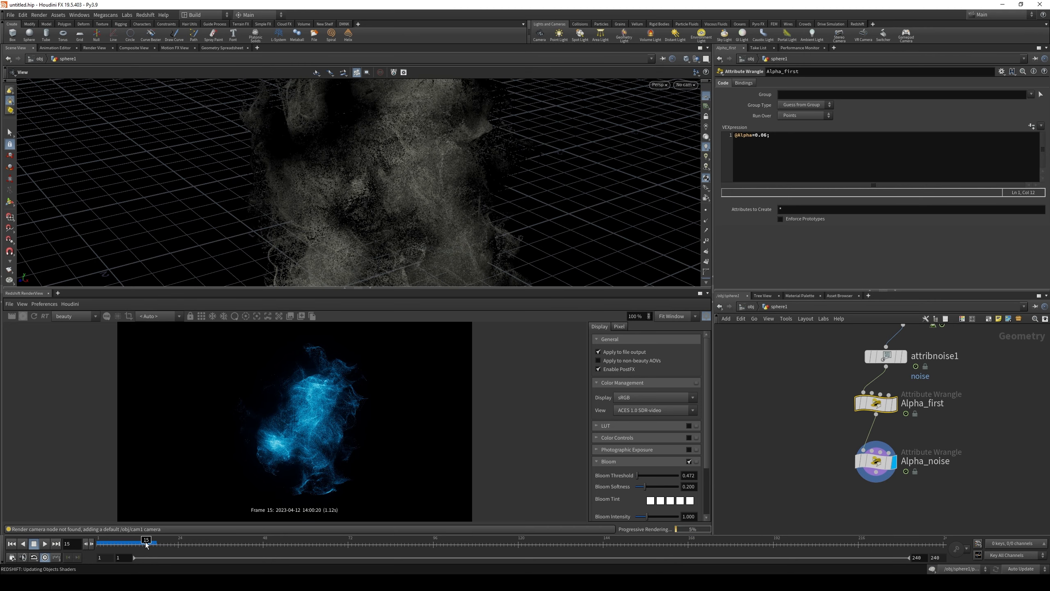
pyautogui.moveTo(374, 253); pyautogui.dragTo(363, 200)
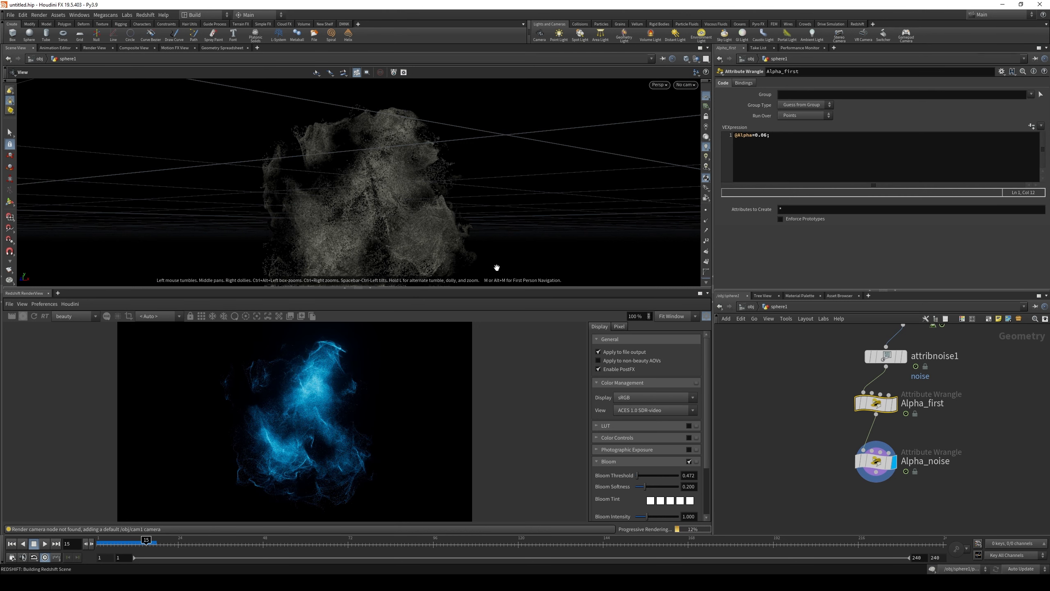
pyautogui.moveTo(468, 197); pyautogui.dragTo(454, 223)
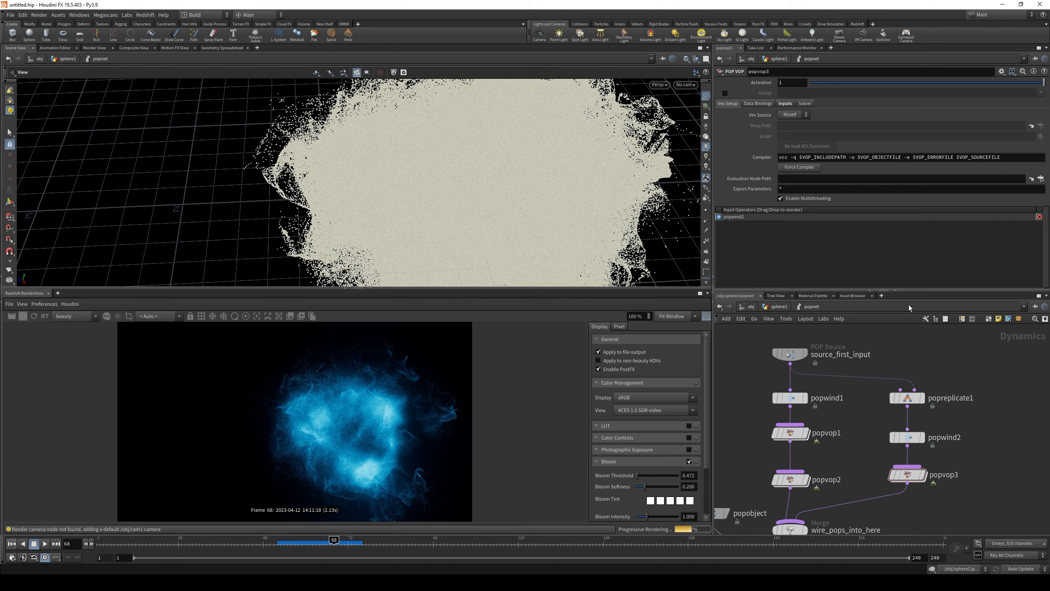
# Step: Inspect the dense particle cloud at frame 68 from a free view and through cam1
pyautogui.moveTo(437, 141); pyautogui.dragTo(324, 359)
pyautogui.click(685, 84)
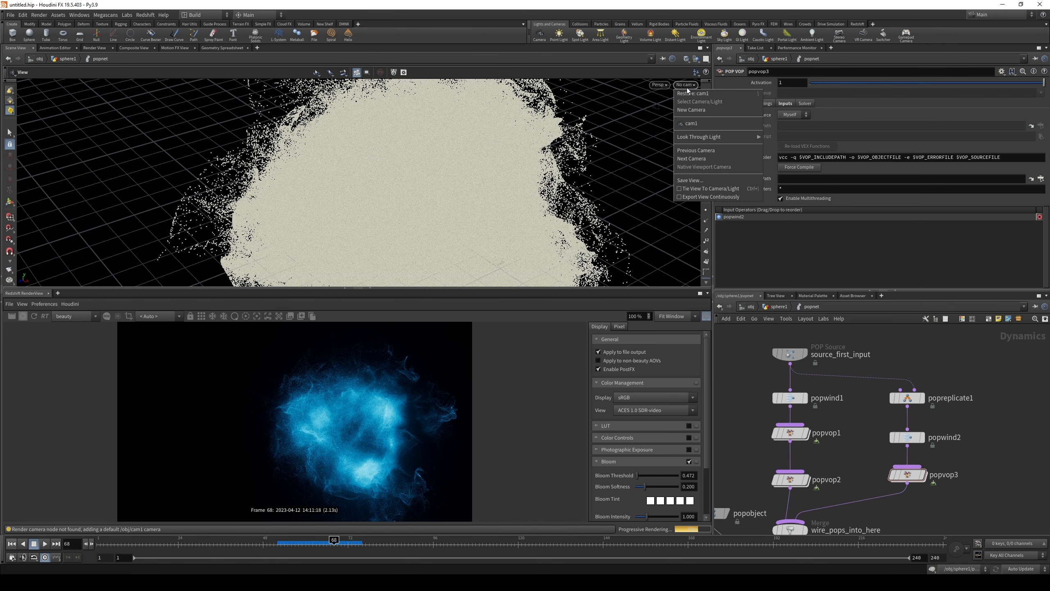
pyautogui.click(687, 122)
pyautogui.moveTo(347, 183)
pyautogui.mouseDown()
pyautogui.moveTo(417, 152)
pyautogui.moveTo(350, 177)
pyautogui.mouseUp()
pyautogui.scroll(5, 350, 177)
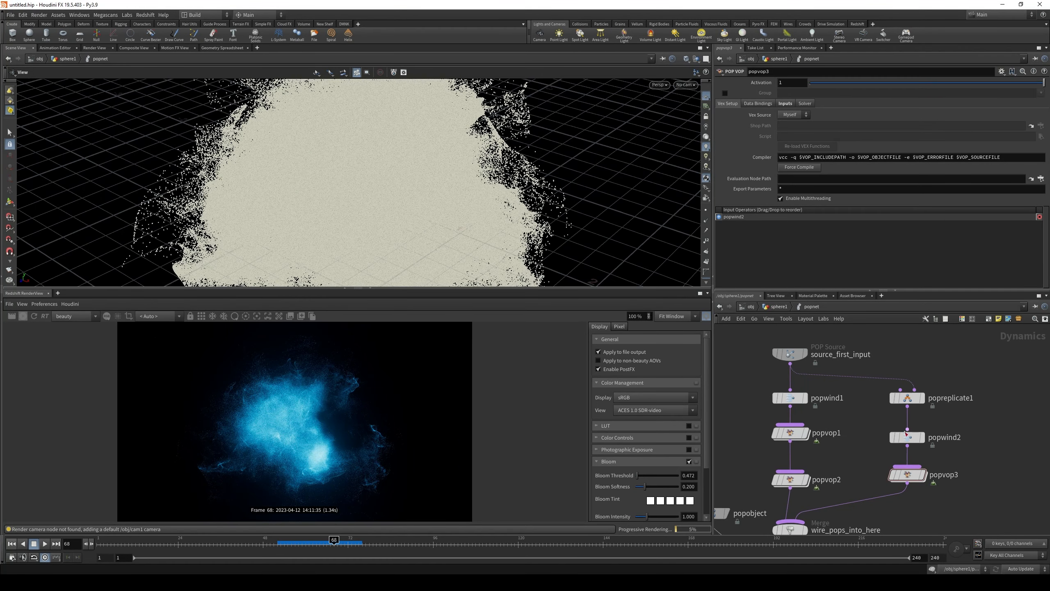
# Step: Review the popnet node chain and inspect popreplicate1's life expectancy
pyautogui.moveTo(859, 508); pyautogui.dragTo(908, 427, button='middle')
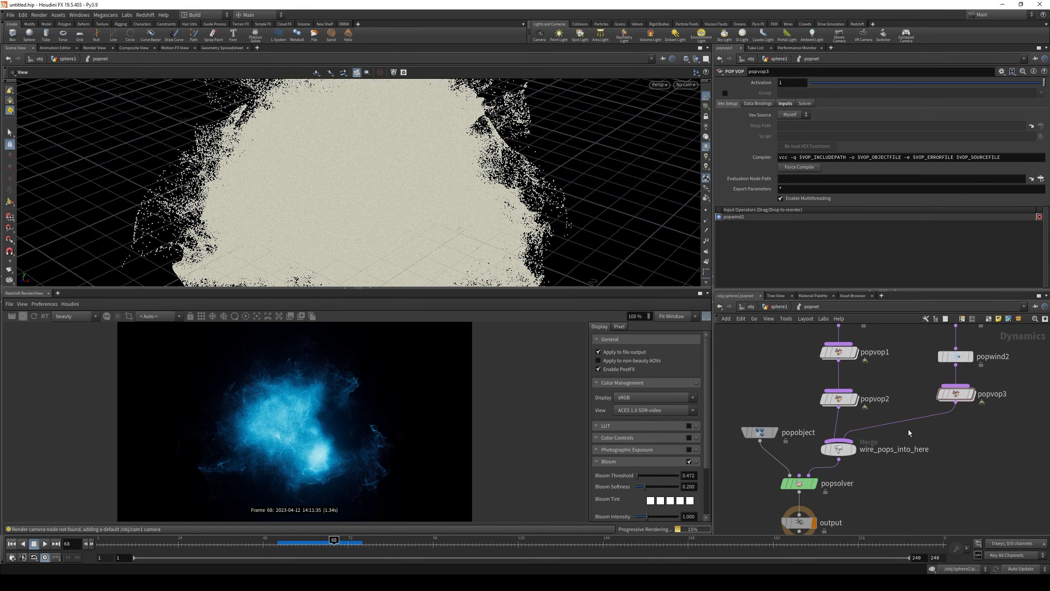
pyautogui.press('y')
pyautogui.moveTo(1017, 456); pyautogui.dragTo(949, 533, button='middle')
pyautogui.click(893, 394)
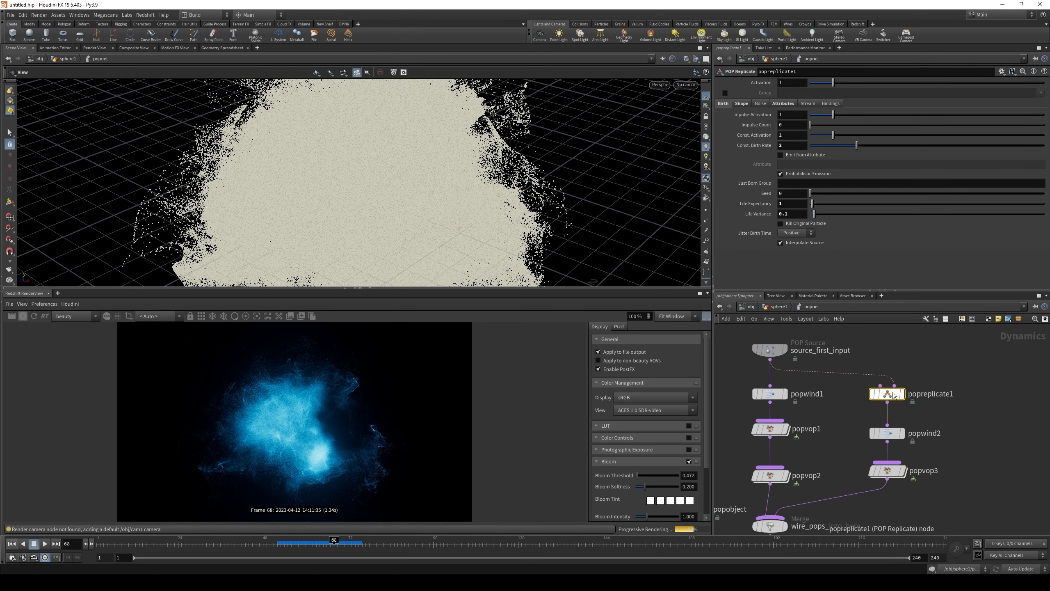
pyautogui.click(790, 204)
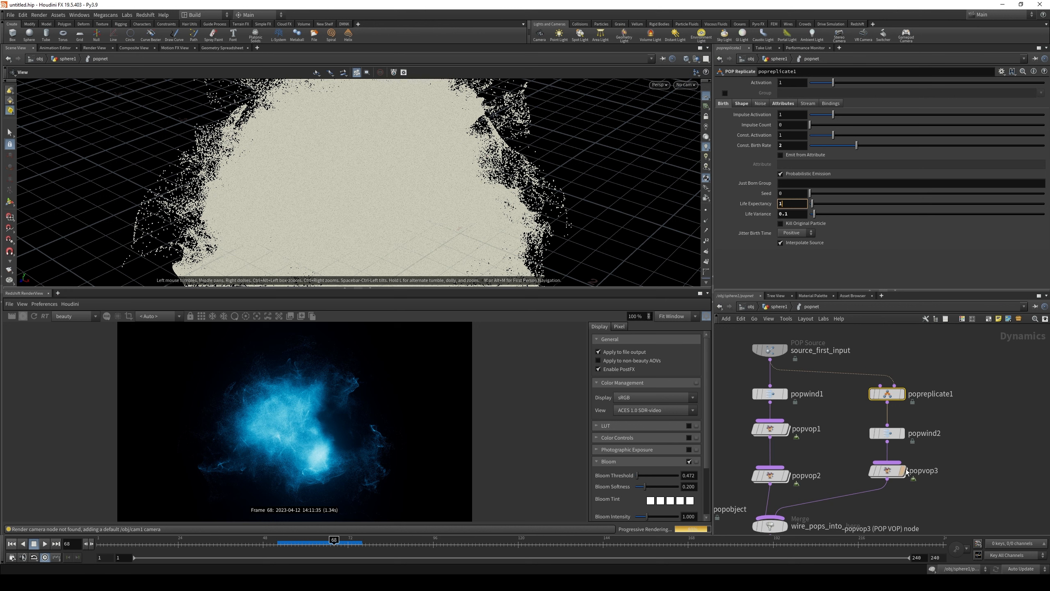
# Step: Open popvop3 and raise the multiplier of mulconst1 to 0.302
pyautogui.moveTo(891, 475)
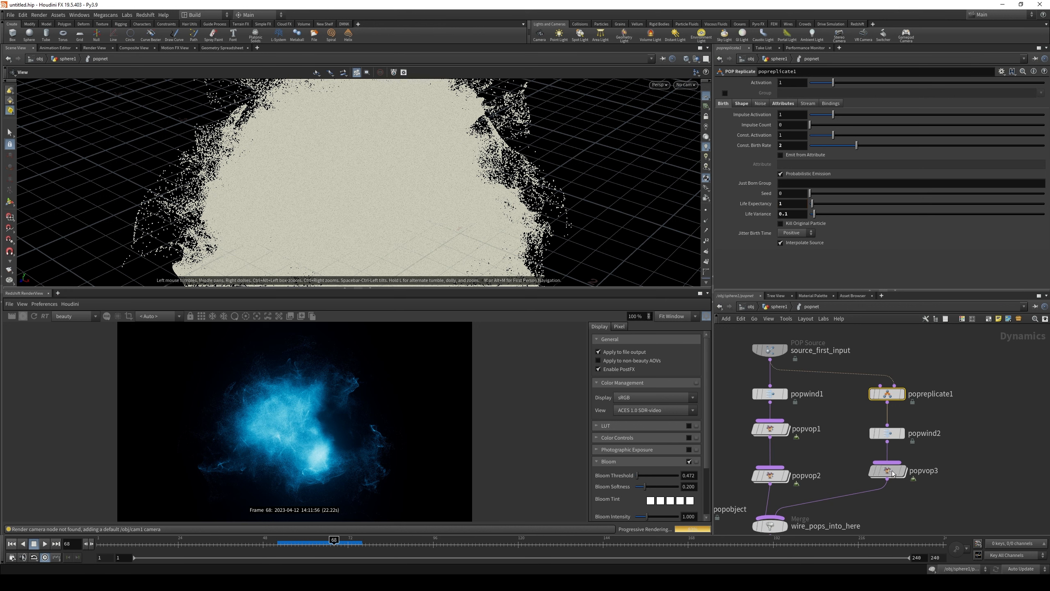
pyautogui.doubleClick(889, 472)
pyautogui.moveTo(1012, 463); pyautogui.dragTo(887, 482, button='middle')
pyautogui.scroll(3, 876, 438)
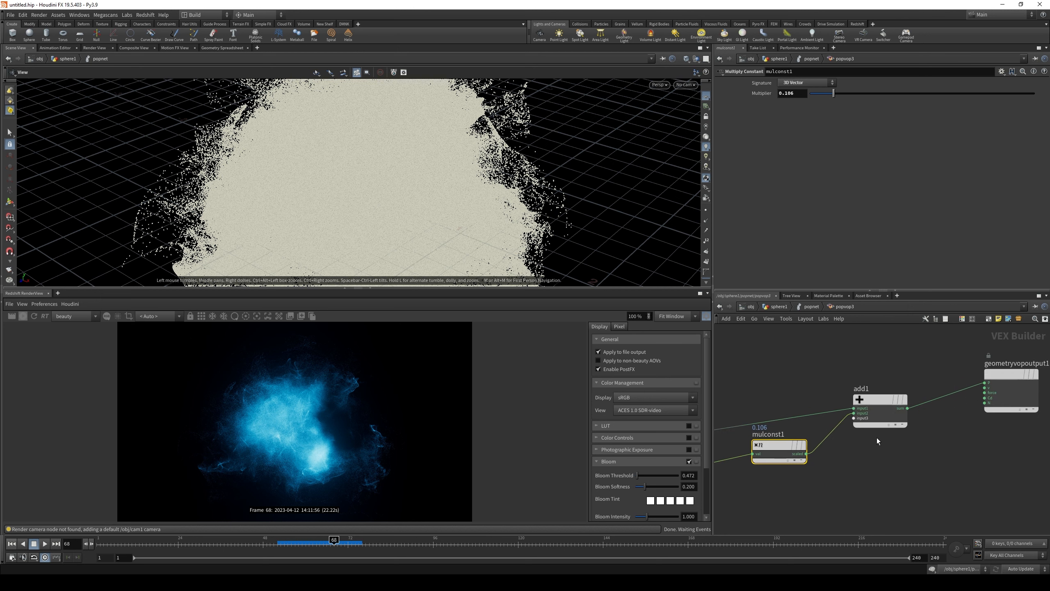
pyautogui.moveTo(767, 446)
pyautogui.moveTo(798, 467); pyautogui.dragTo(938, 453, button='middle')
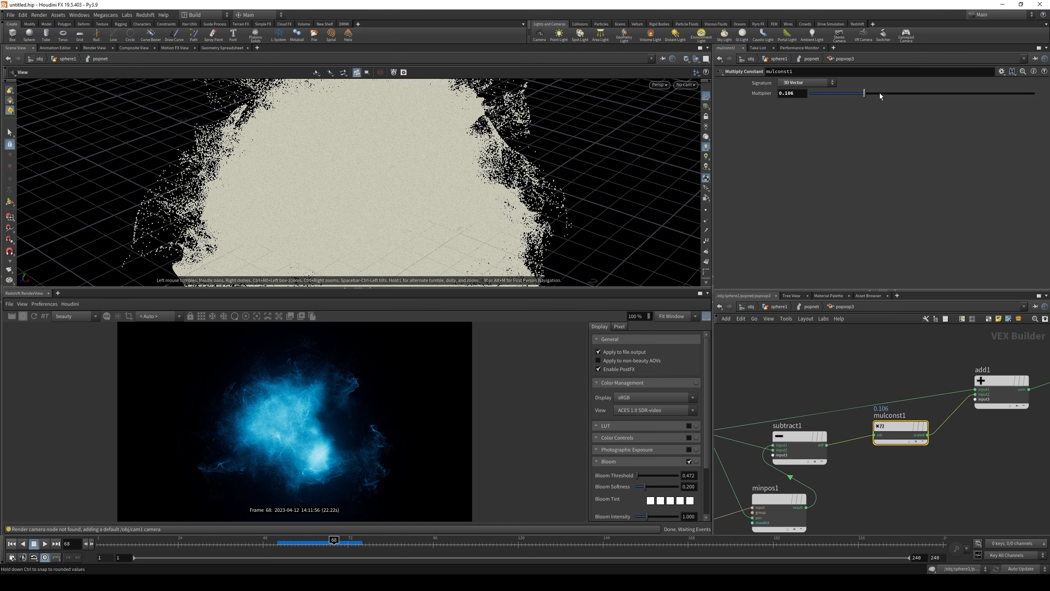
pyautogui.moveTo(879, 93); pyautogui.dragTo(875, 94)
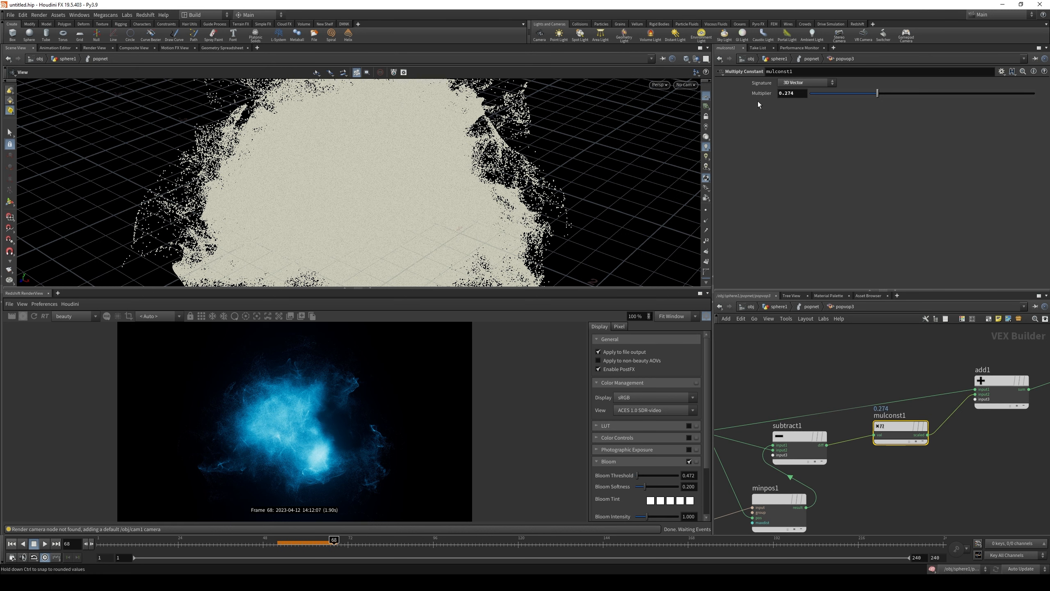
# Step: Resimulate from frame 1 and examine the particles around frames 73 and 70, through cam1 and from a free view
pyautogui.click(12, 543)
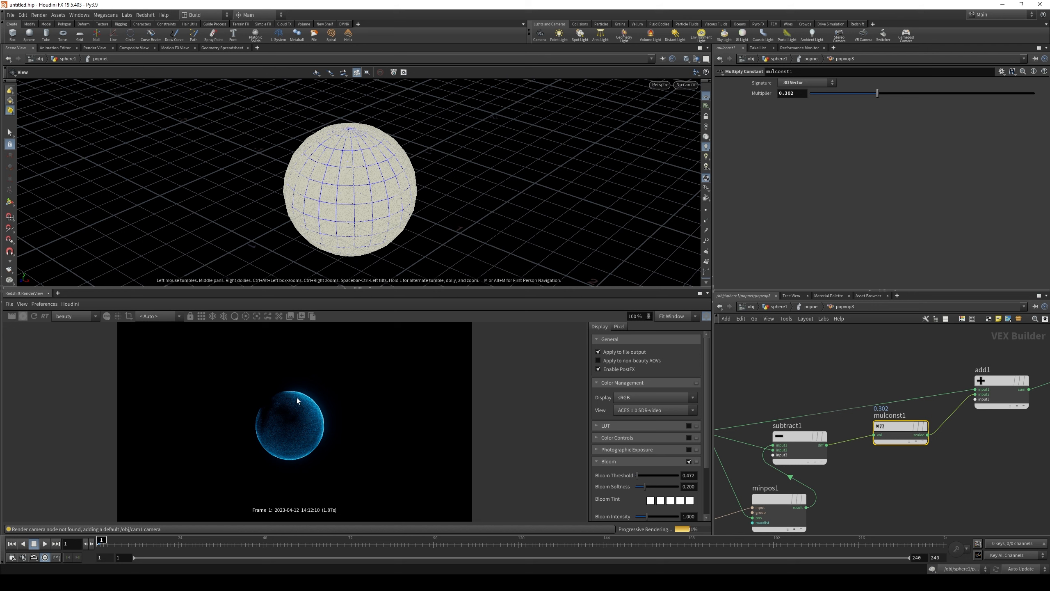
pyautogui.click(292, 545)
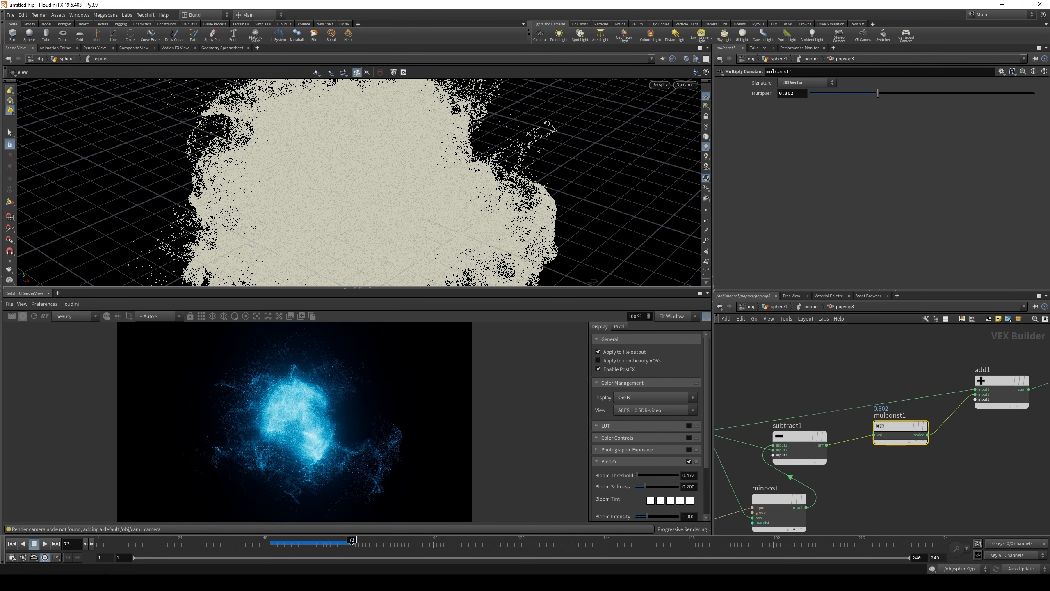
pyautogui.click(685, 84)
pyautogui.click(701, 123)
pyautogui.moveTo(353, 202); pyautogui.dragTo(199, 168)
pyautogui.click(340, 542)
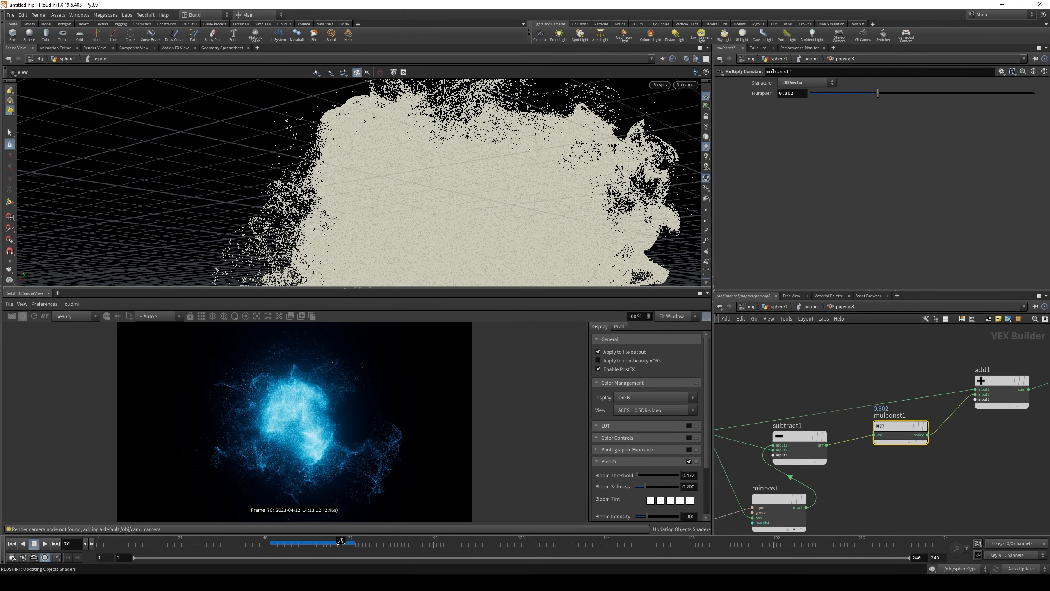
# Step: Restart the Redshift render at frame 70 and go back up from popvop3 to the popnet level
pyautogui.click(34, 316)
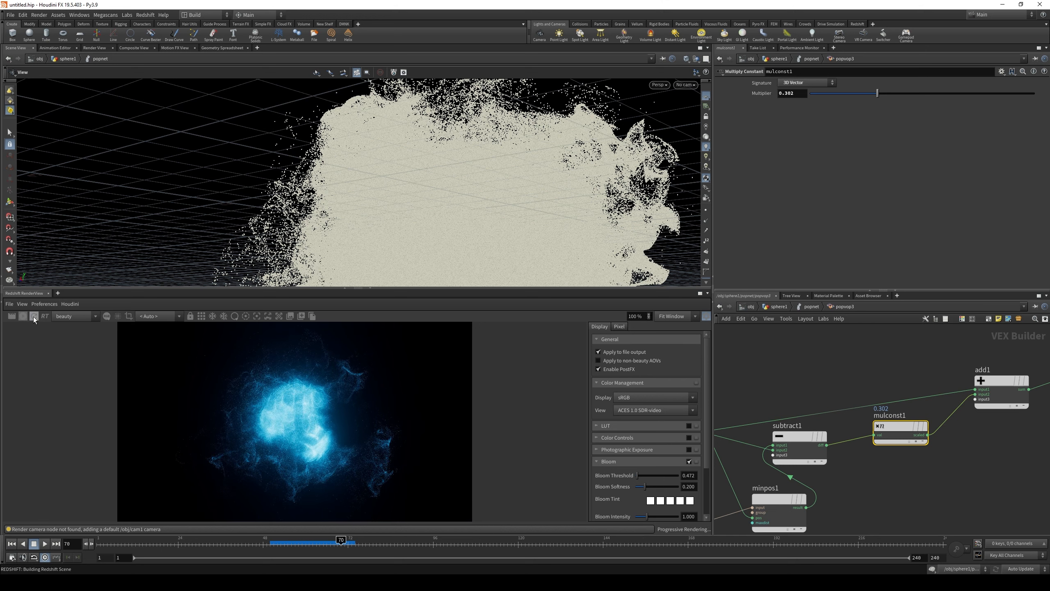
pyautogui.moveTo(315, 215); pyautogui.dragTo(384, 184)
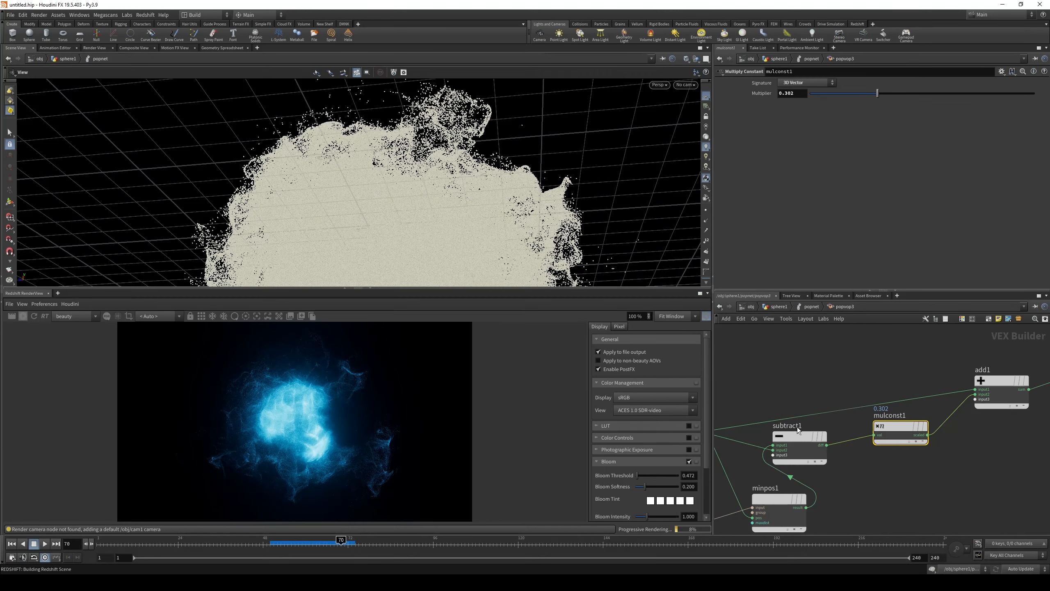
pyautogui.moveTo(990, 456); pyautogui.dragTo(908, 475, button='middle')
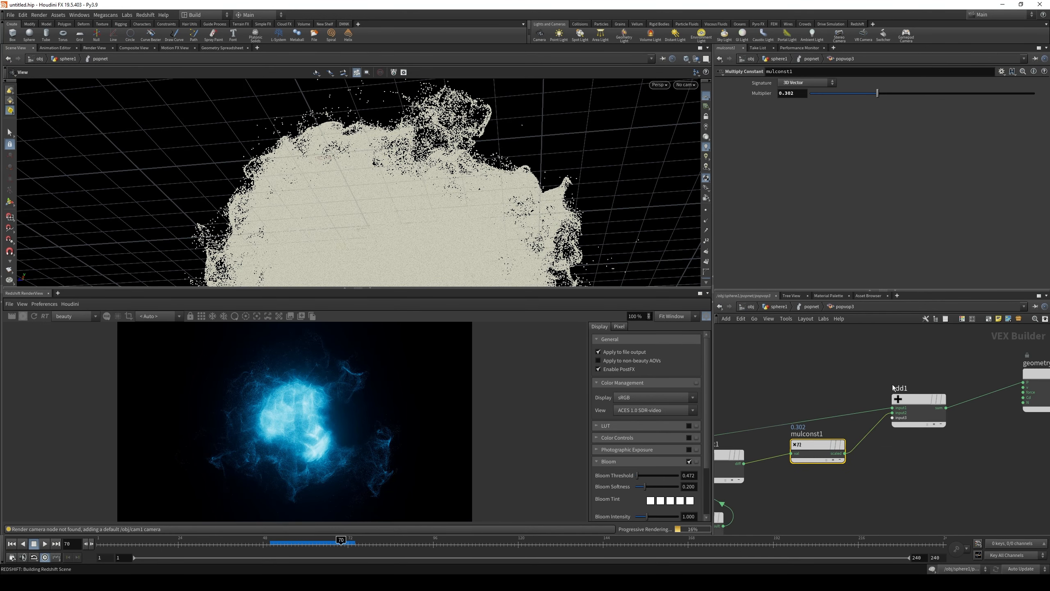
pyautogui.click(809, 306)
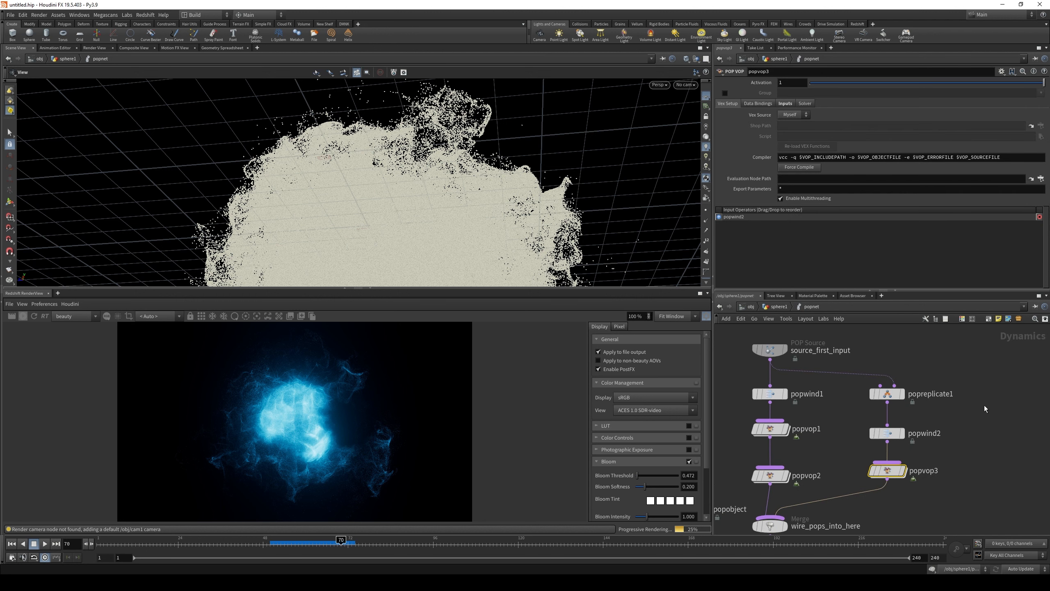